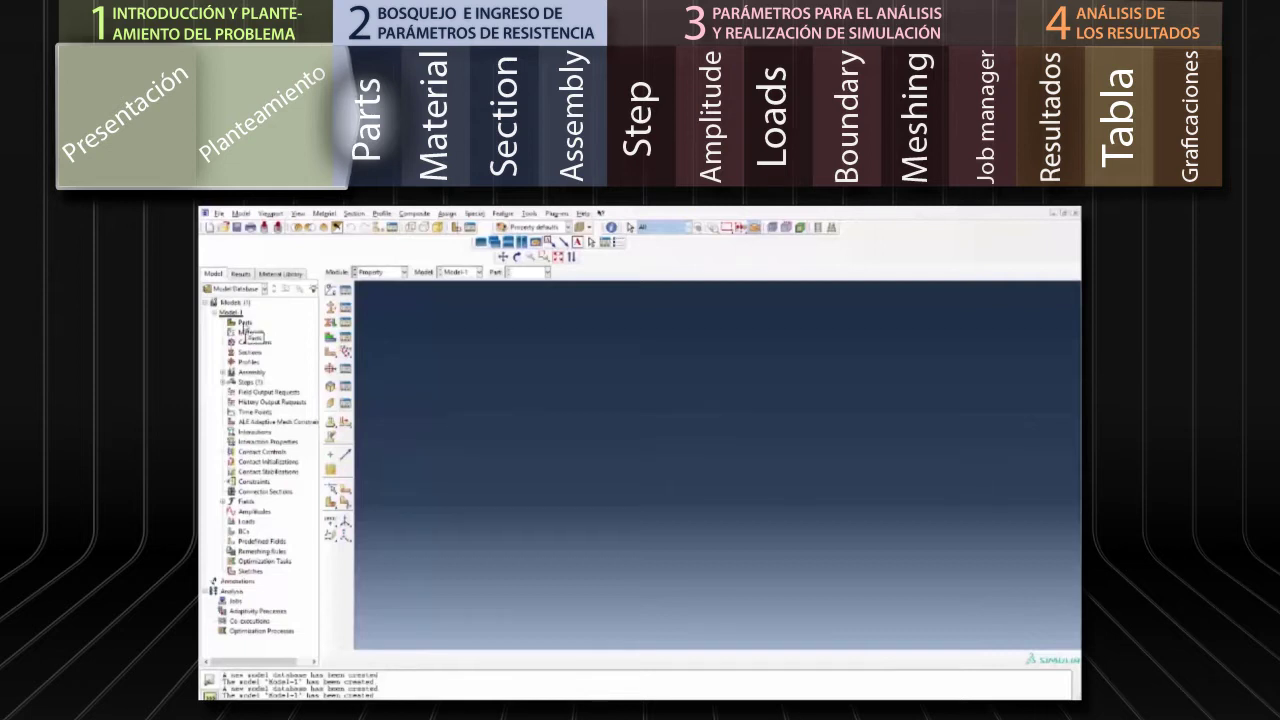
- Start a 2D planar shell part and sketch the base line from the origin to (40,0)
double_click(243, 326)
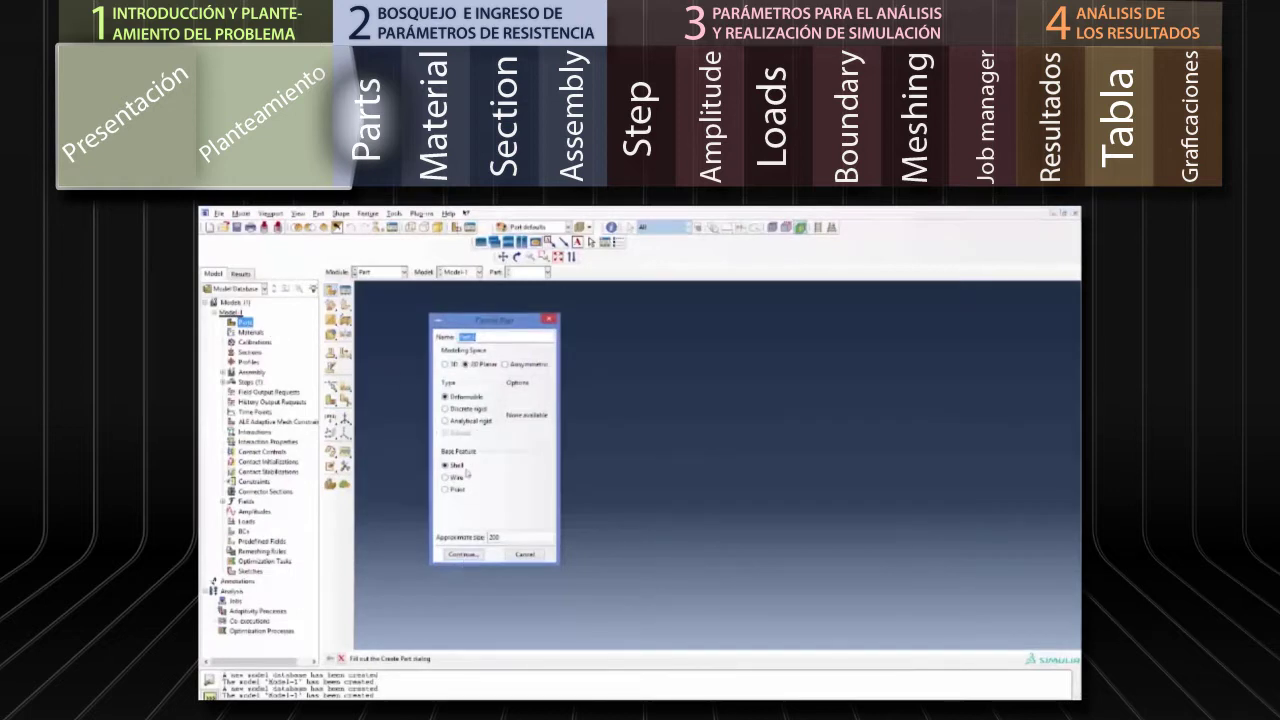
left_click(462, 554)
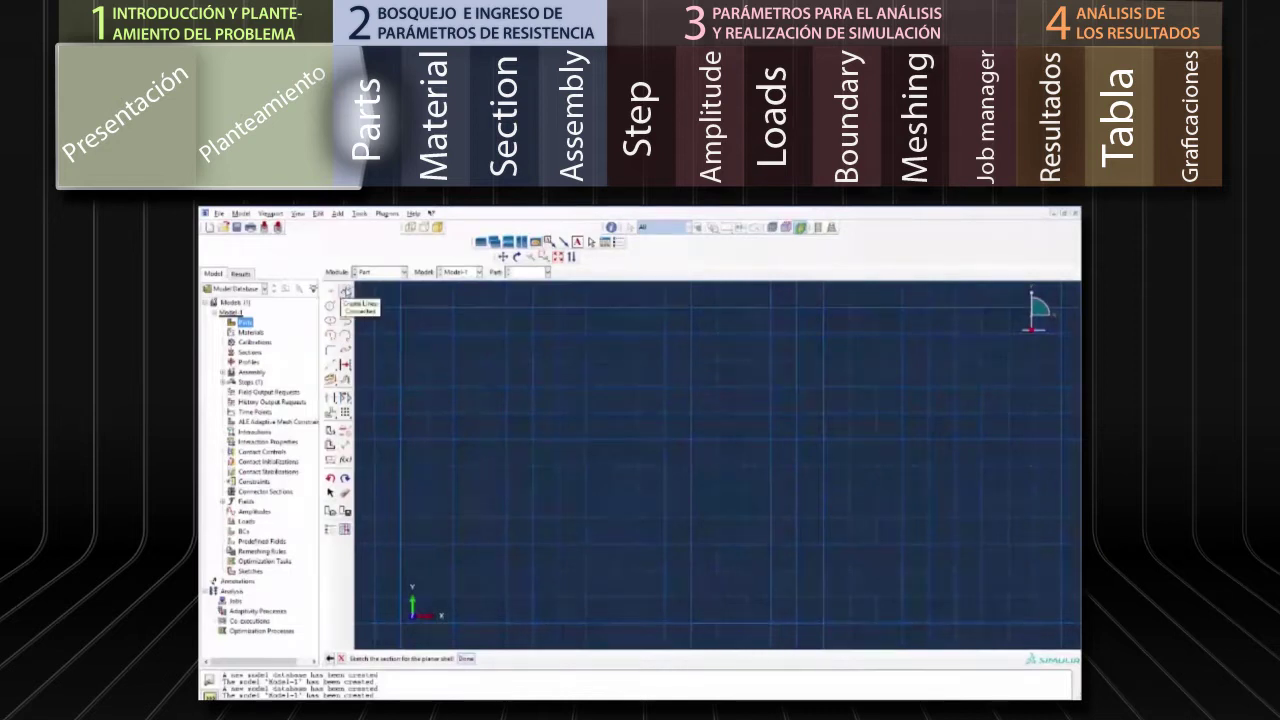
left_click(345, 291)
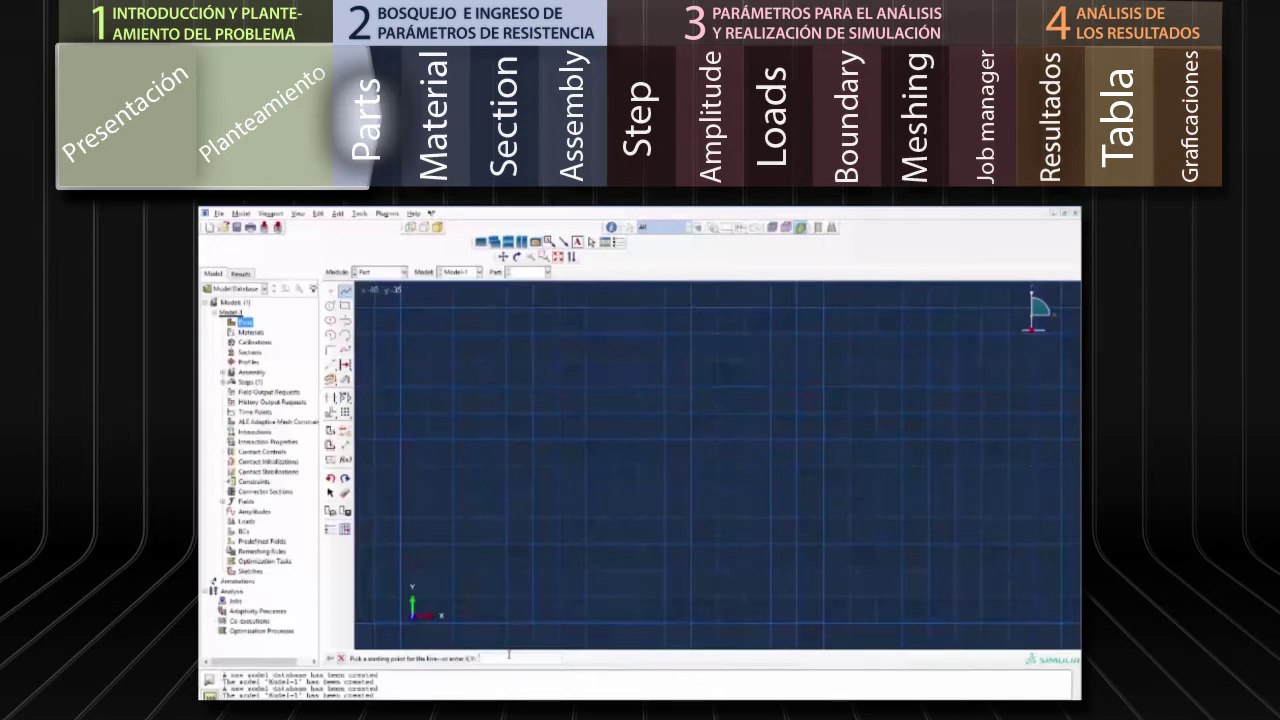
type(",0")
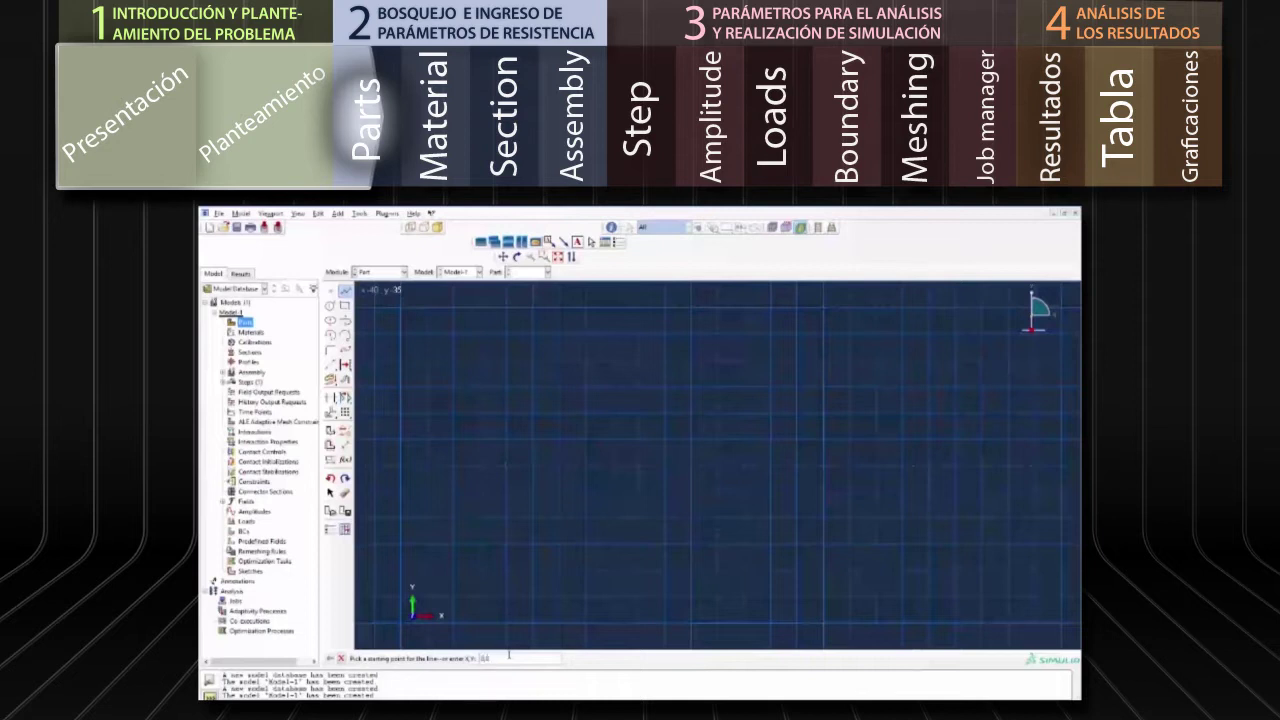
key("Return")
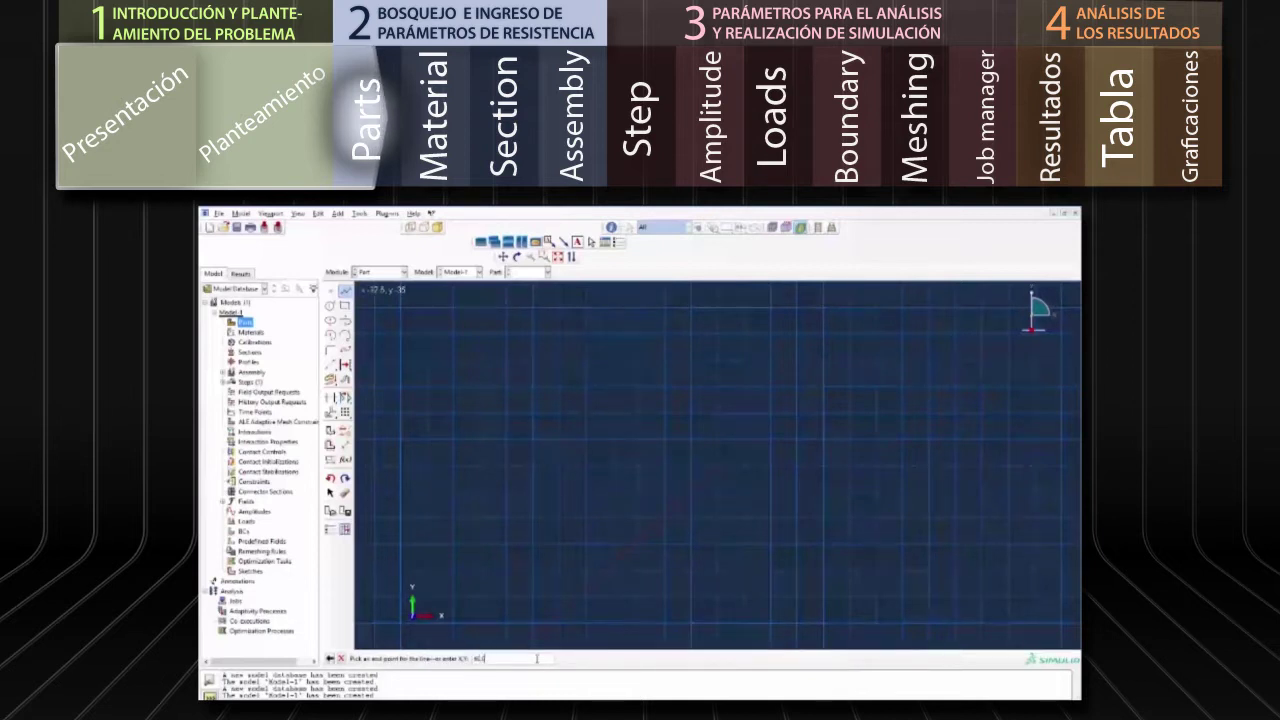
type("40,0")
key("Return")
- Add the right toe edge, toe top, inclined face and crest, close the outline and create the part
type("40")
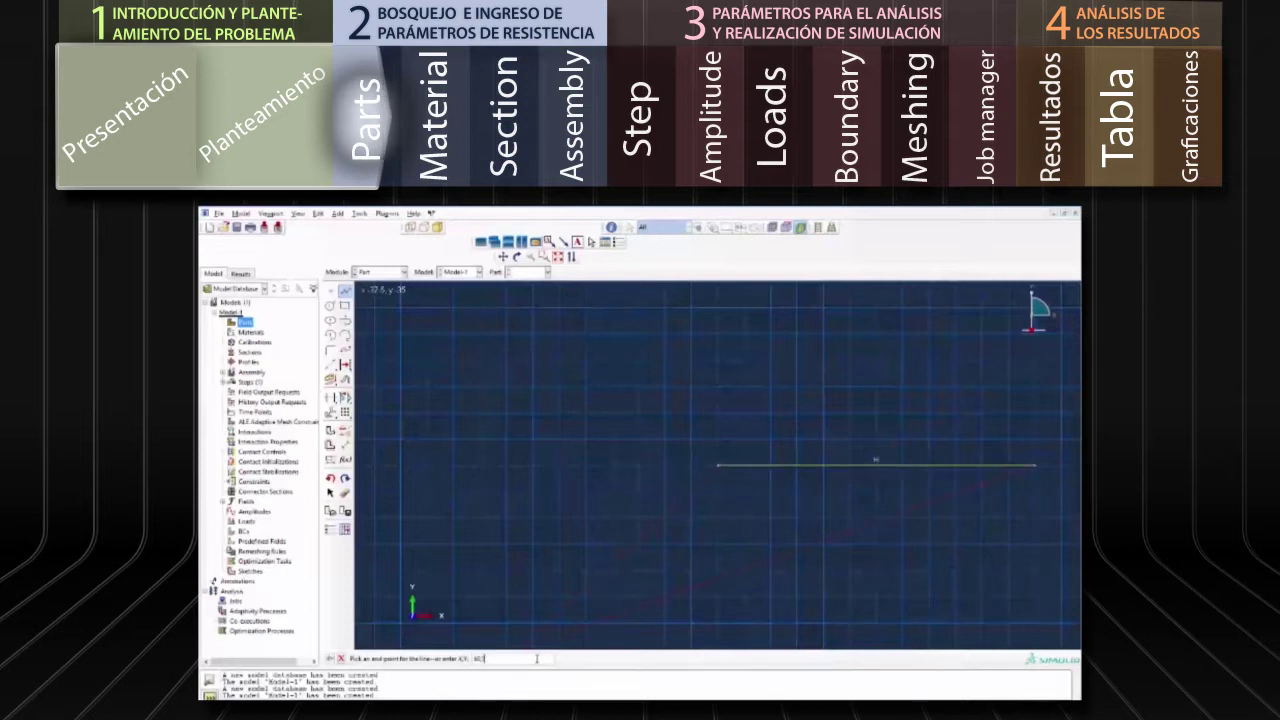
key("Return")
type("40")
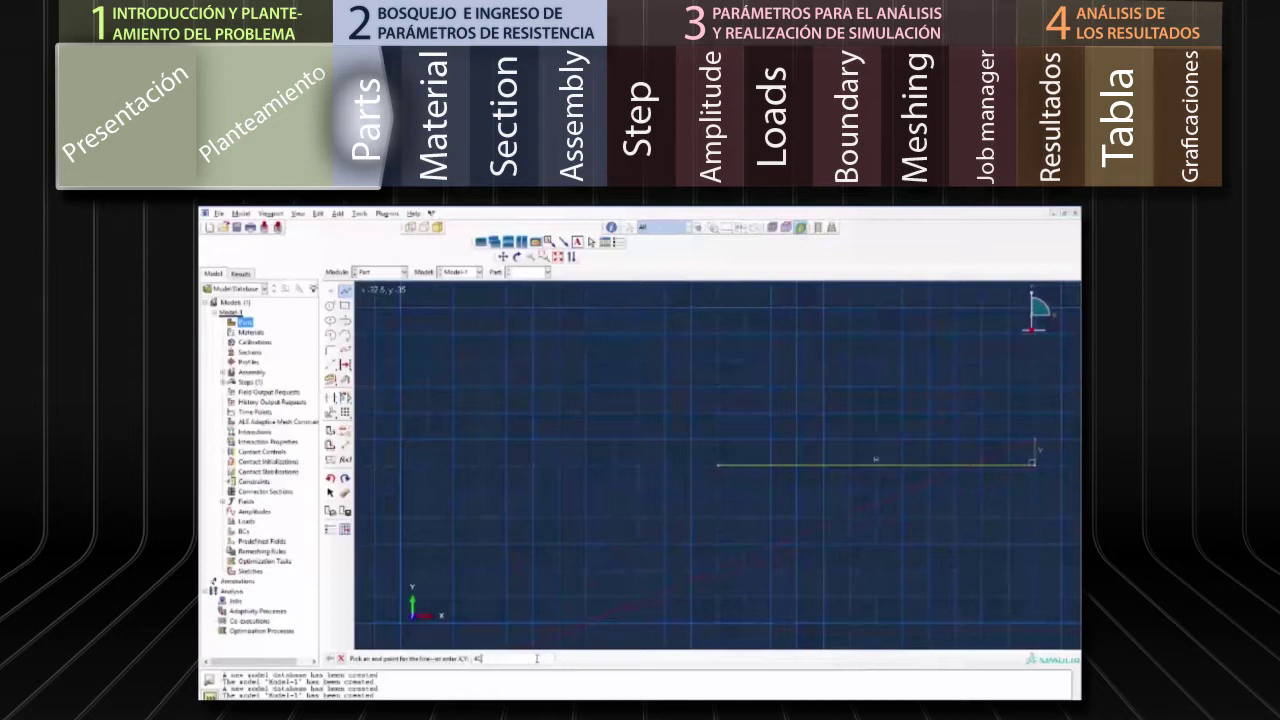
type(",5")
key("Return")
type("0,15")
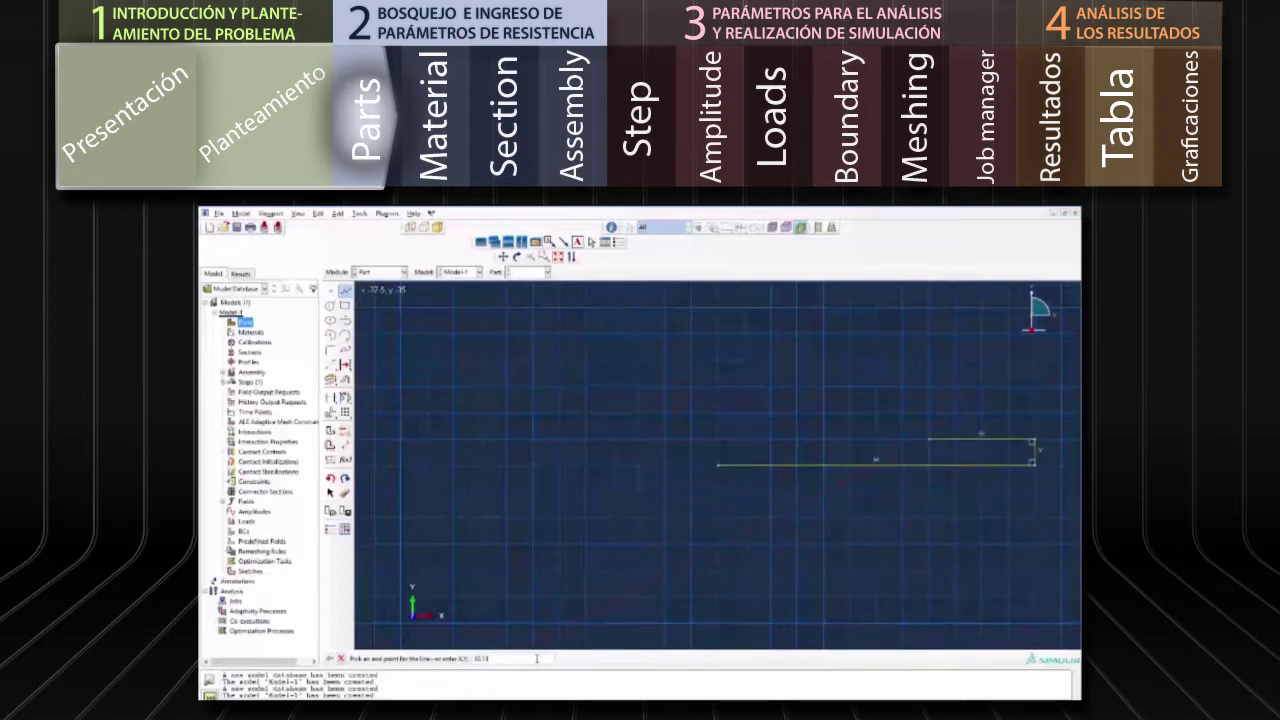
key("Return")
type("0,15")
key("Return")
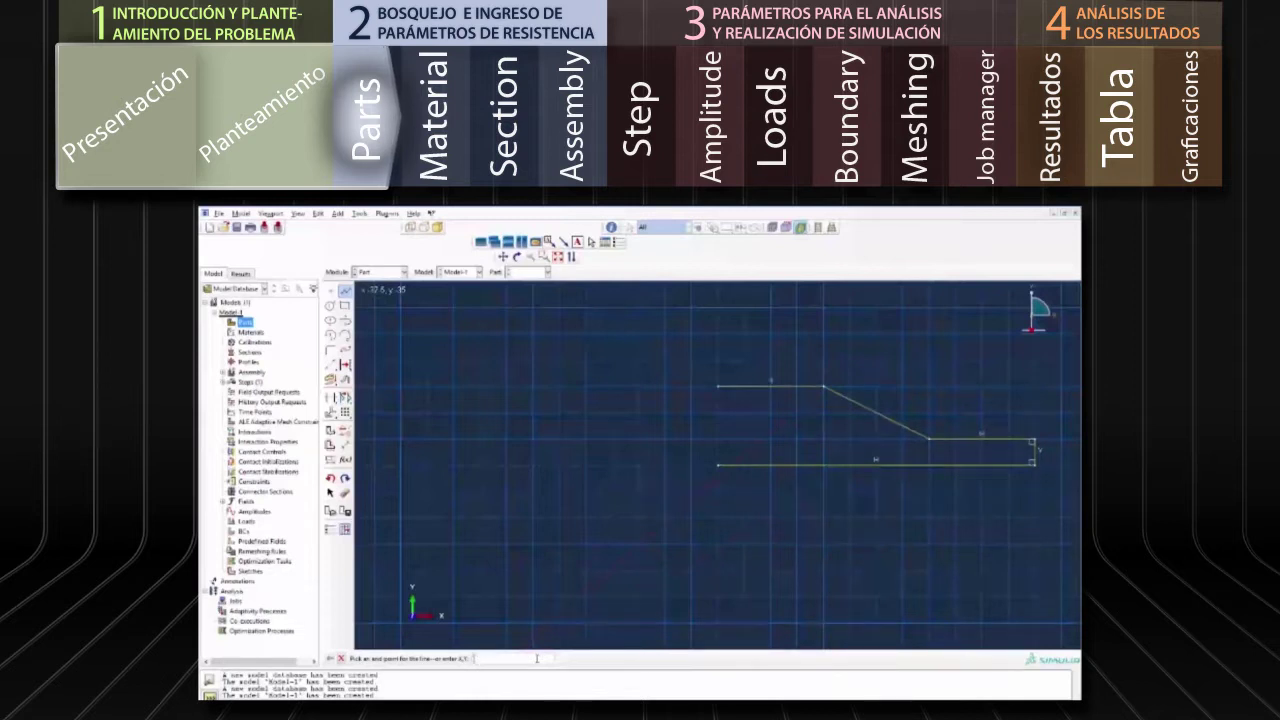
left_click(718, 465)
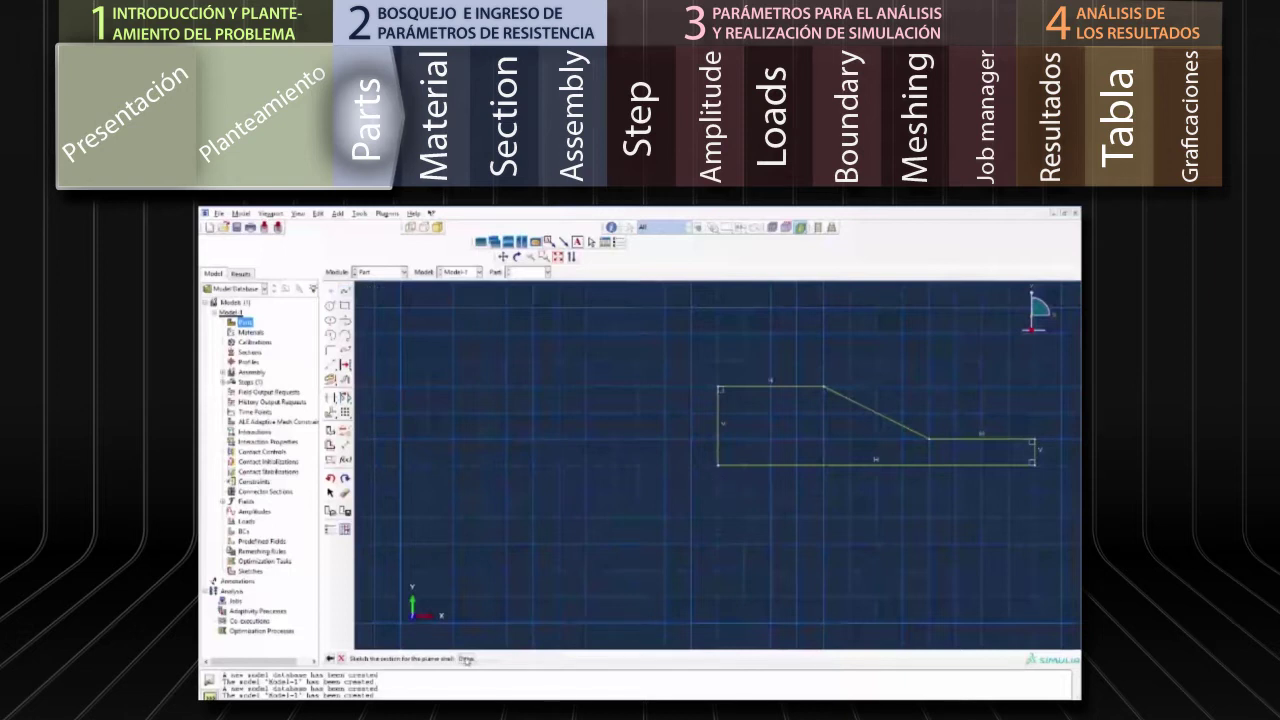
left_click(467, 659)
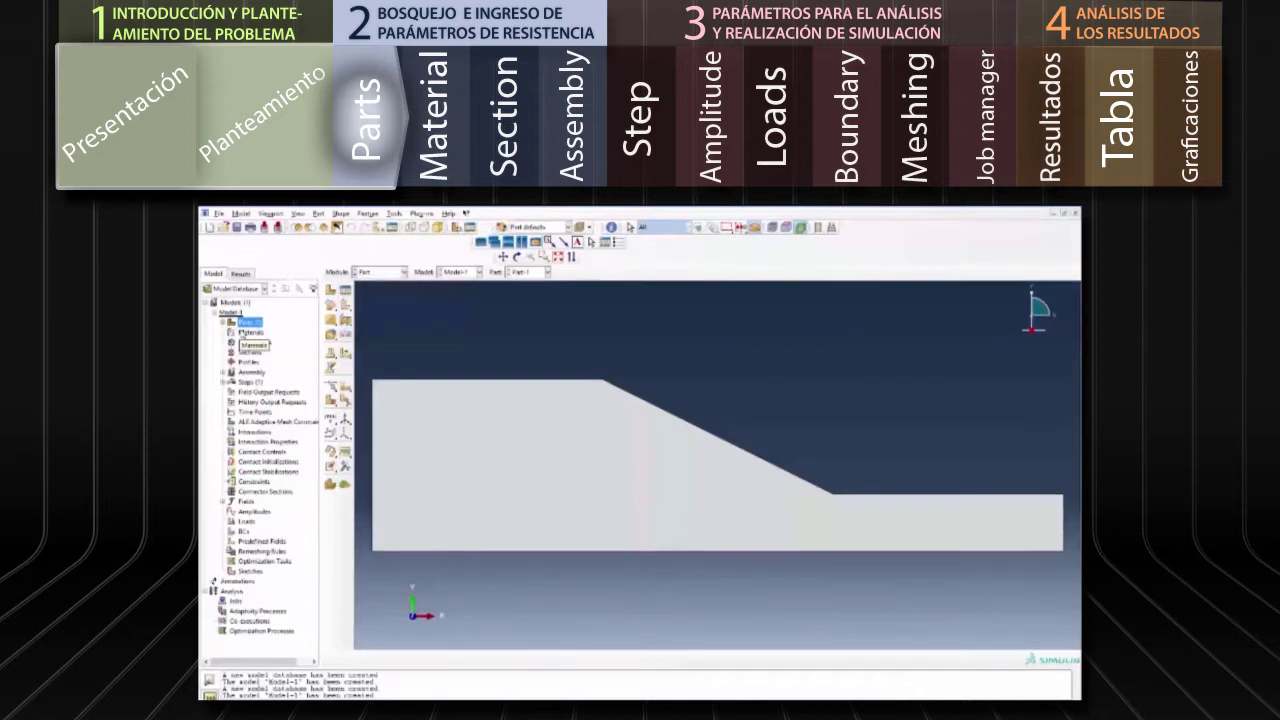
- Create a new material and give it a Density behaviour with its mass density value
double_click(249, 332)
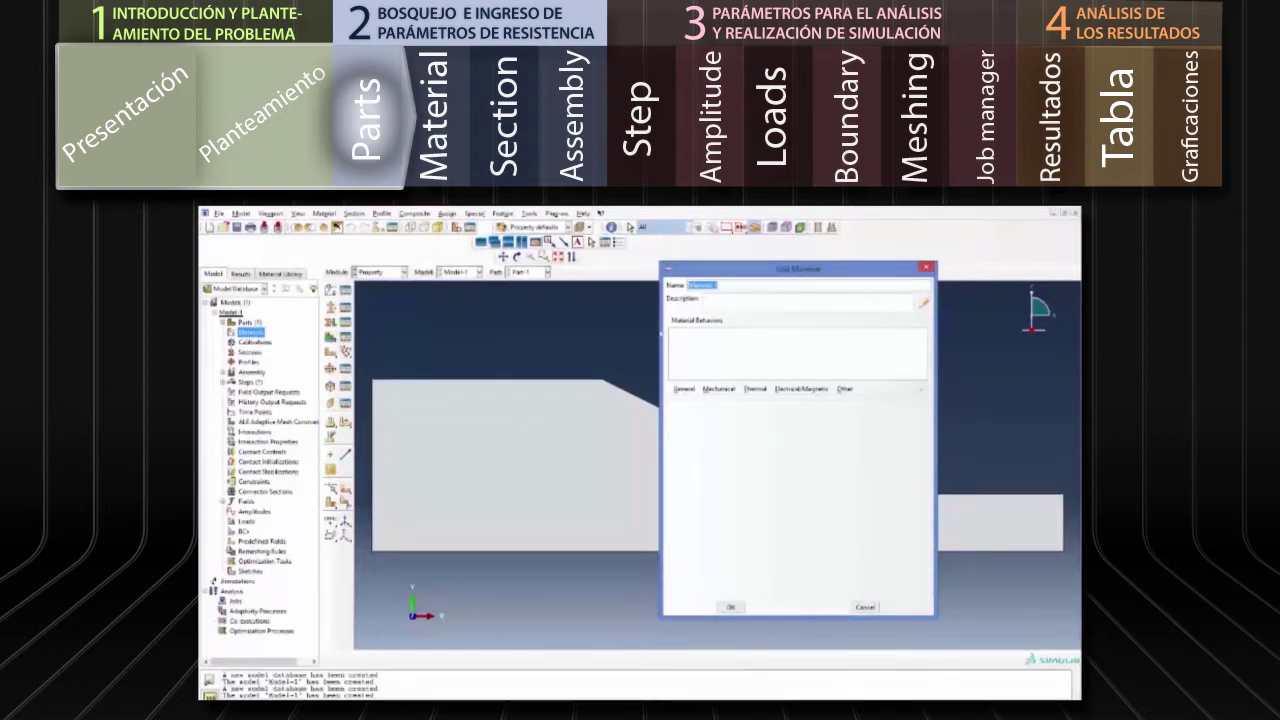
left_click_drag(733, 278, 658, 286)
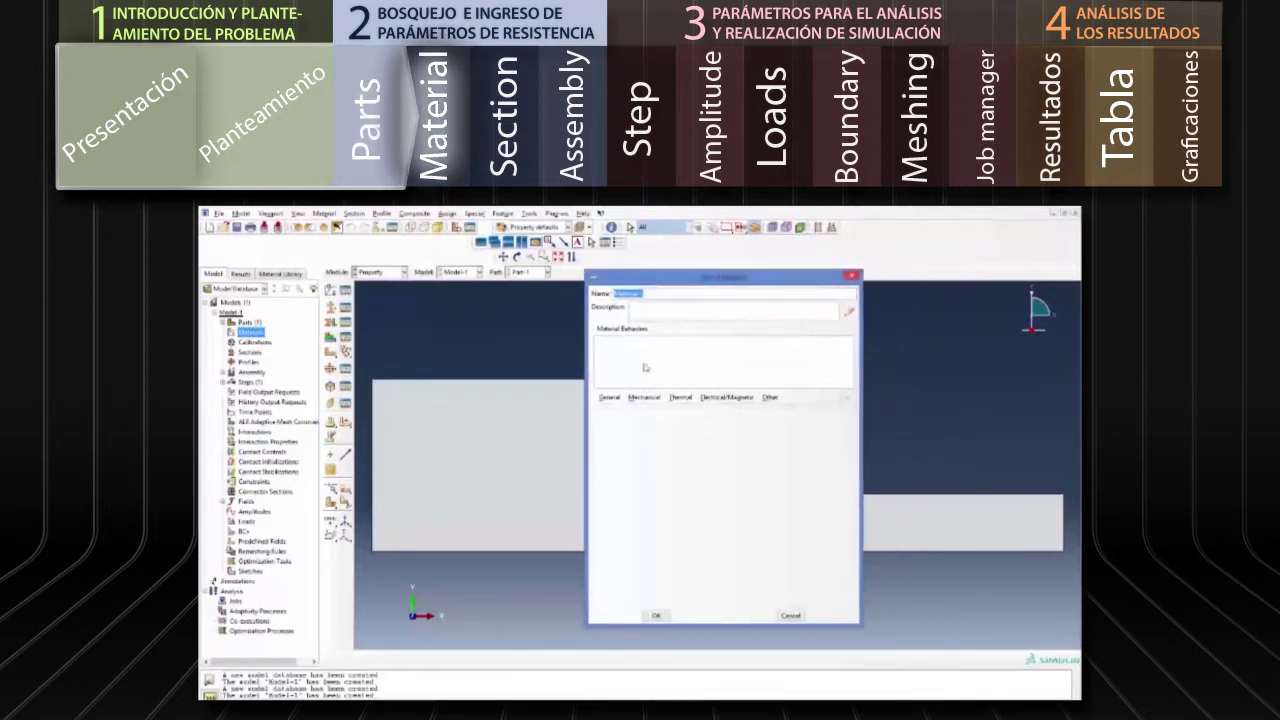
left_click(612, 399)
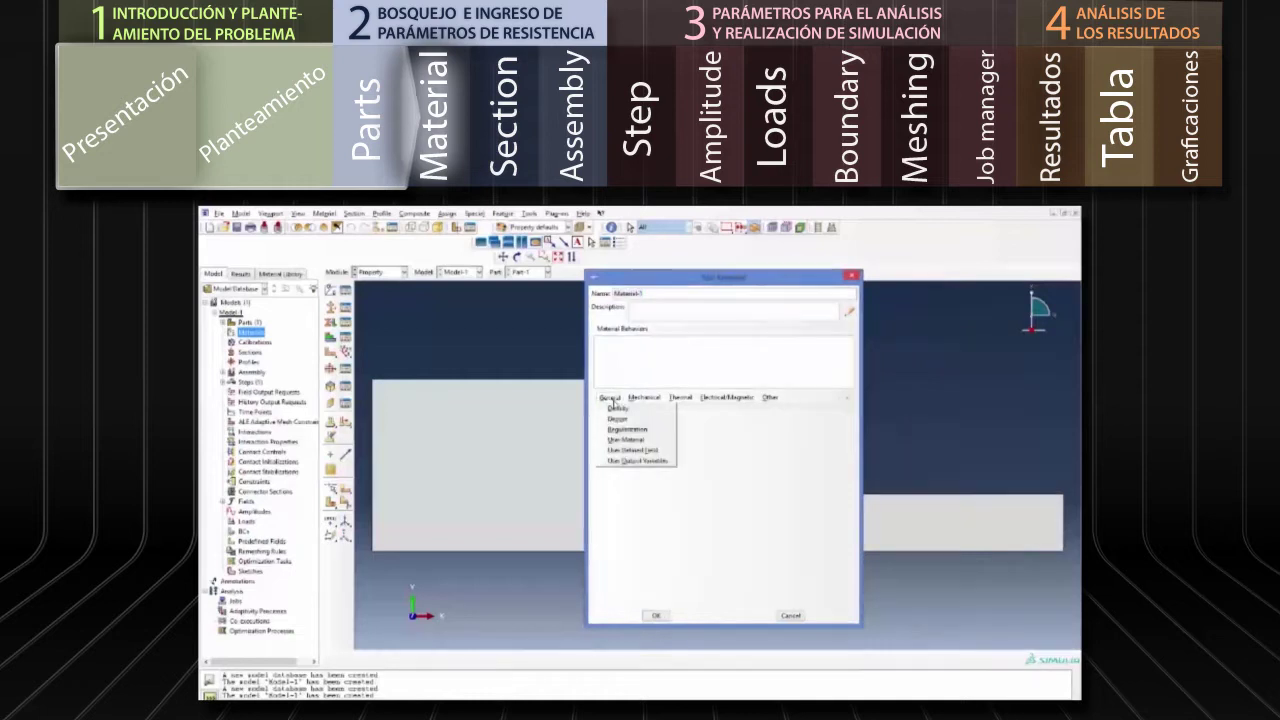
left_click(615, 411)
left_click(643, 502)
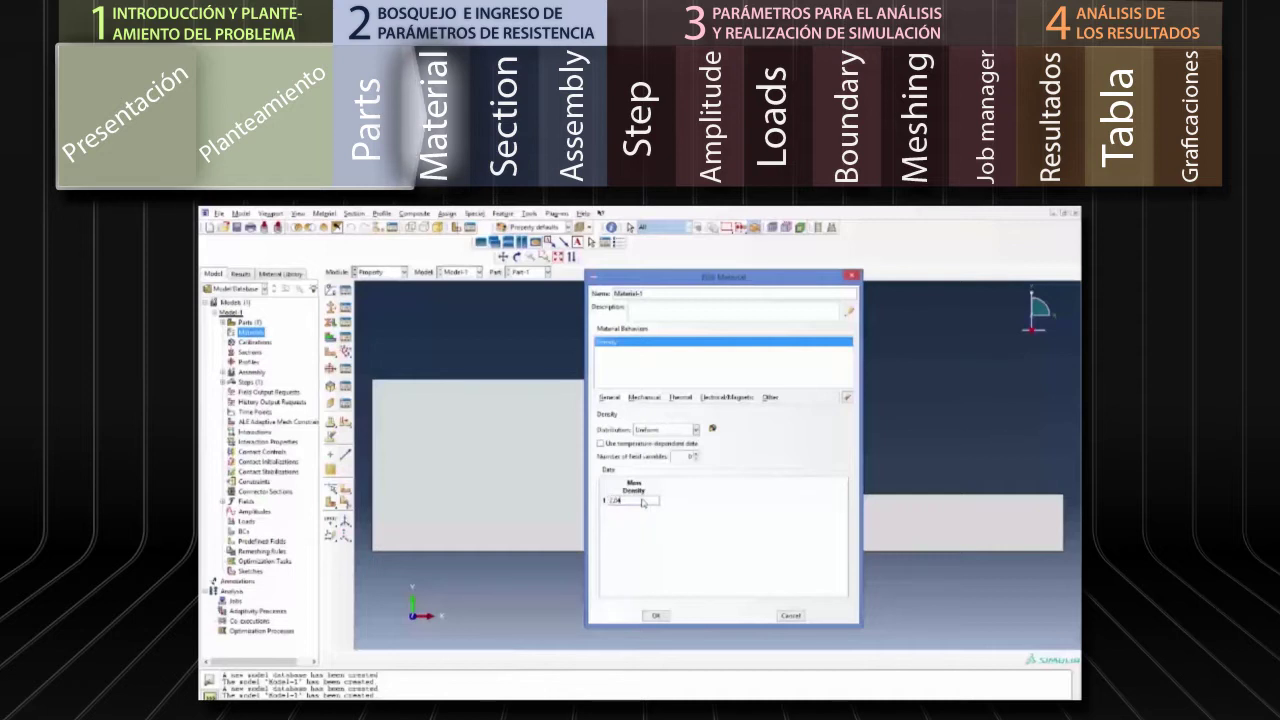
- Add isotropic elastic behaviour with Young's modulus 10000 and Poisson's ratio 0.3
left_click(645, 397)
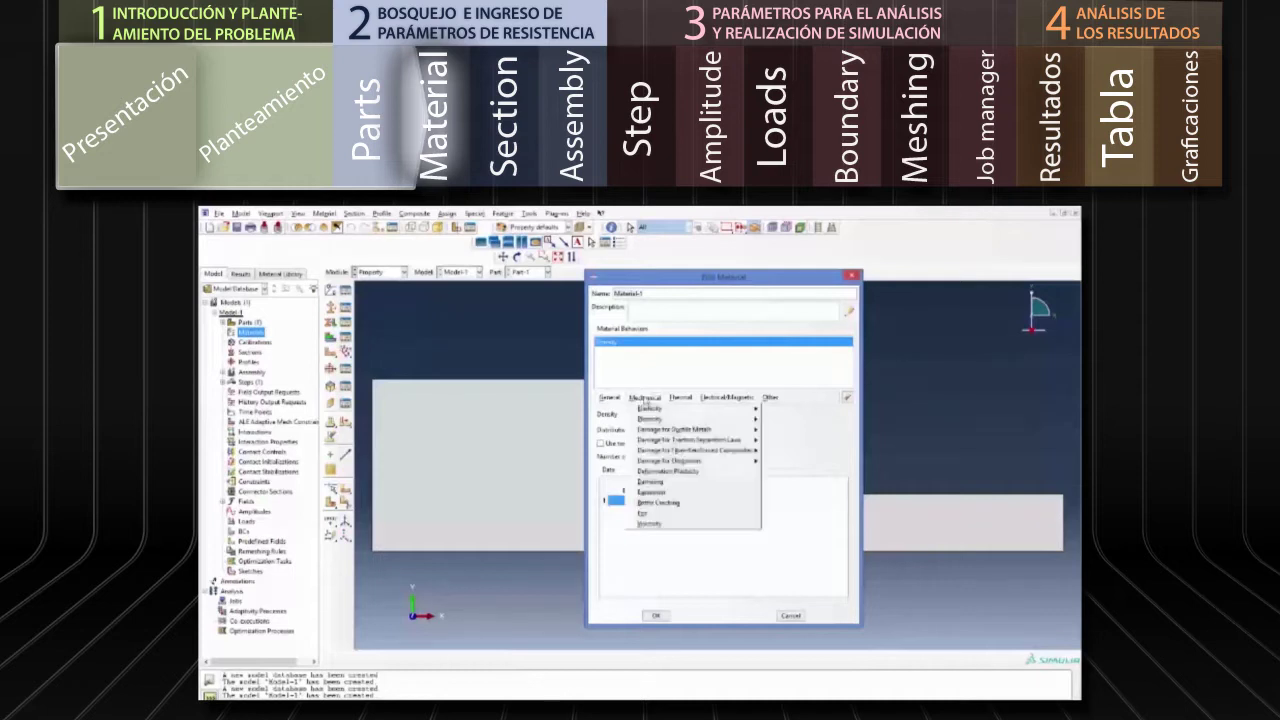
mouse_move(662, 409)
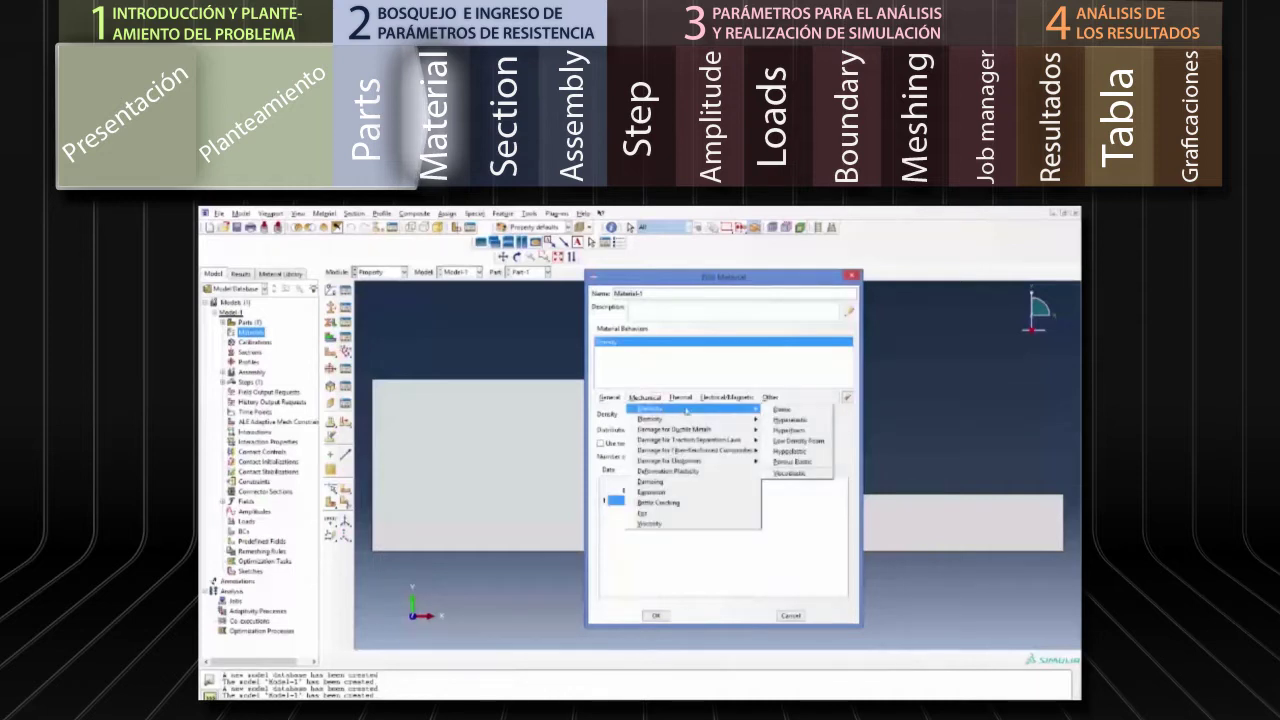
left_click(780, 410)
left_click(641, 541)
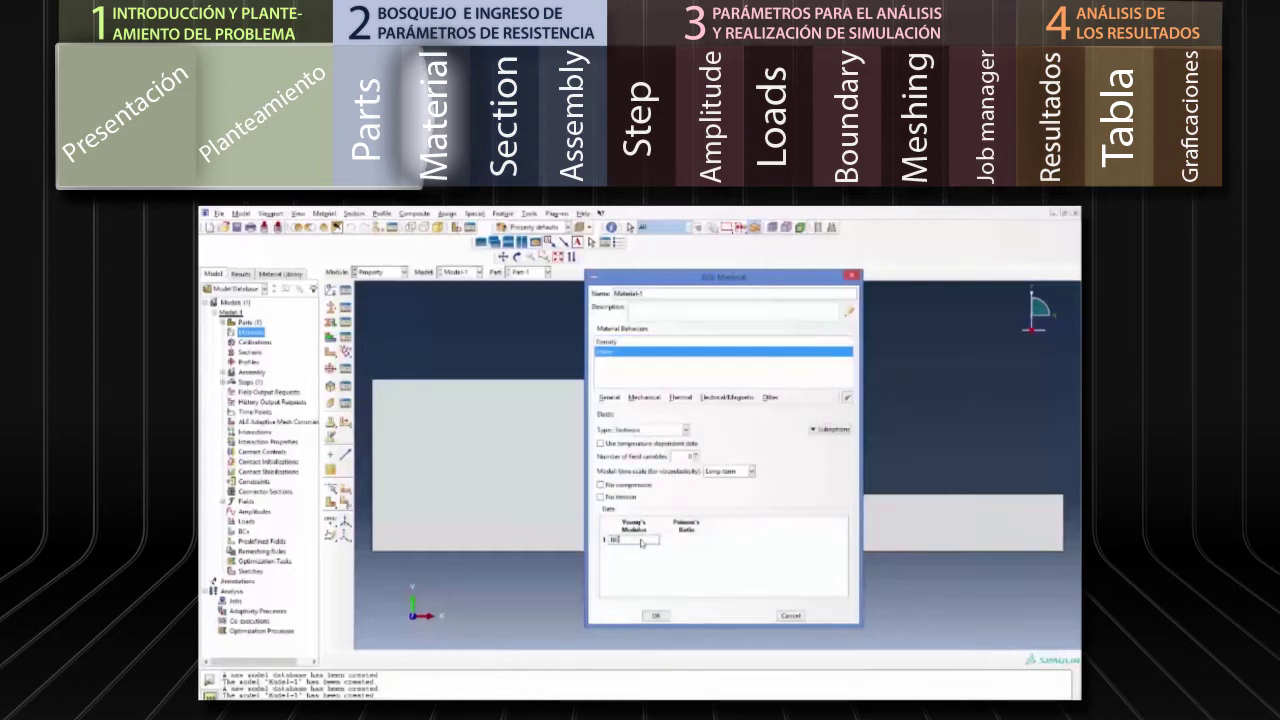
left_click(682, 541)
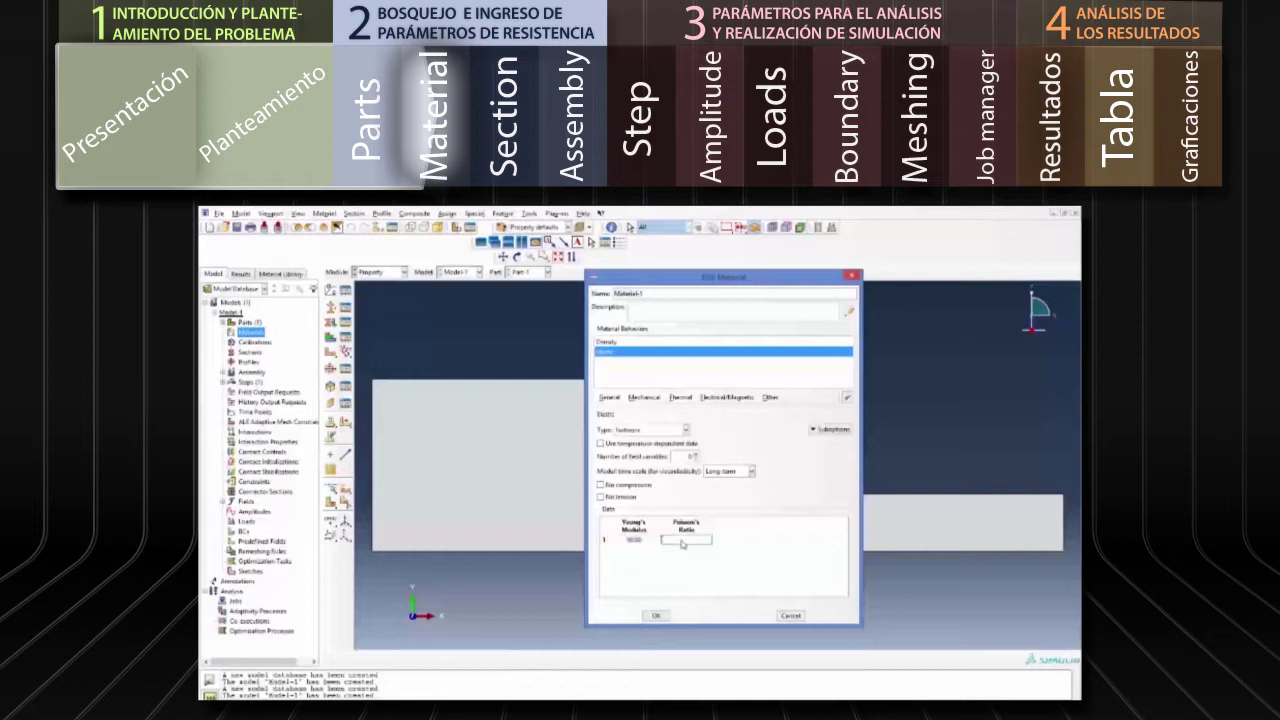
left_click(647, 540)
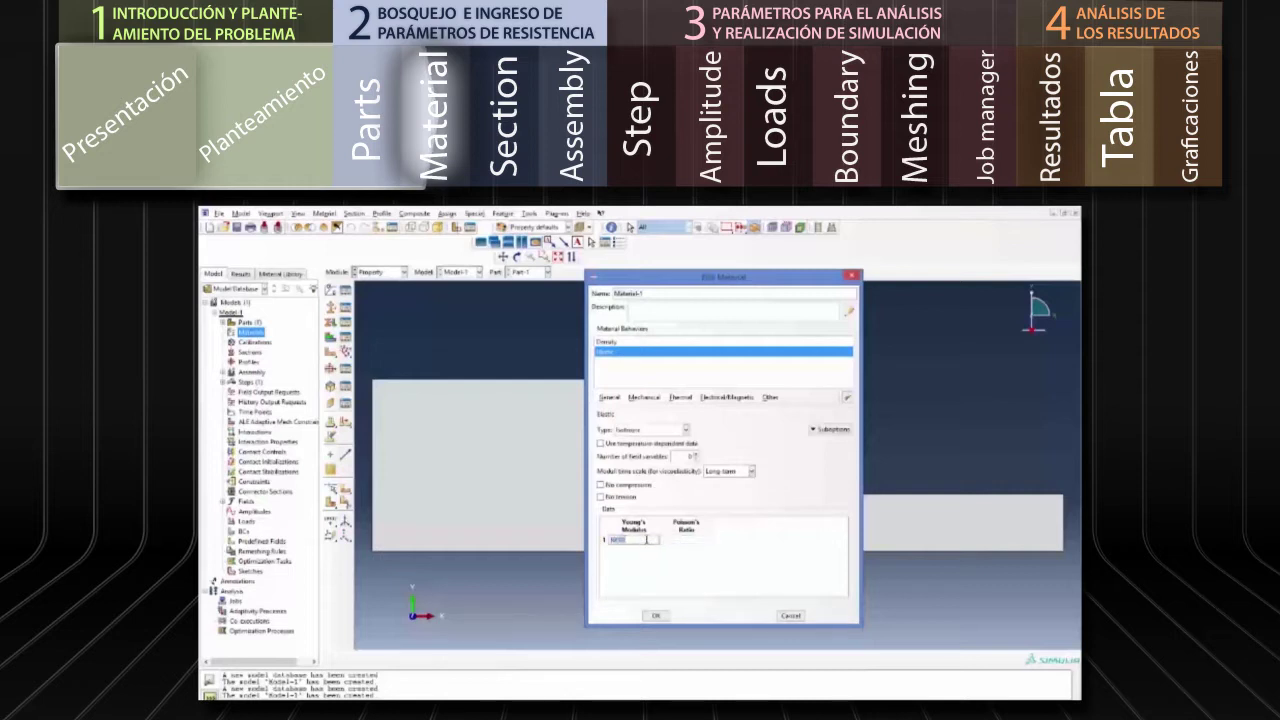
type("00000")
left_click(676, 541)
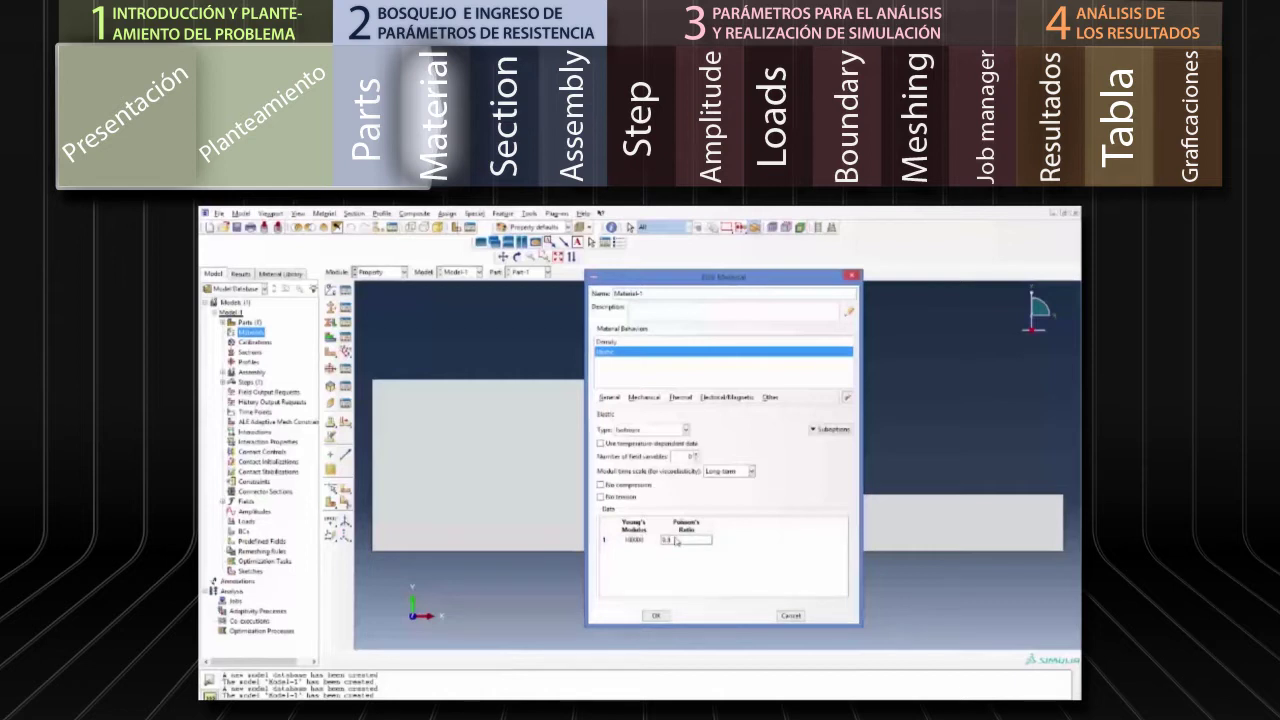
left_click(658, 399)
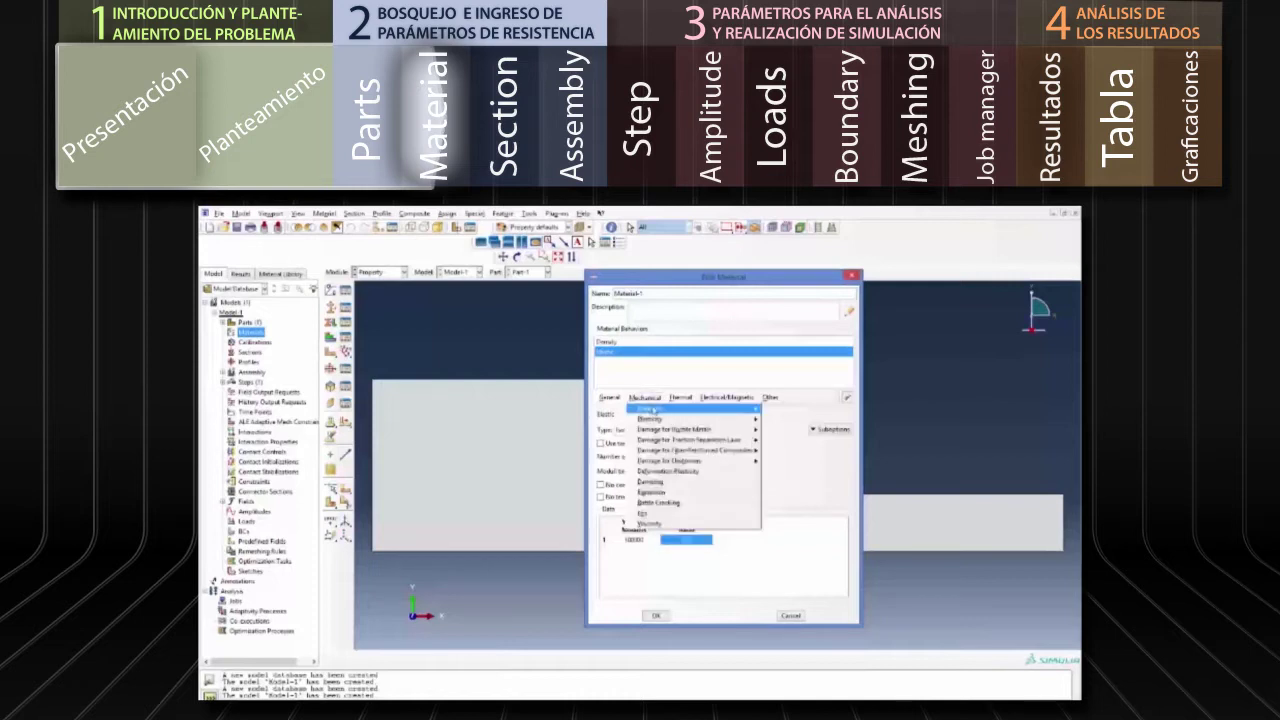
- Add Mohr-Coulomb plasticity with a friction angle of 35
mouse_move(662, 419)
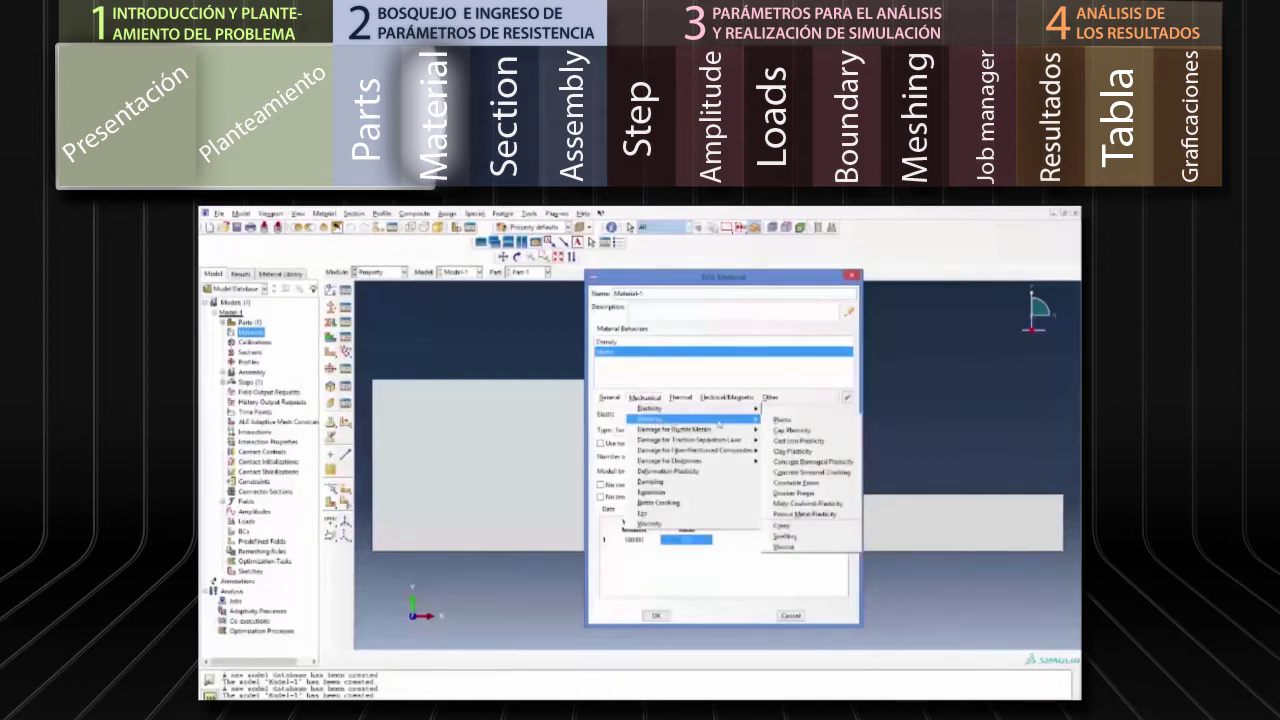
left_click(800, 504)
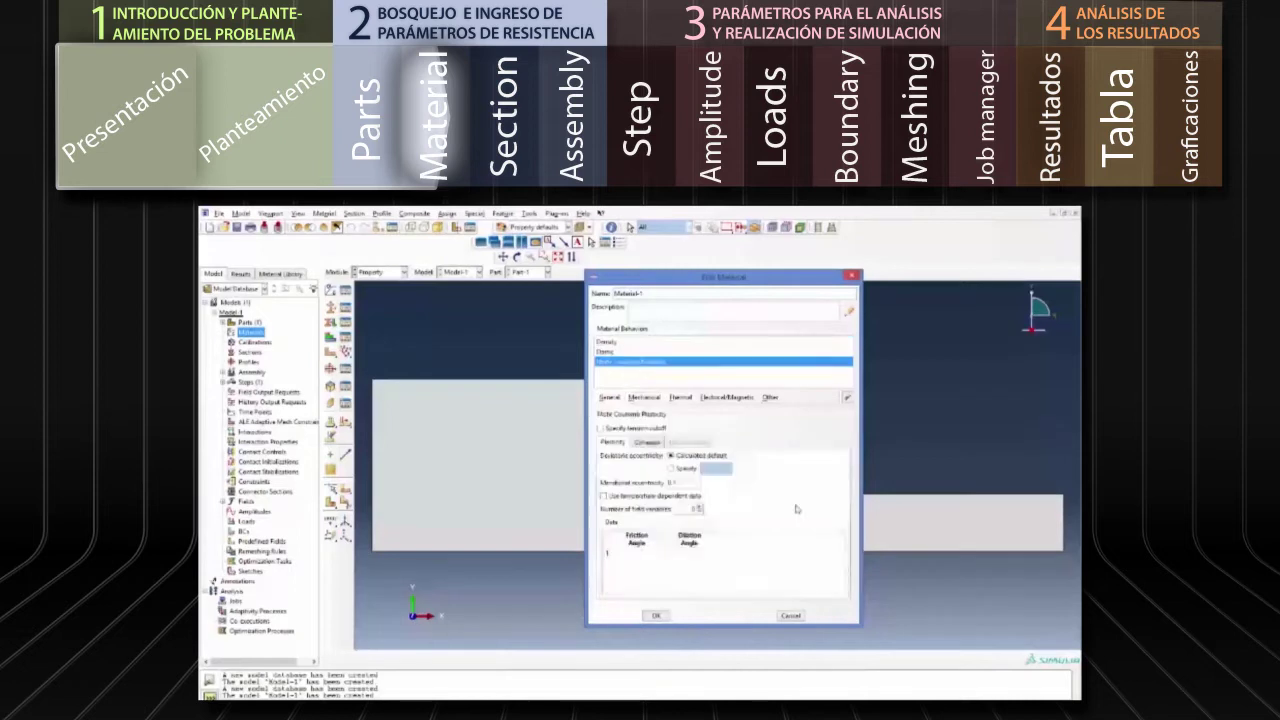
left_click(643, 553)
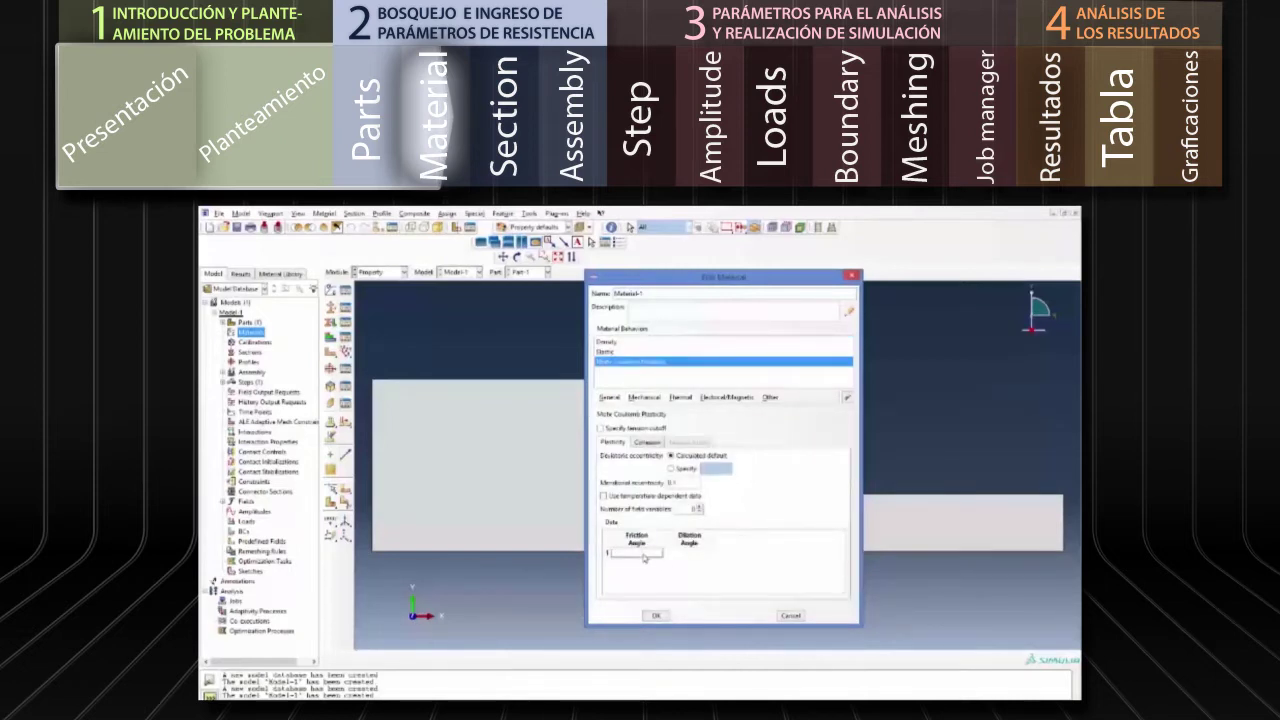
type("35")
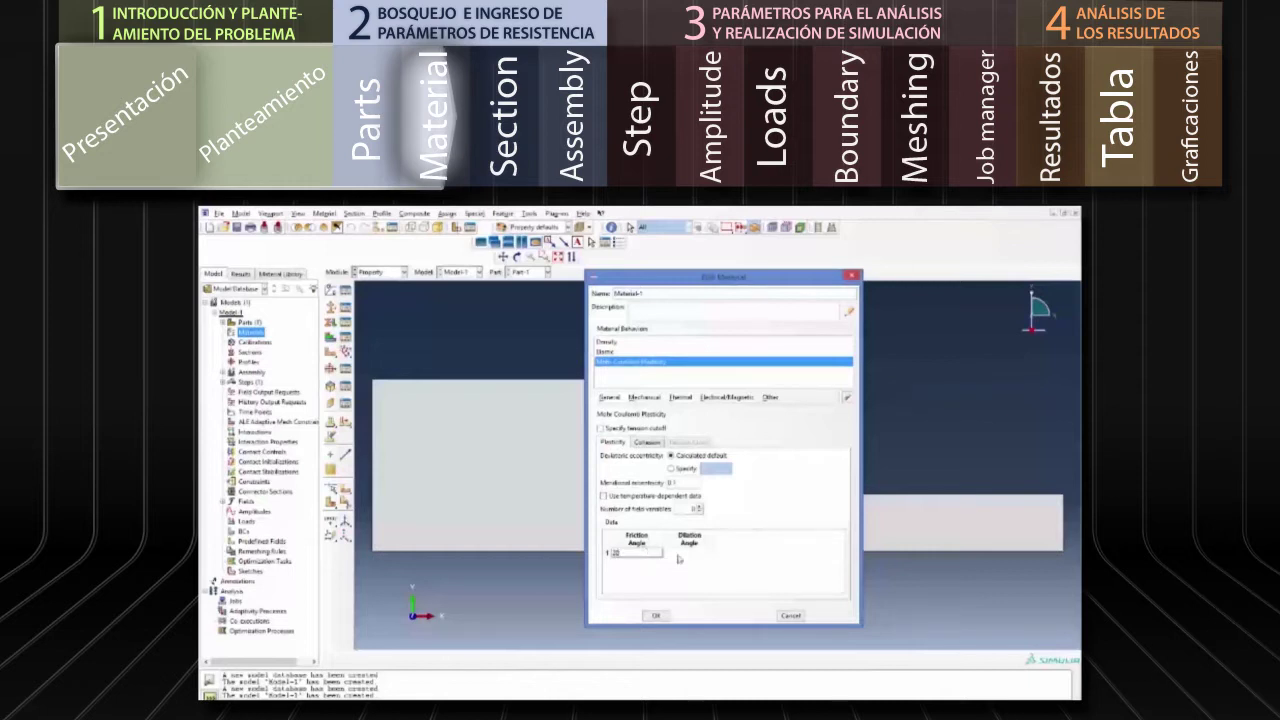
left_click(685, 552)
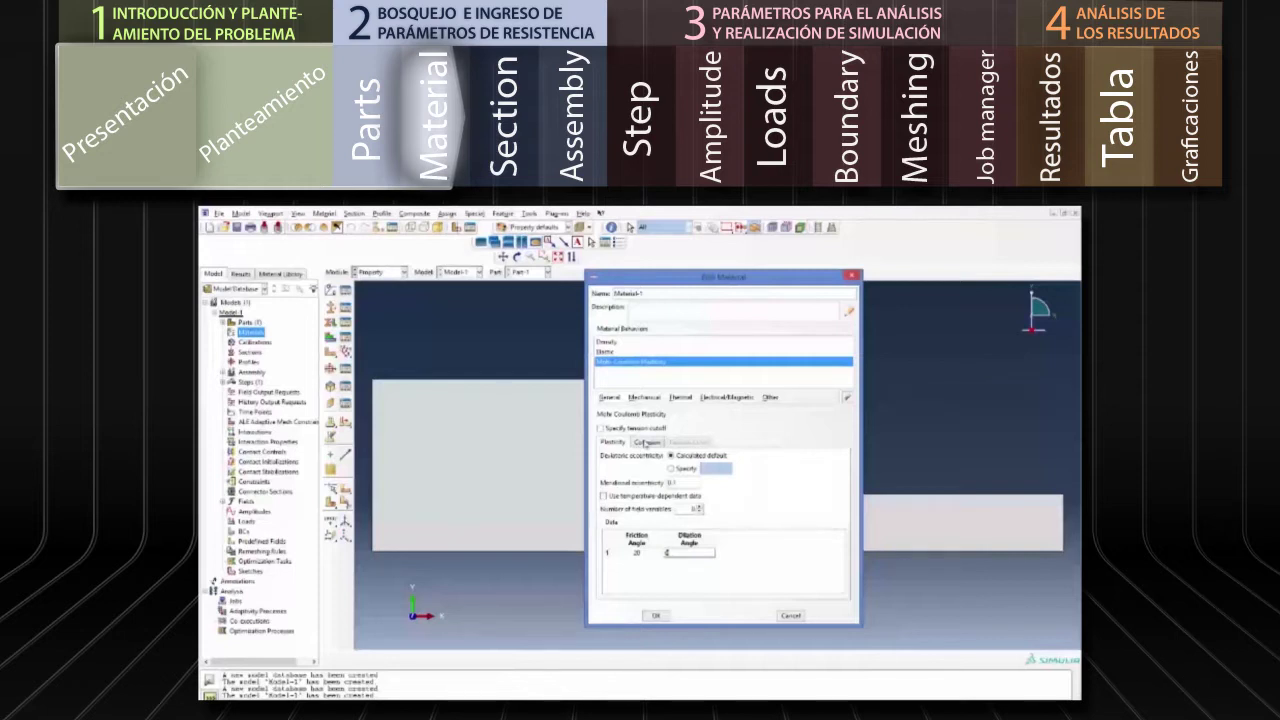
- Set the cohesion yield stress to 15 at zero plastic strain and save the material
left_click(645, 442)
left_click(645, 514)
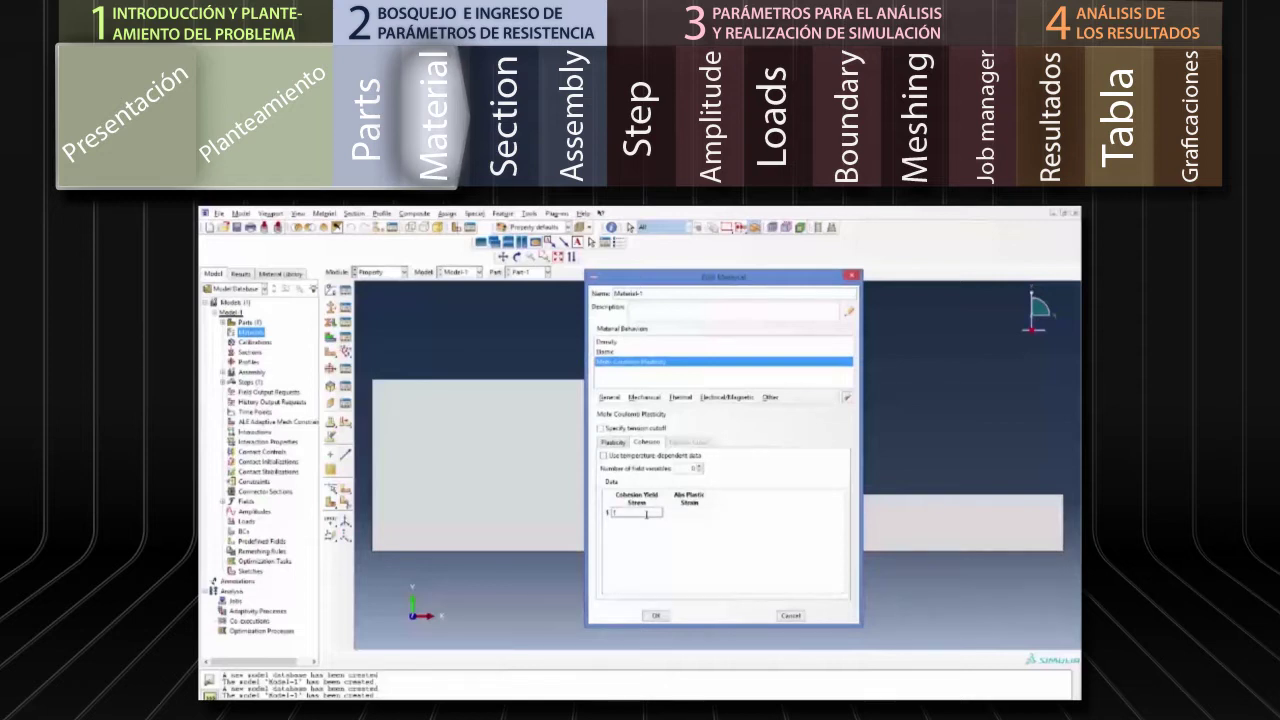
left_click(677, 514)
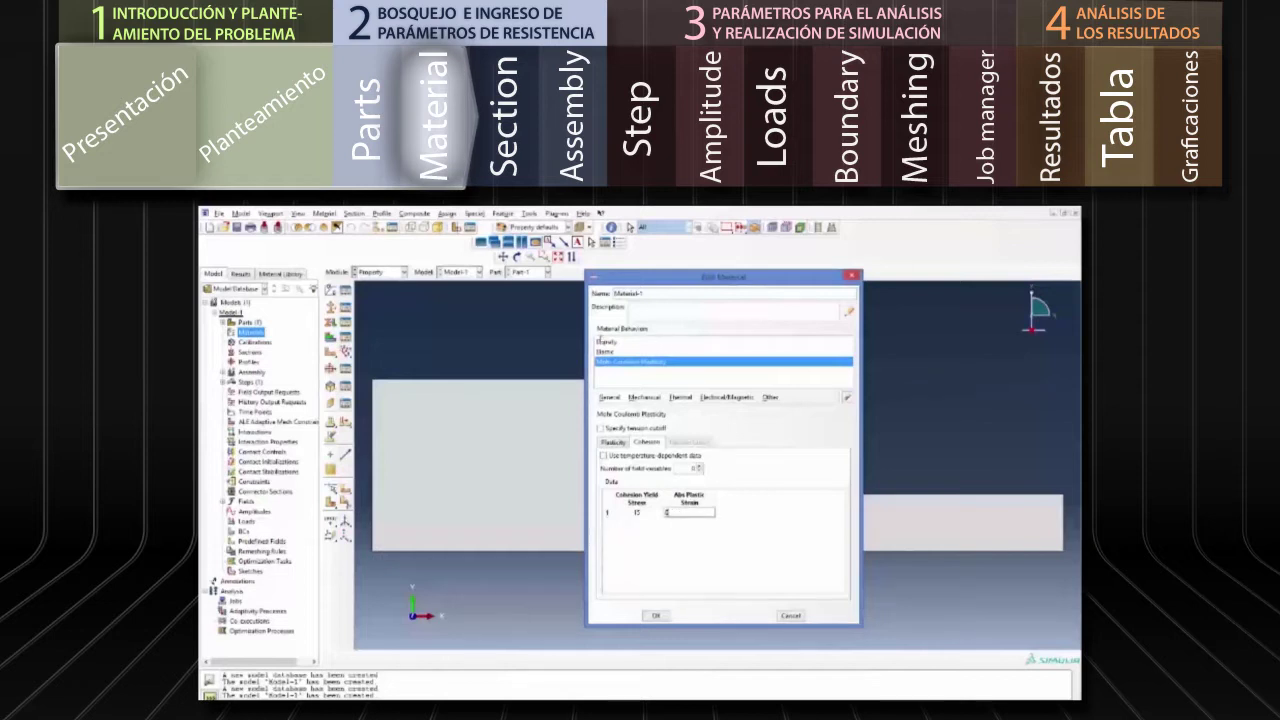
left_click(657, 616)
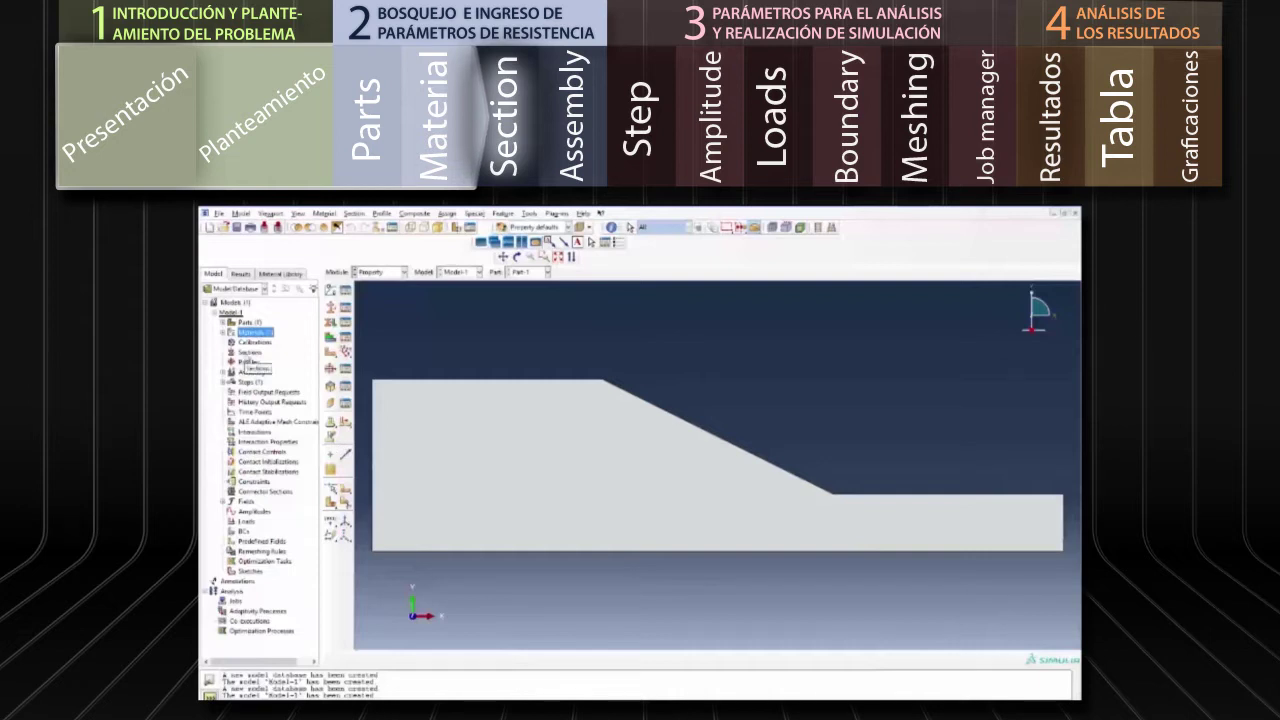
left_click(250, 352)
- Create Section-1 using the material definition
double_click(250, 352)
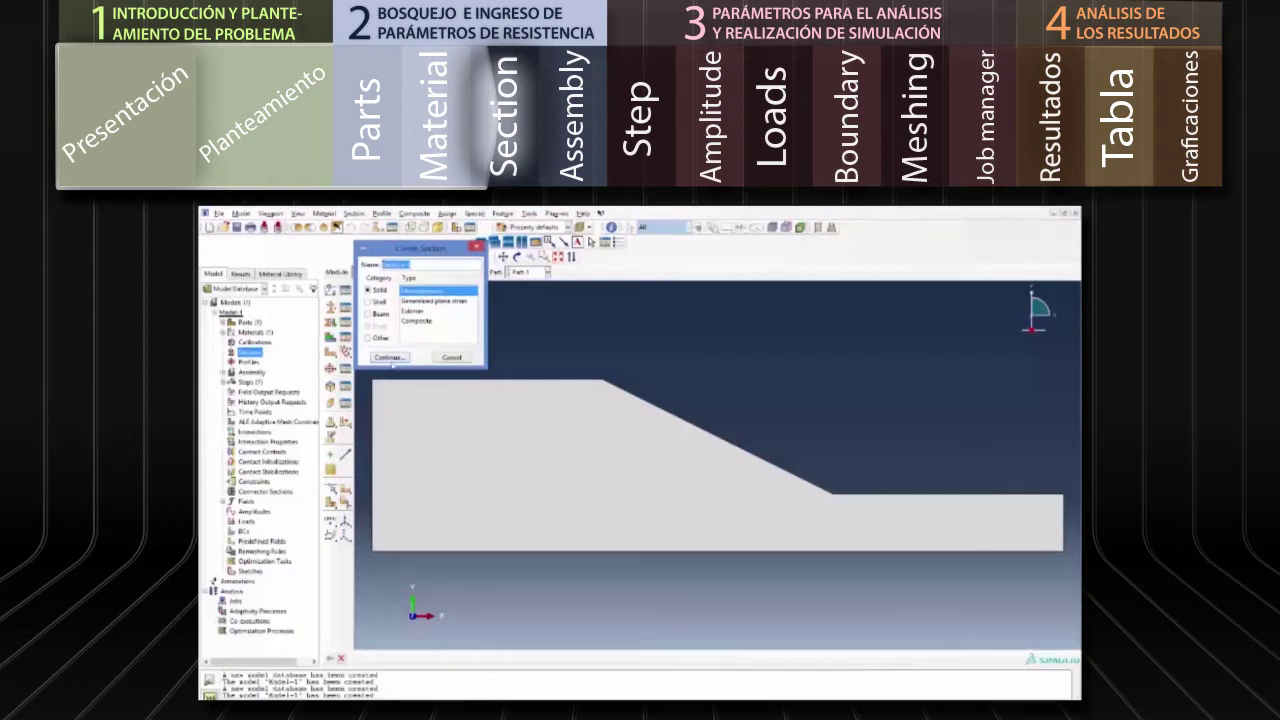
left_click(389, 357)
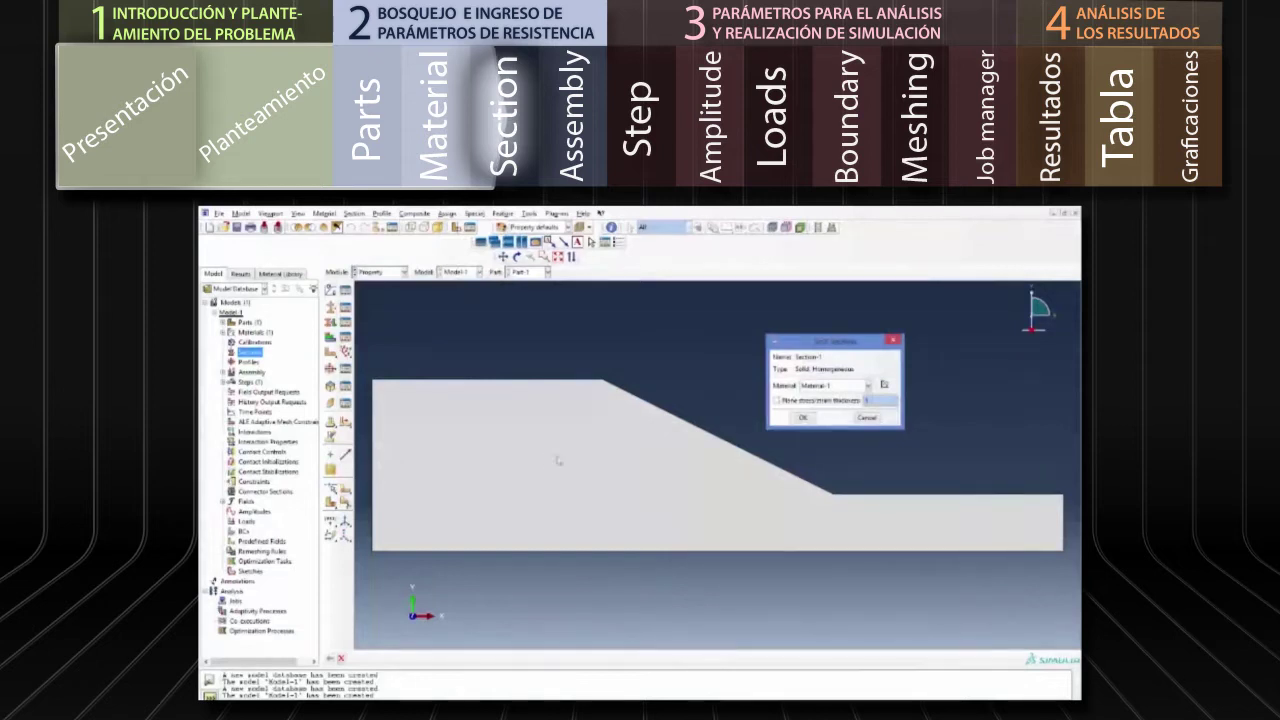
left_click(801, 419)
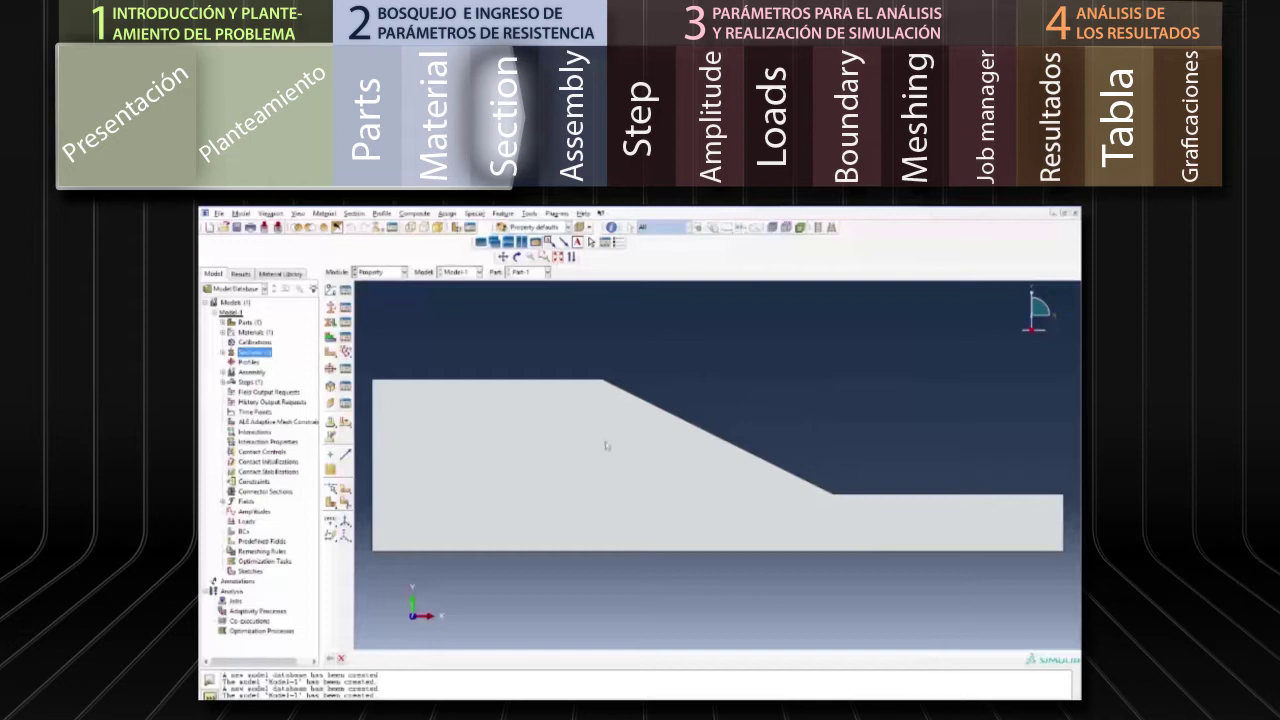
- Assign Section-1 to the whole slope part
left_click(447, 213)
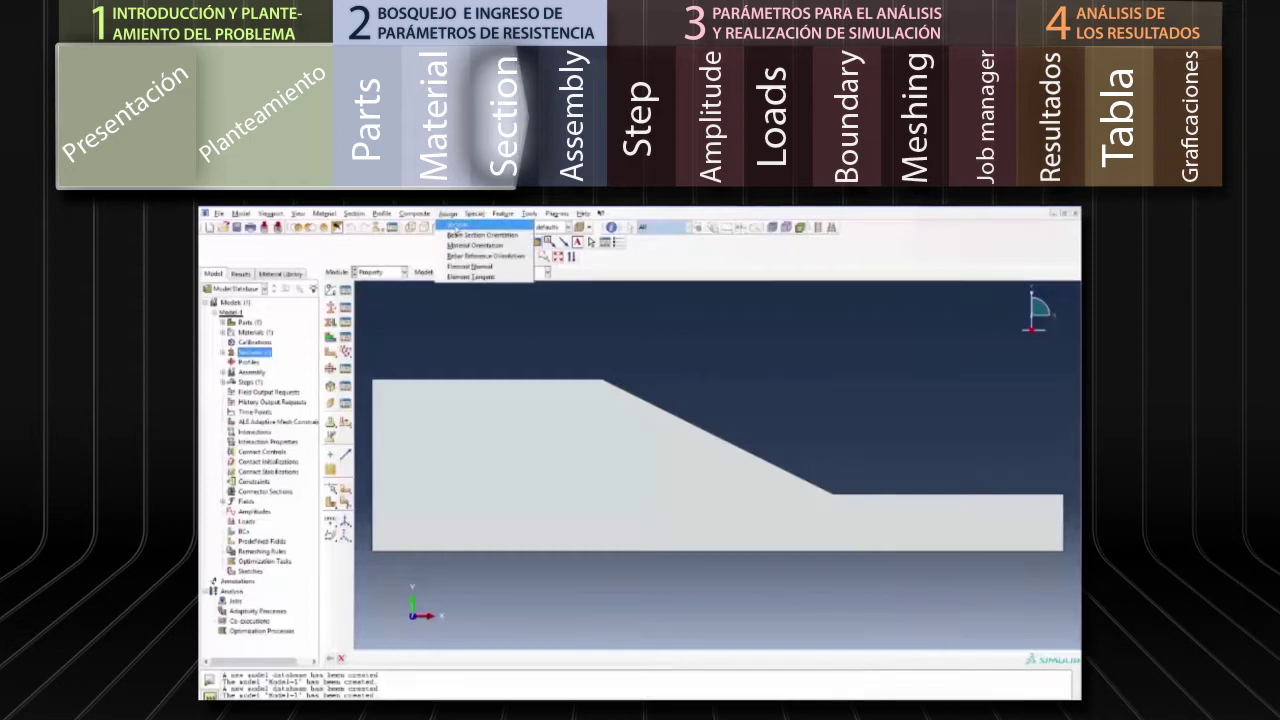
left_click(458, 225)
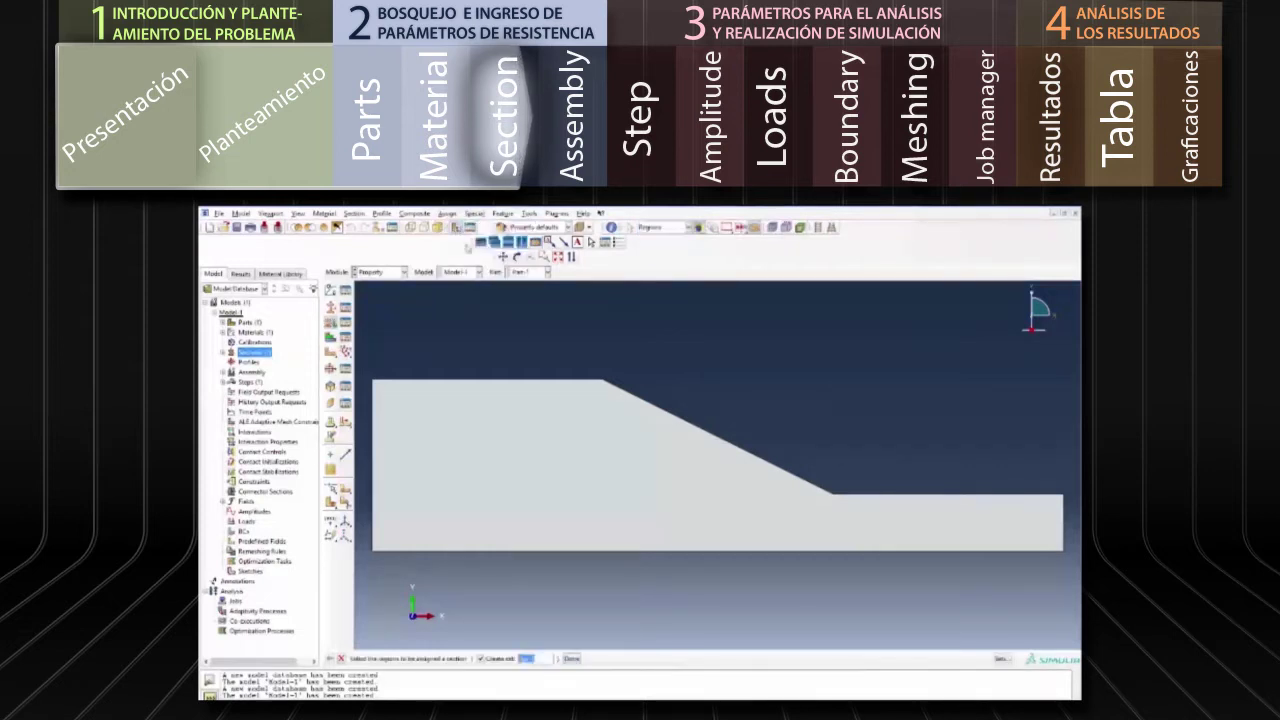
left_click(563, 413)
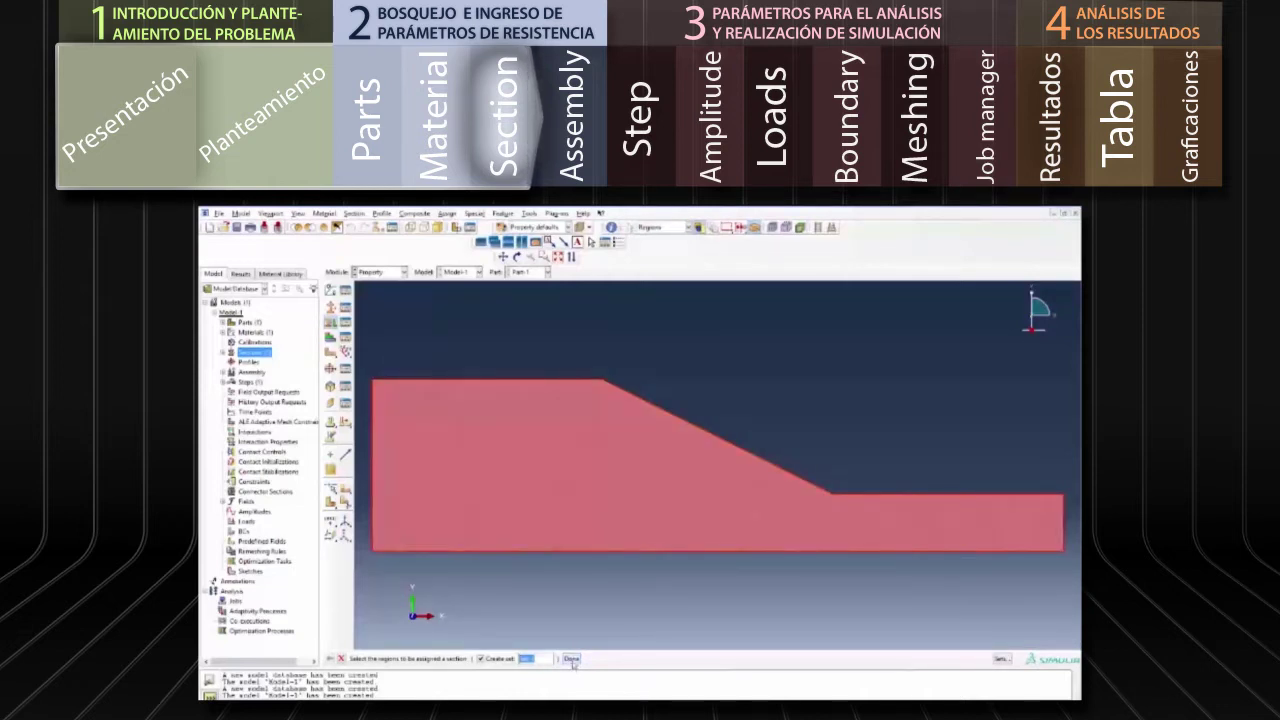
left_click(571, 659)
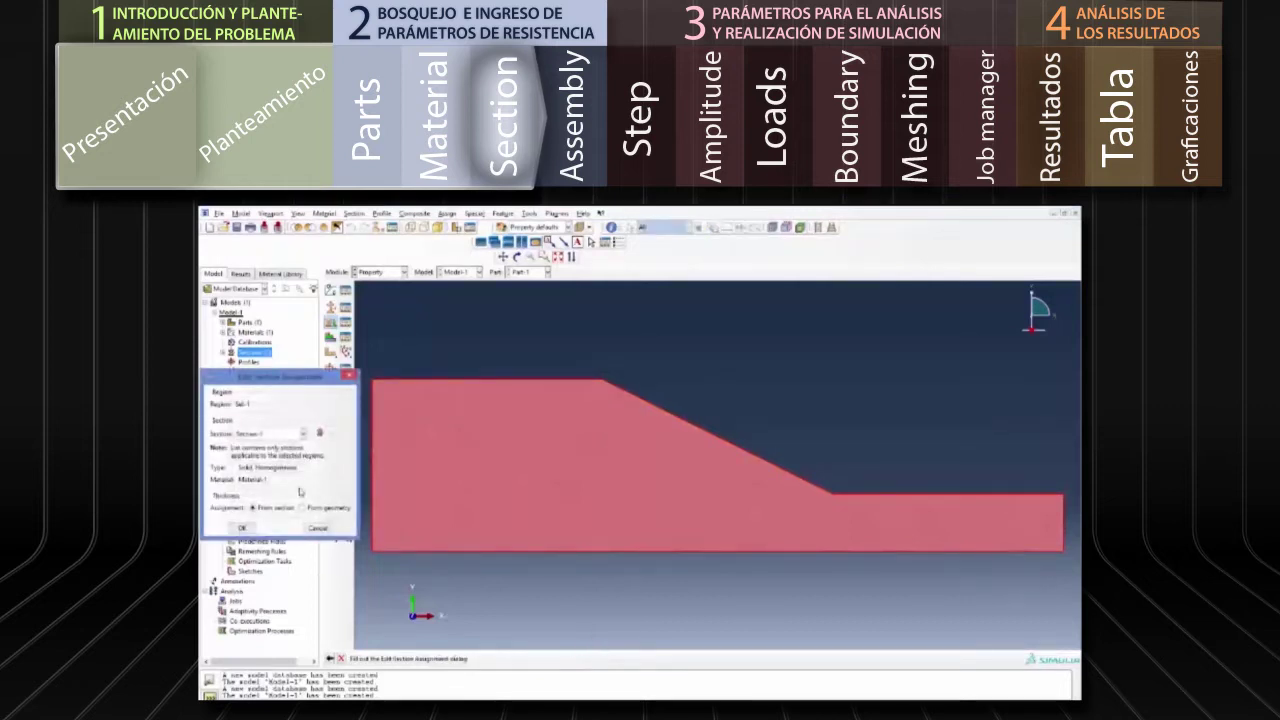
left_click(242, 528)
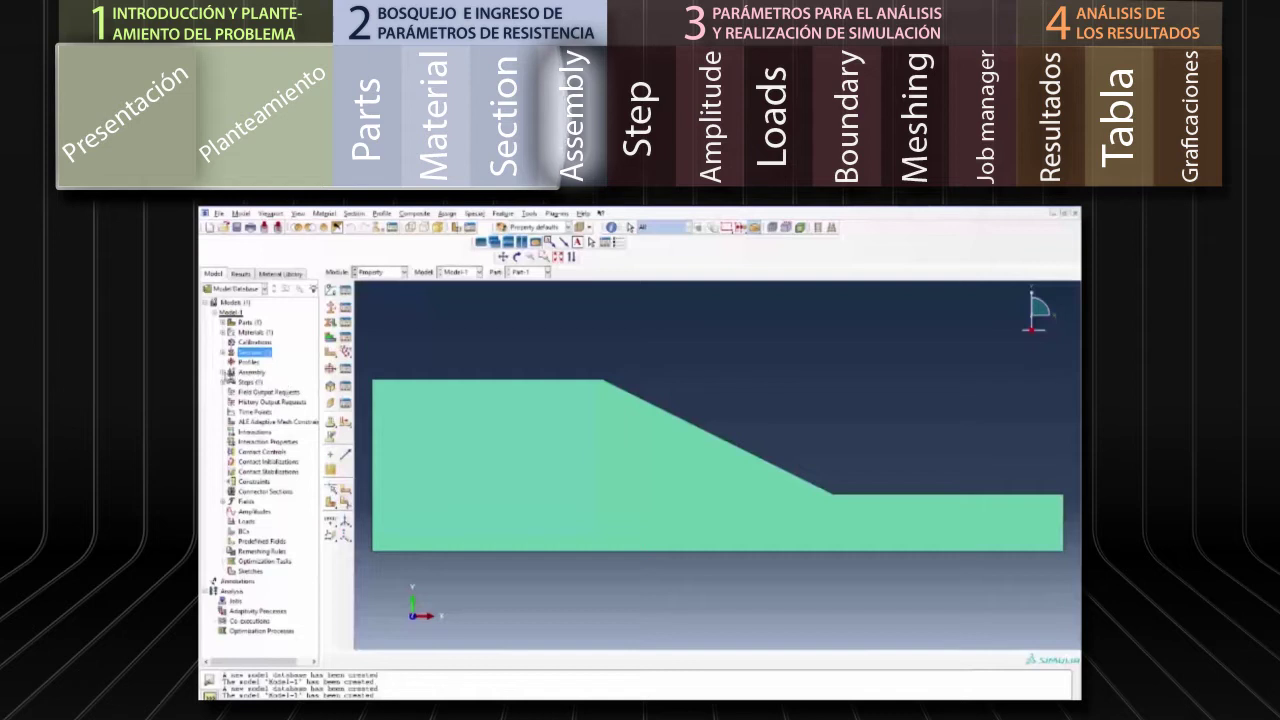
left_click(224, 373)
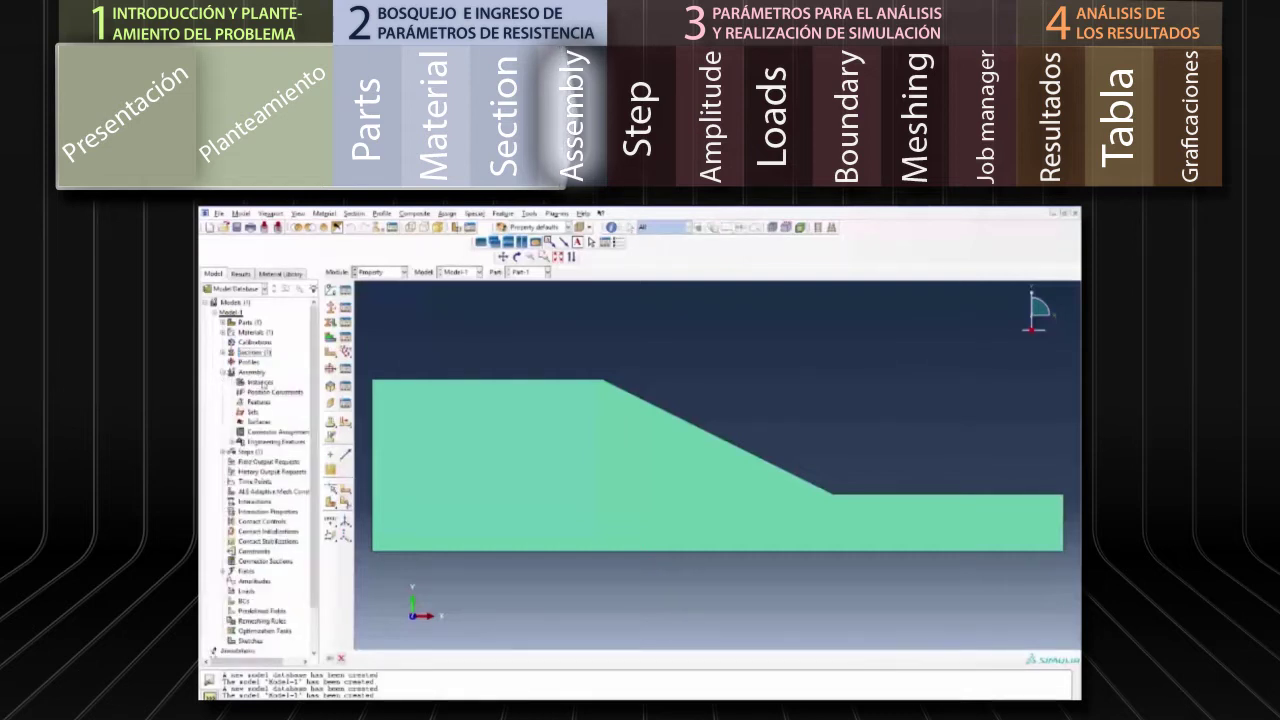
- Instance Part-1 in the assembly as an independent, mesh-on-instance instance
double_click(260, 382)
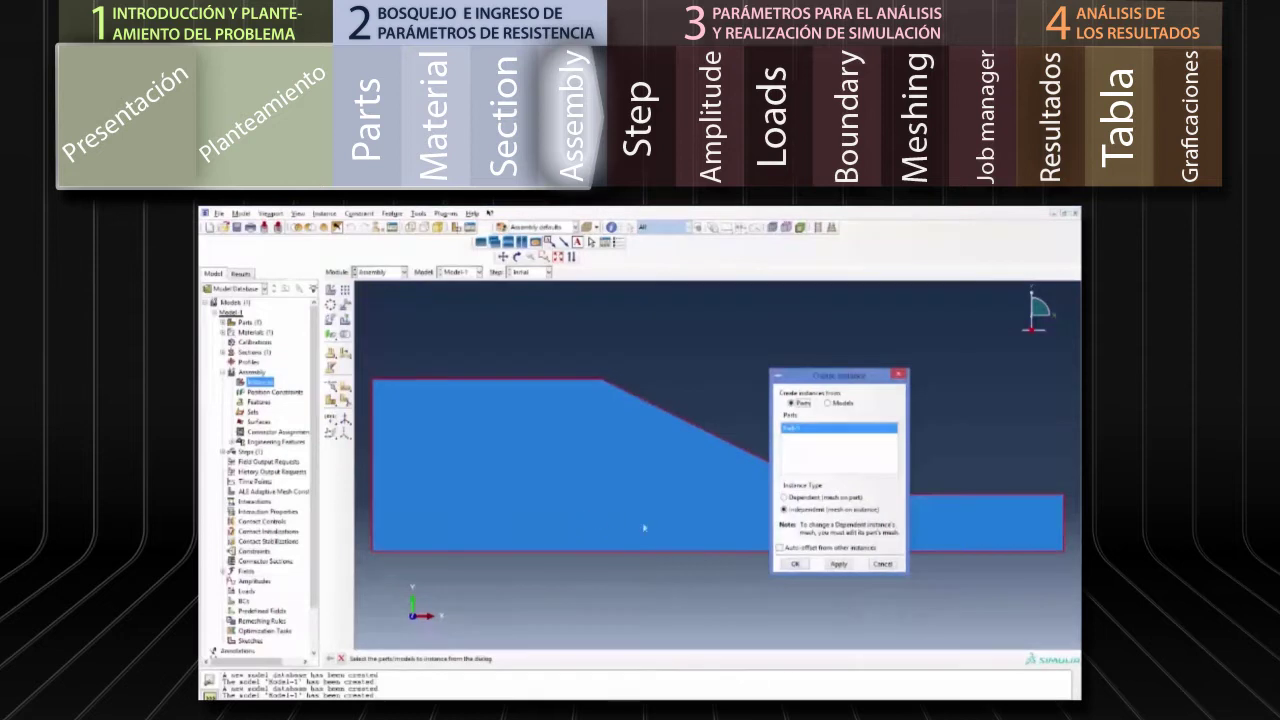
left_click(787, 510)
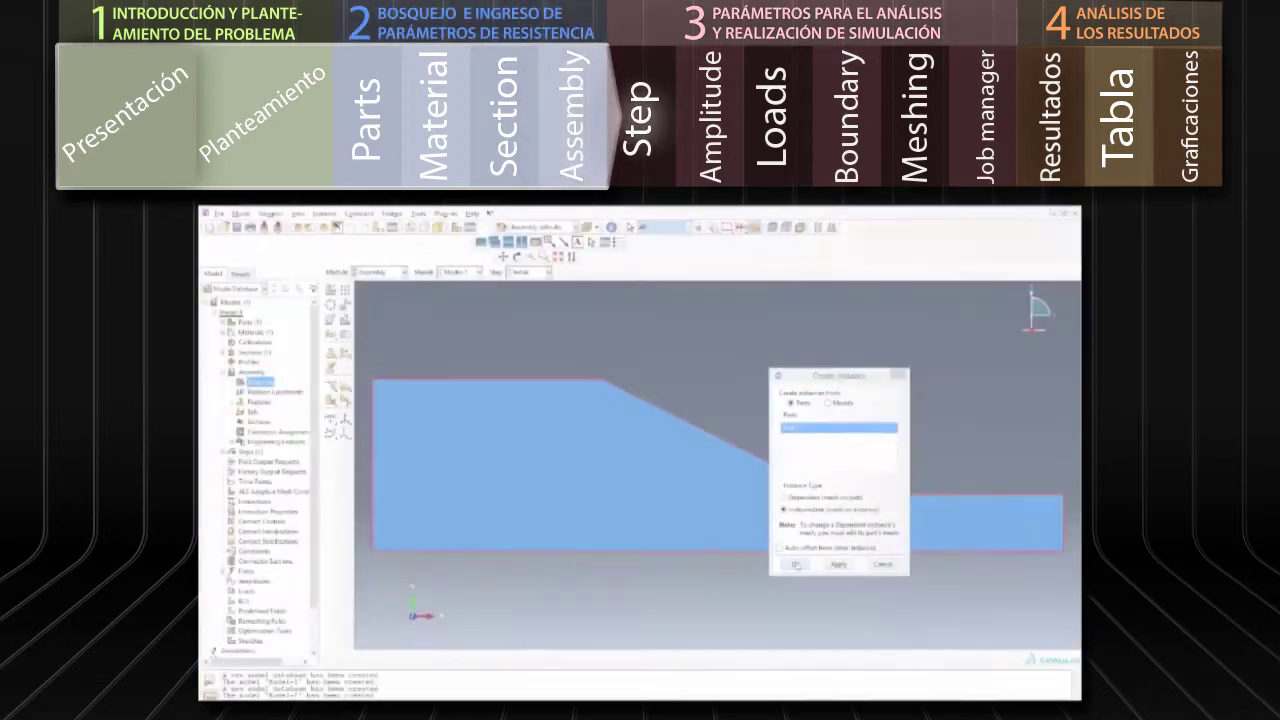
left_click(796, 565)
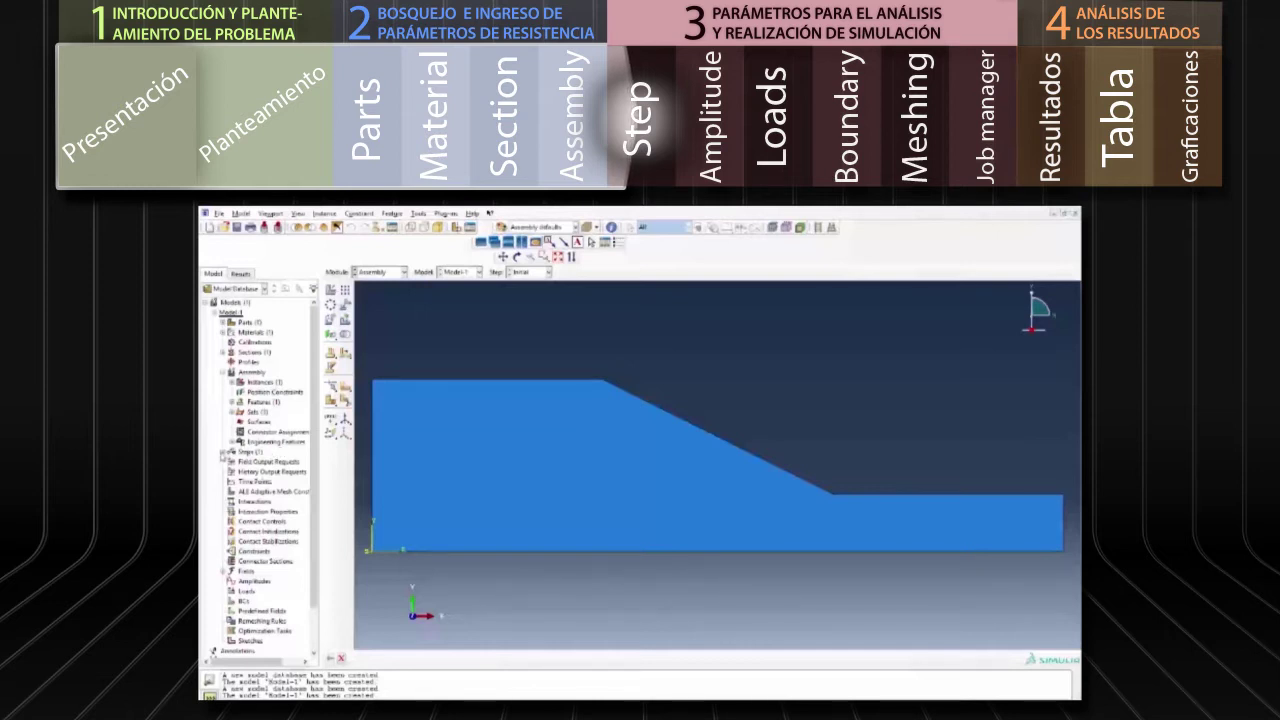
- Add Step-1 as a Dynamic, Explicit step with a time period of 10
left_click(224, 453)
double_click(246, 452)
left_click_drag(291, 393, 497, 367)
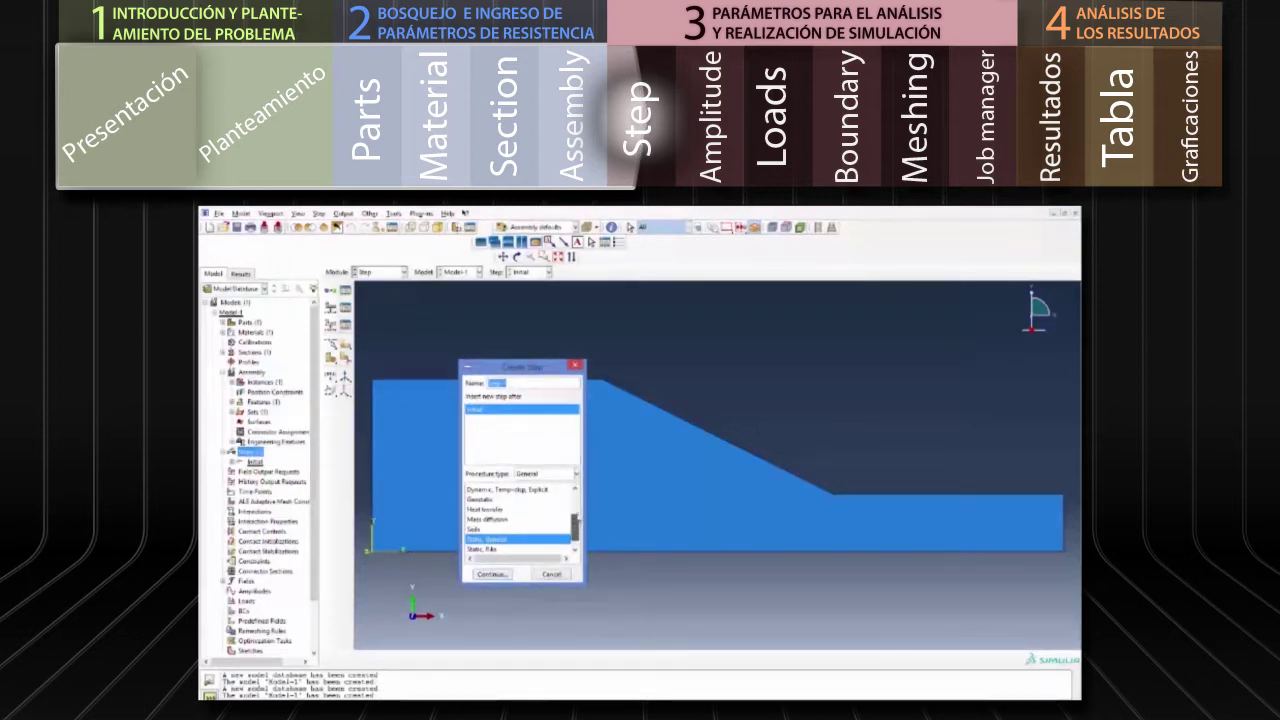
left_click_drag(575, 525, 575, 505)
left_click(495, 538)
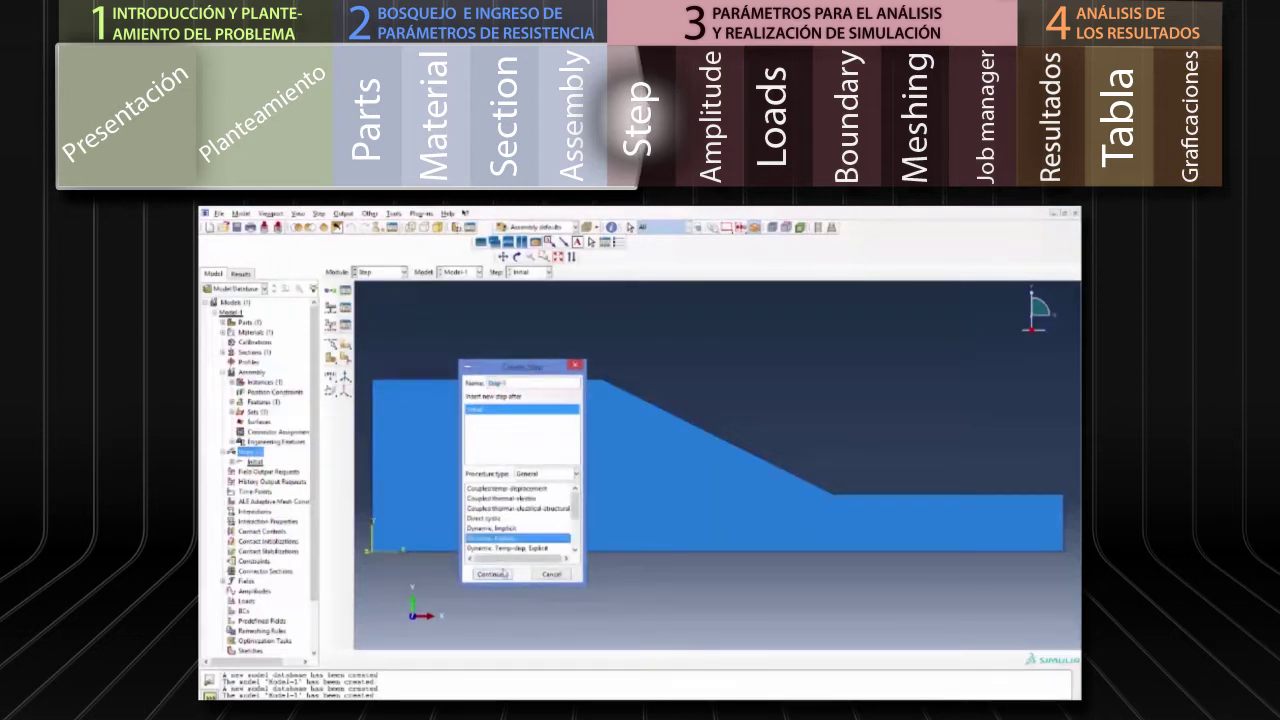
left_click(493, 574)
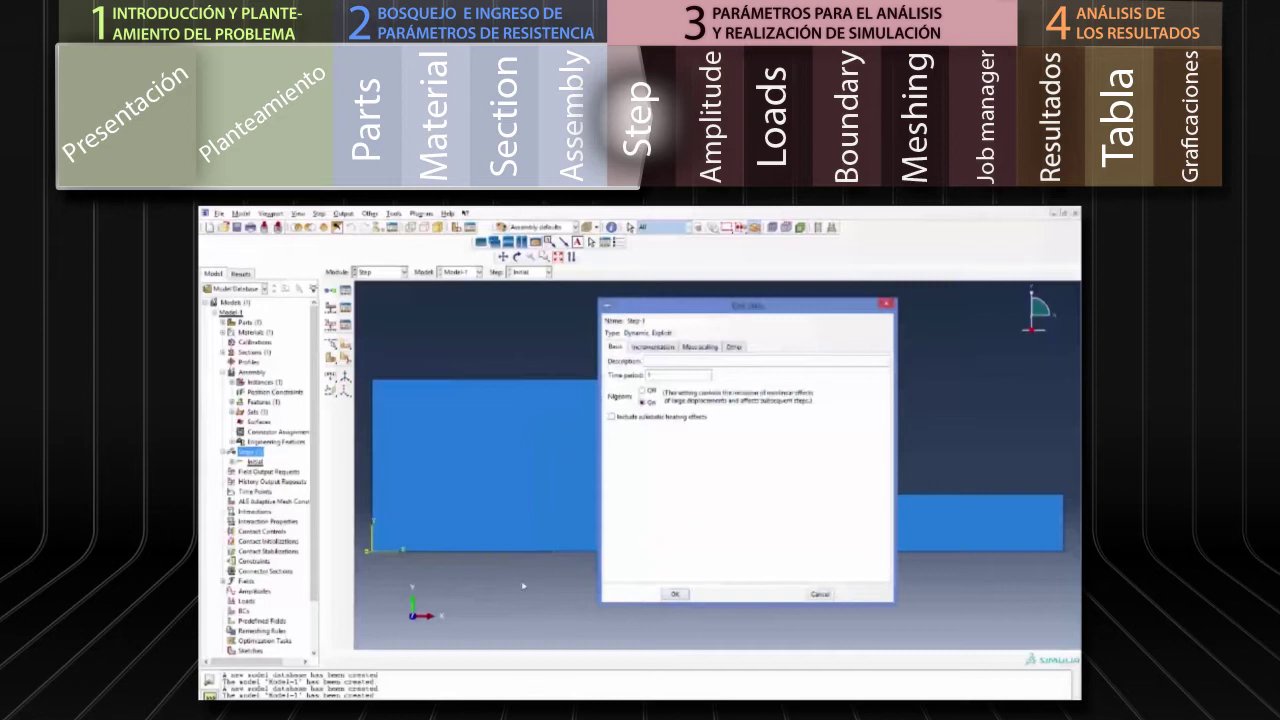
left_click_drag(772, 312, 684, 314)
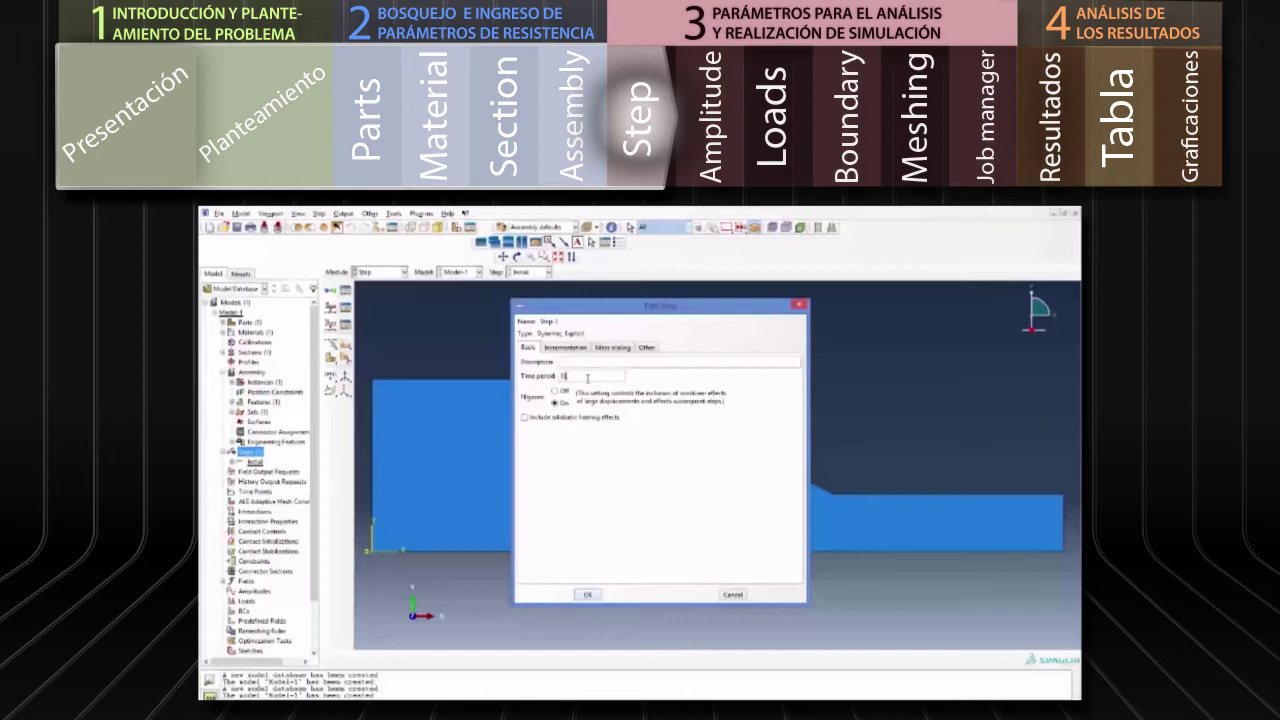
left_click(589, 595)
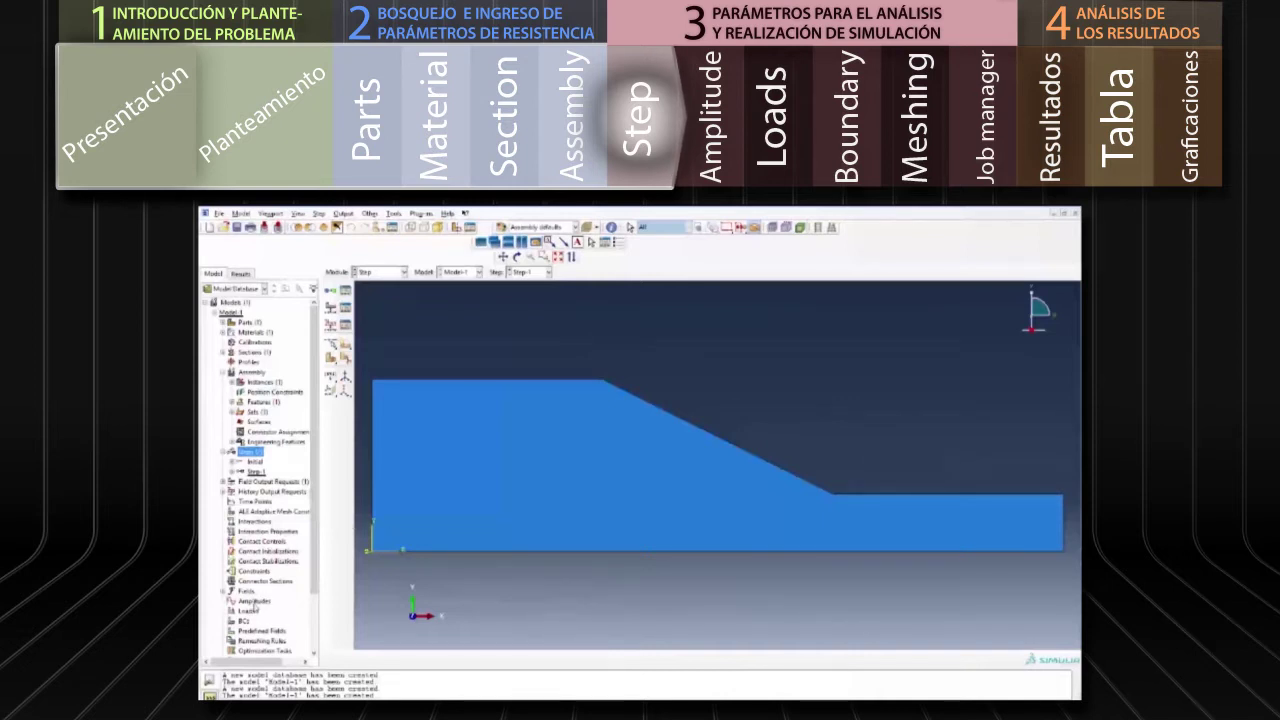
- Define tabular amplitude Amp-1 over total time with points (0, 0) and (10, 1)
double_click(256, 601)
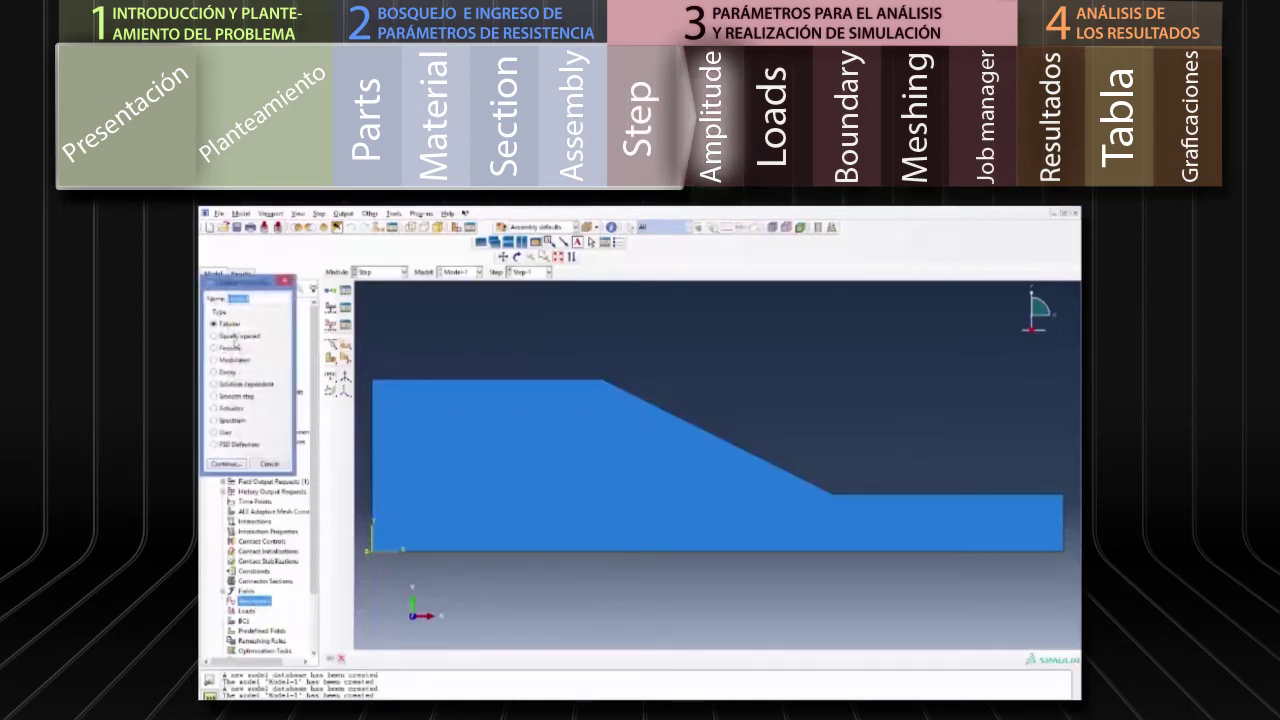
left_click(227, 465)
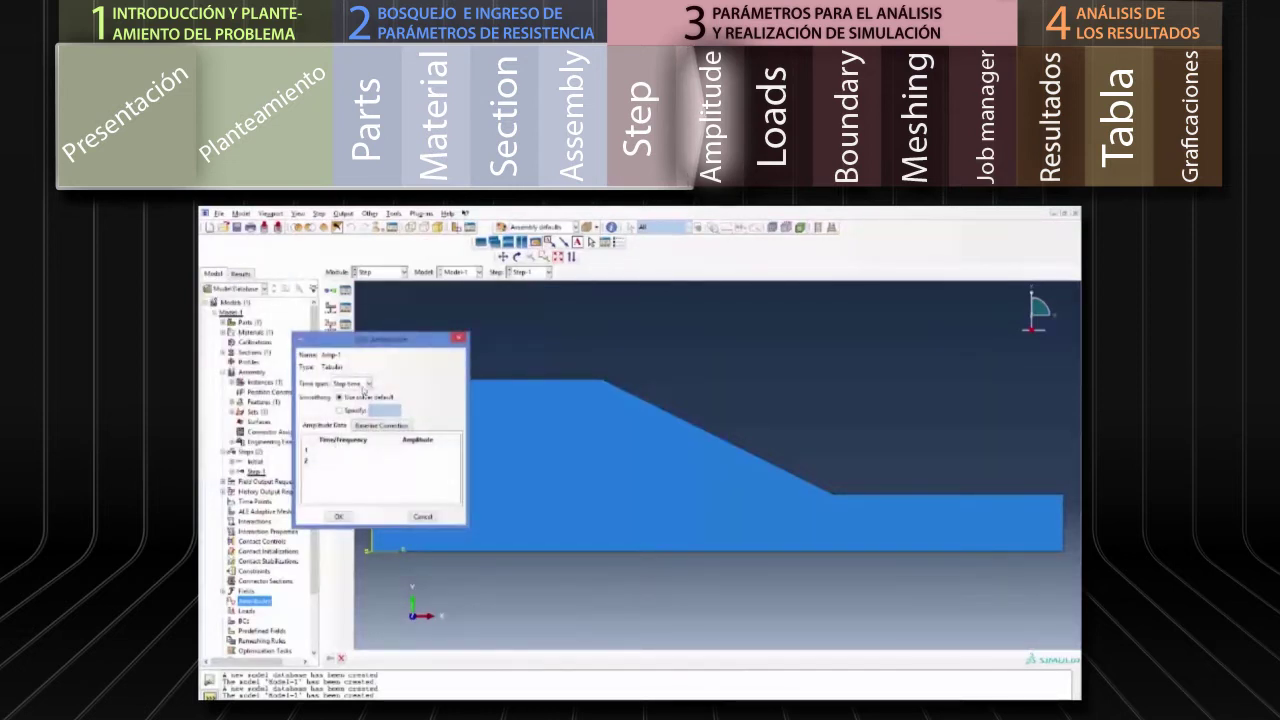
left_click(367, 384)
left_click(354, 405)
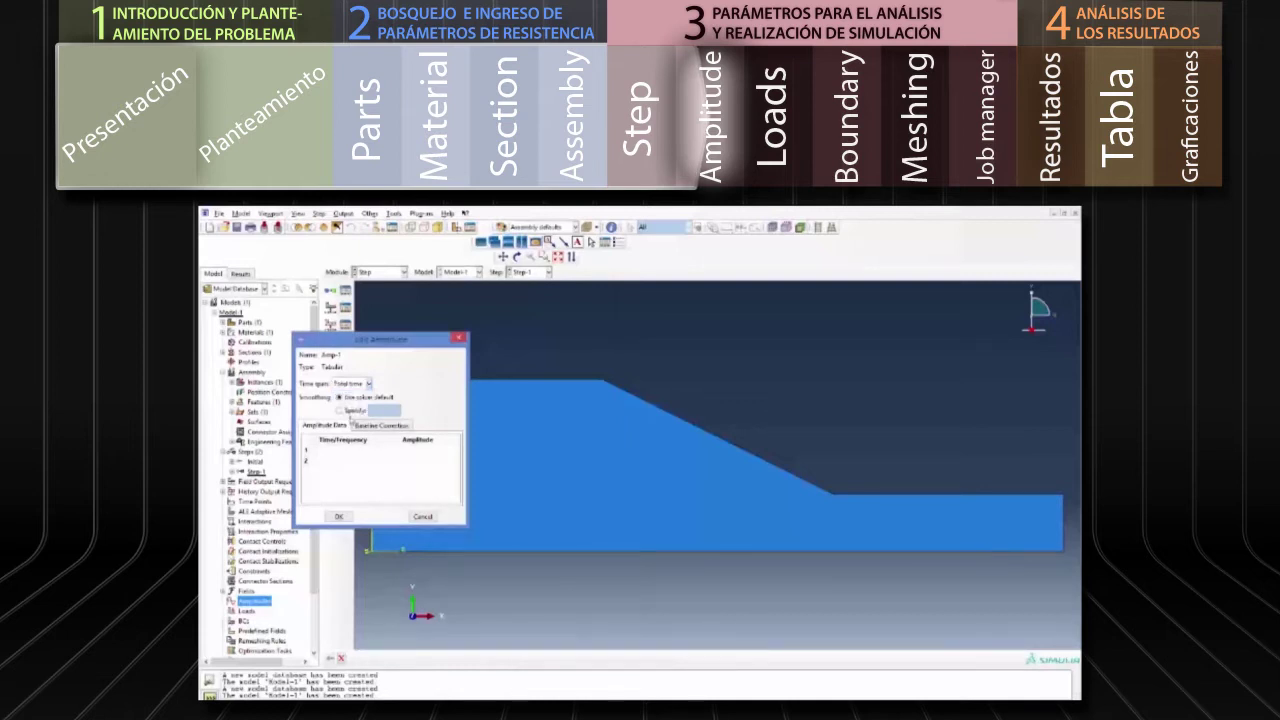
left_click(323, 453)
type("0")
key("Return")
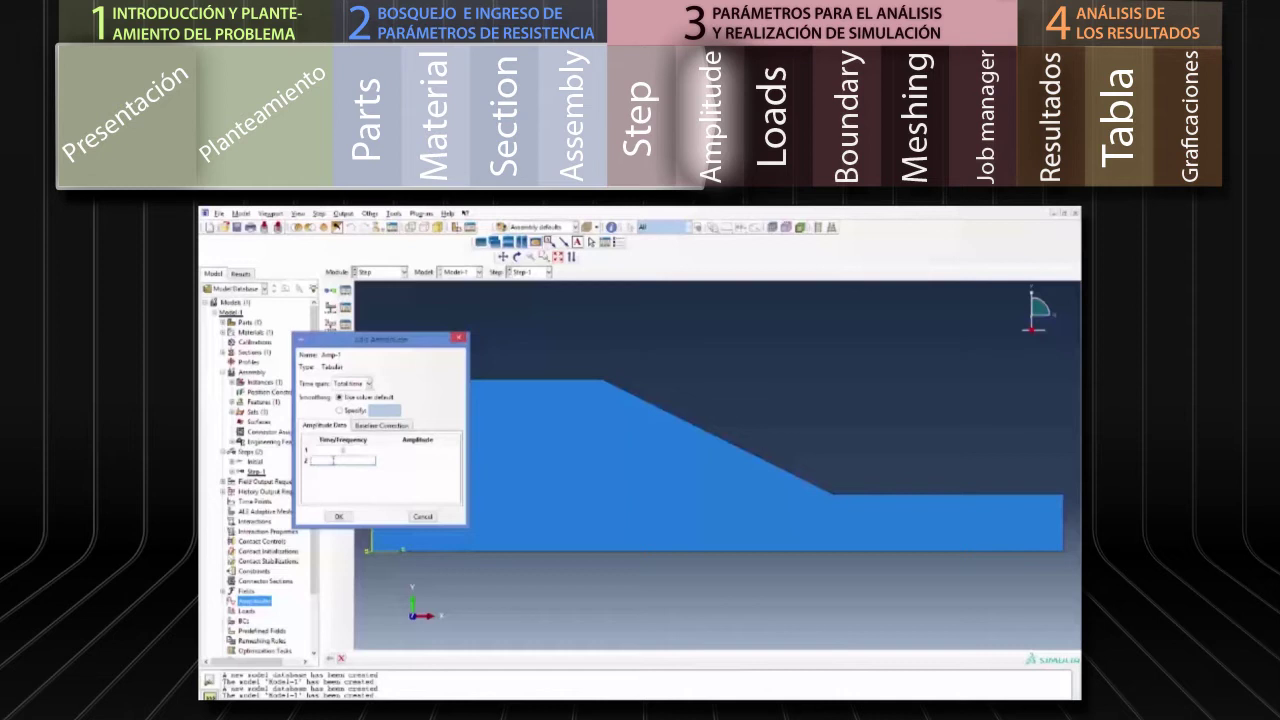
type("10")
left_click(409, 462)
type("1")
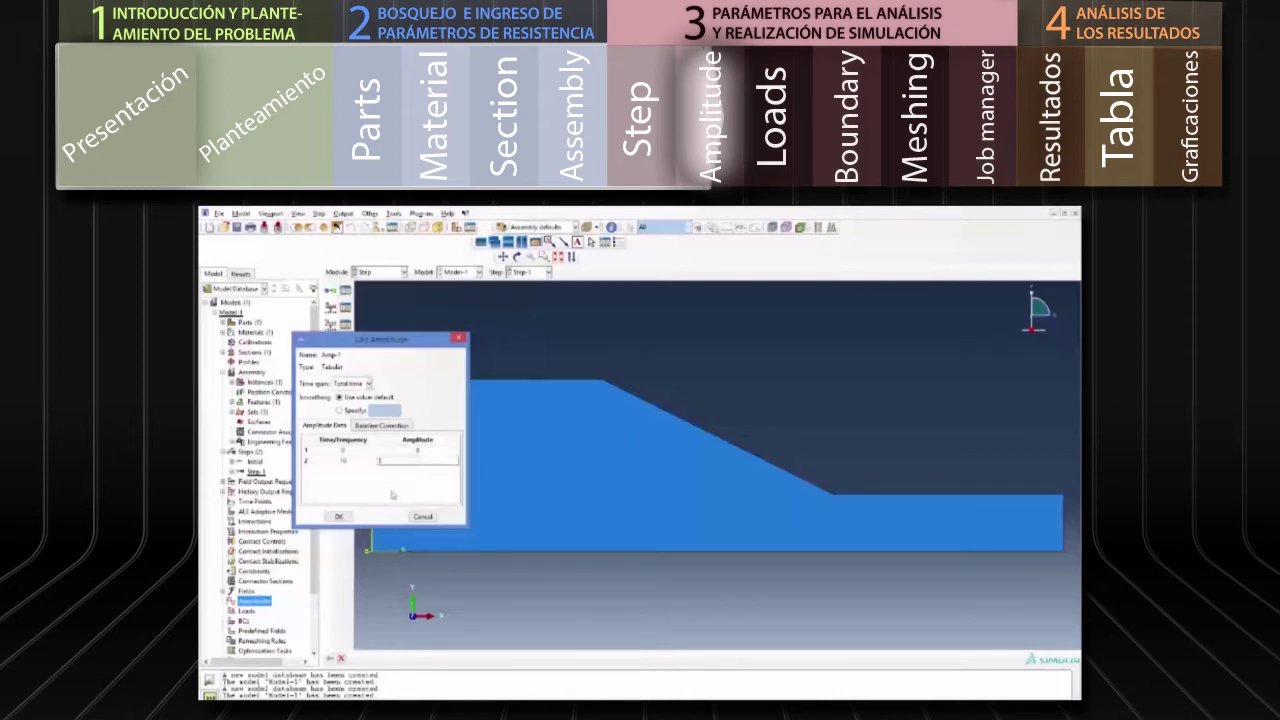
left_click(391, 488)
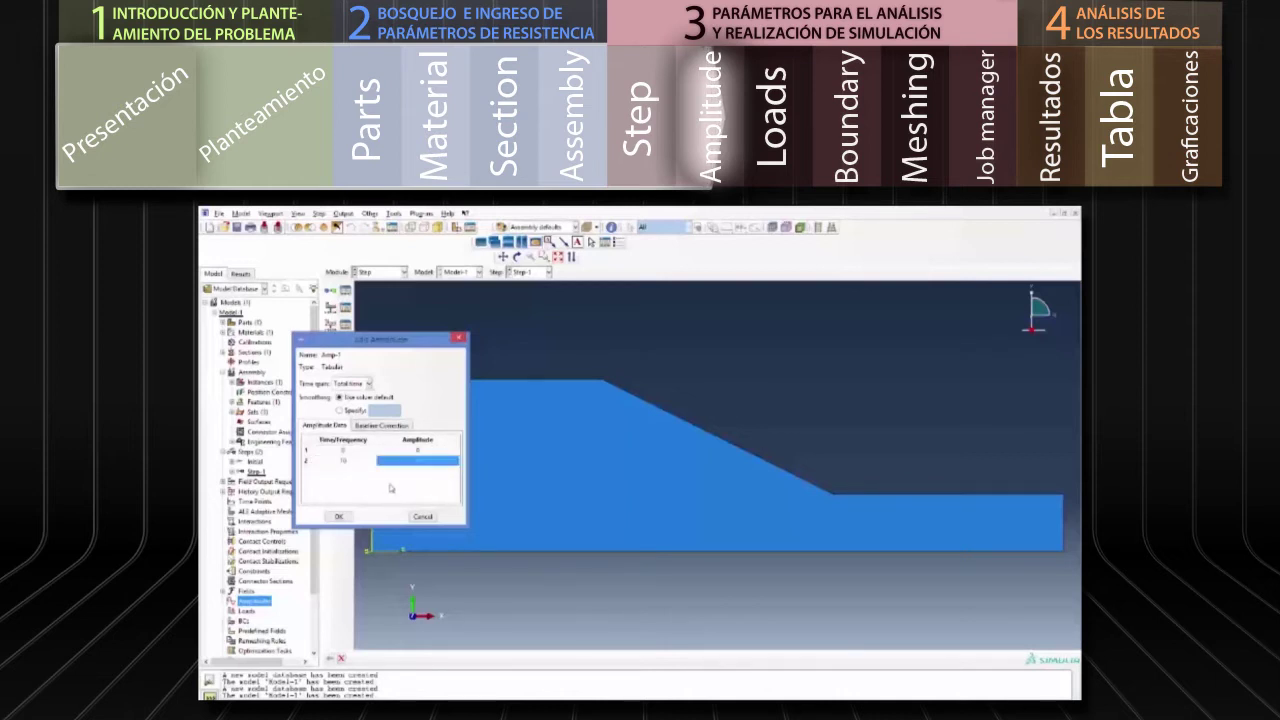
left_click(338, 517)
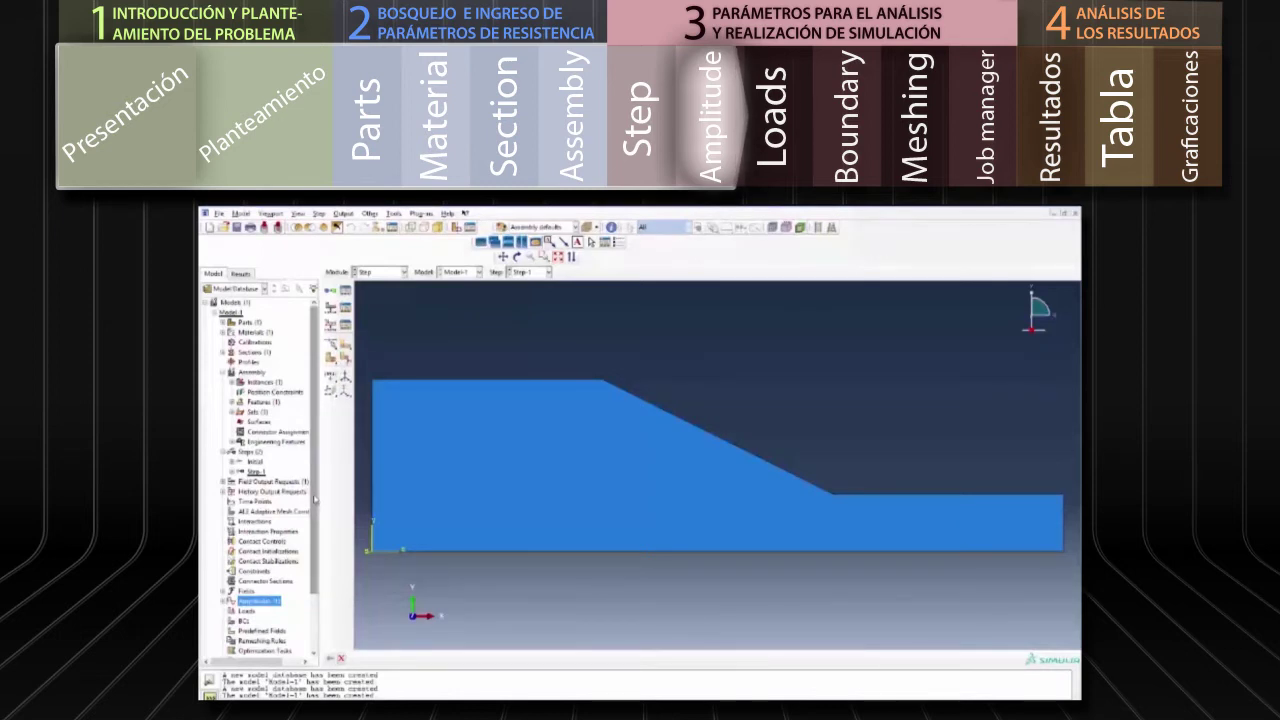
- Create gravity load Load-1 with component 2 of -9.81, scaled by Amp-1
left_click_drag(315, 499, 315, 549)
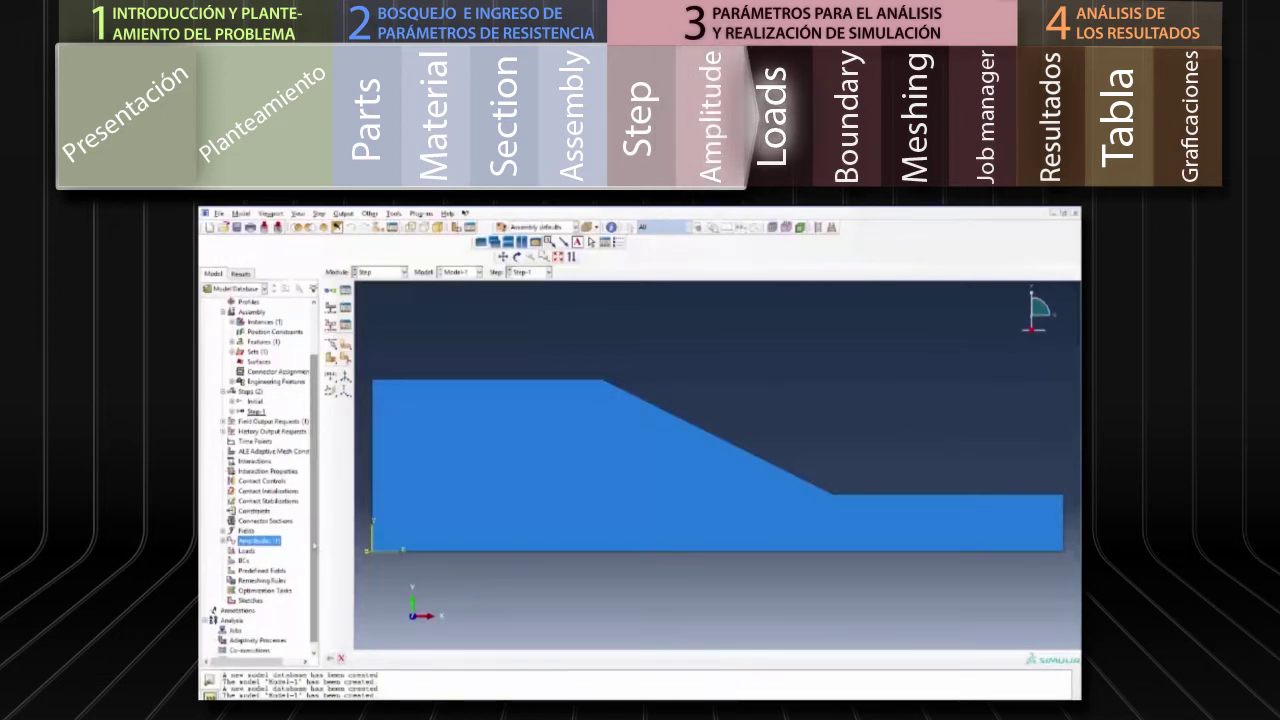
double_click(245, 551)
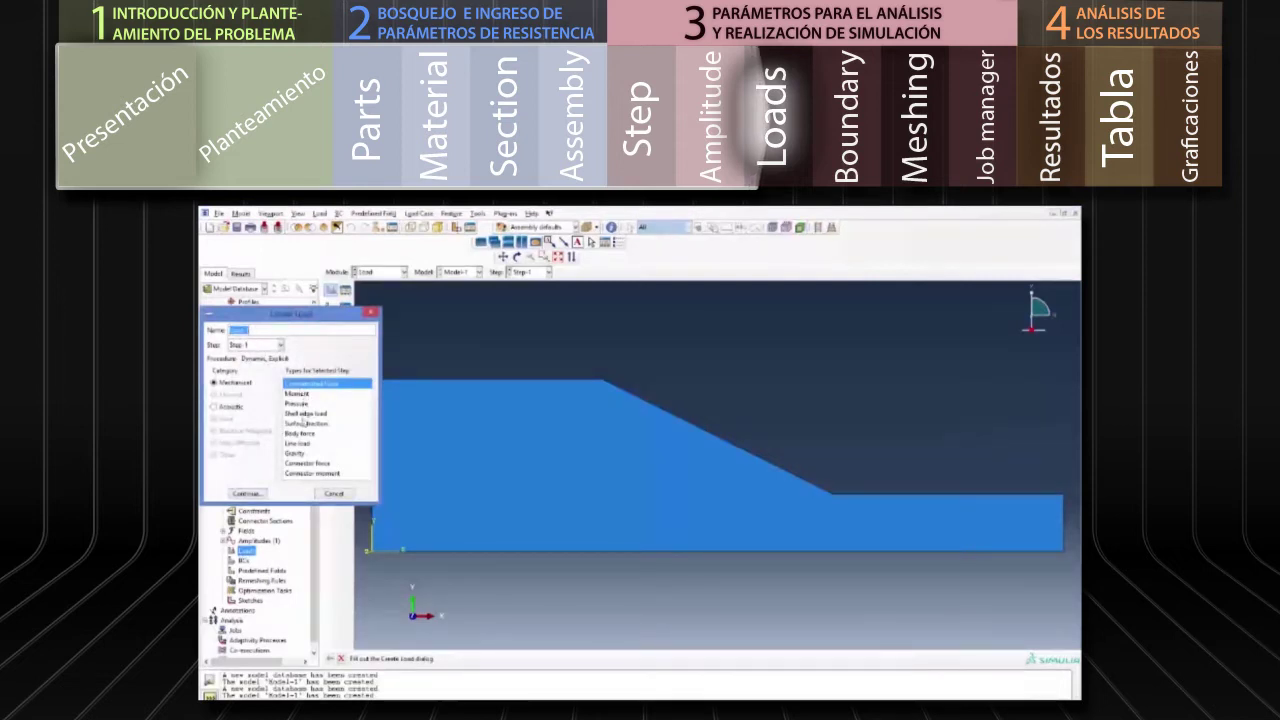
left_click(297, 453)
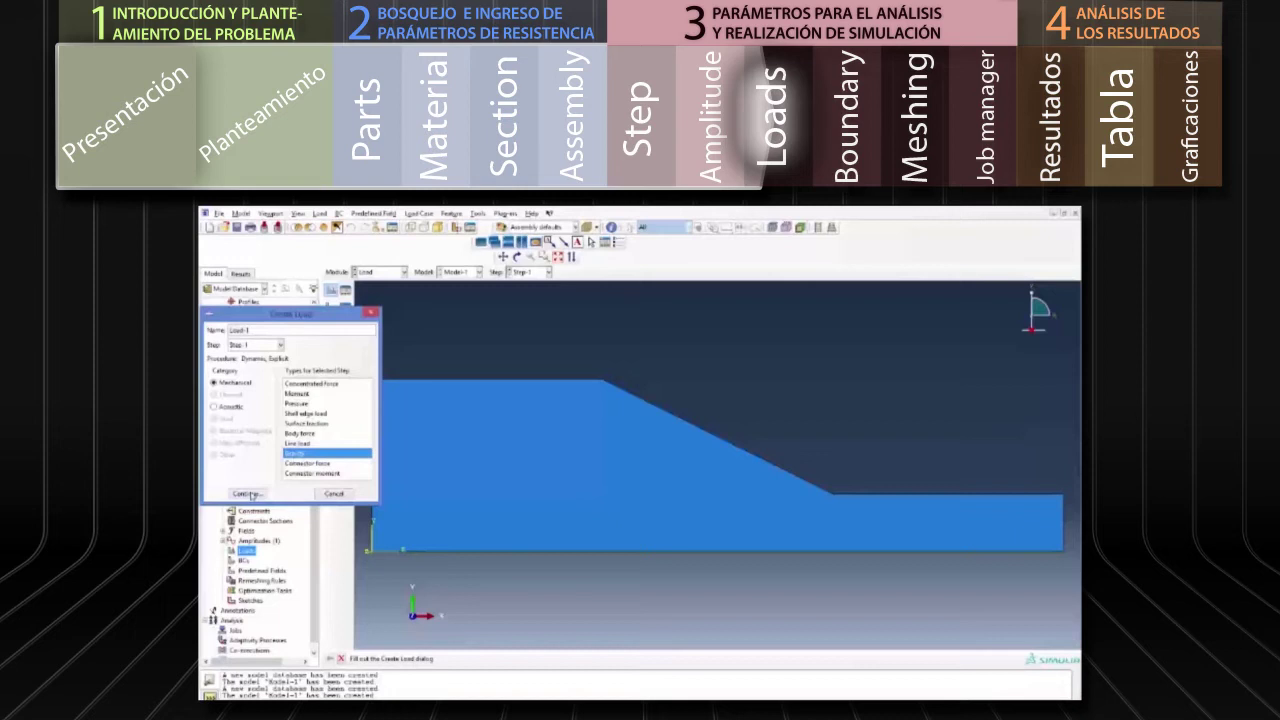
left_click(247, 495)
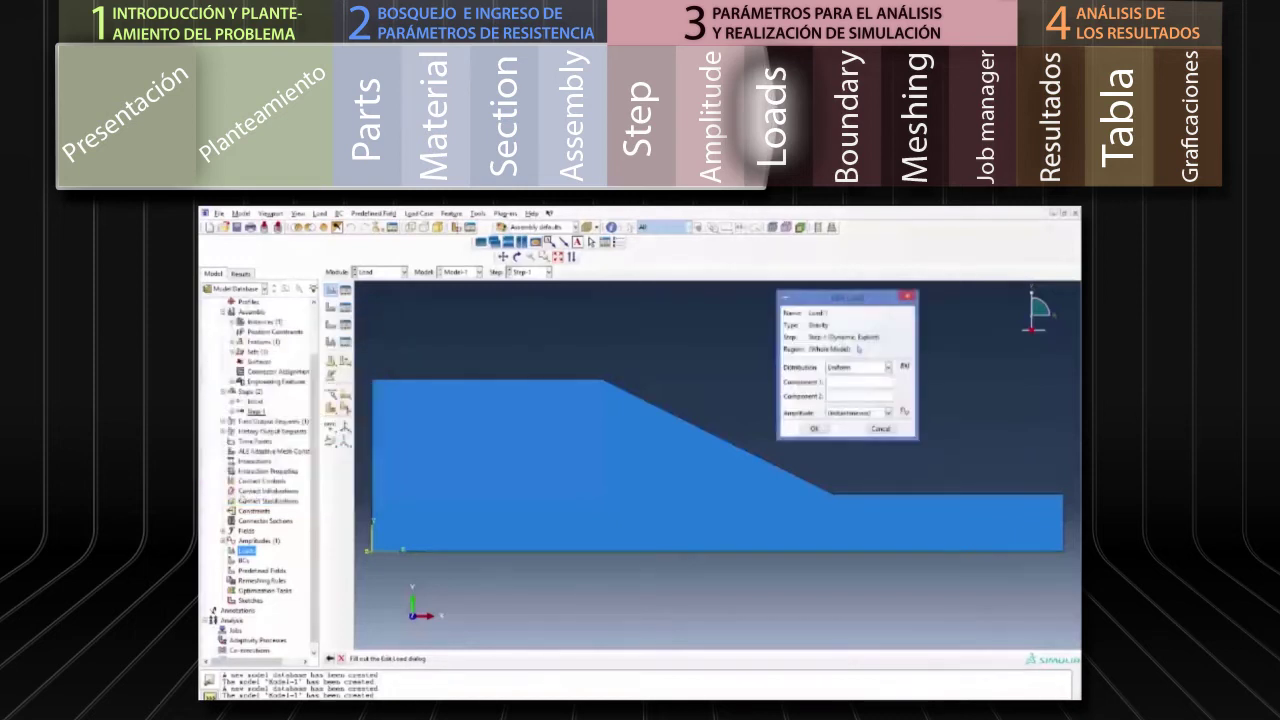
left_click(843, 398)
type("-9.81")
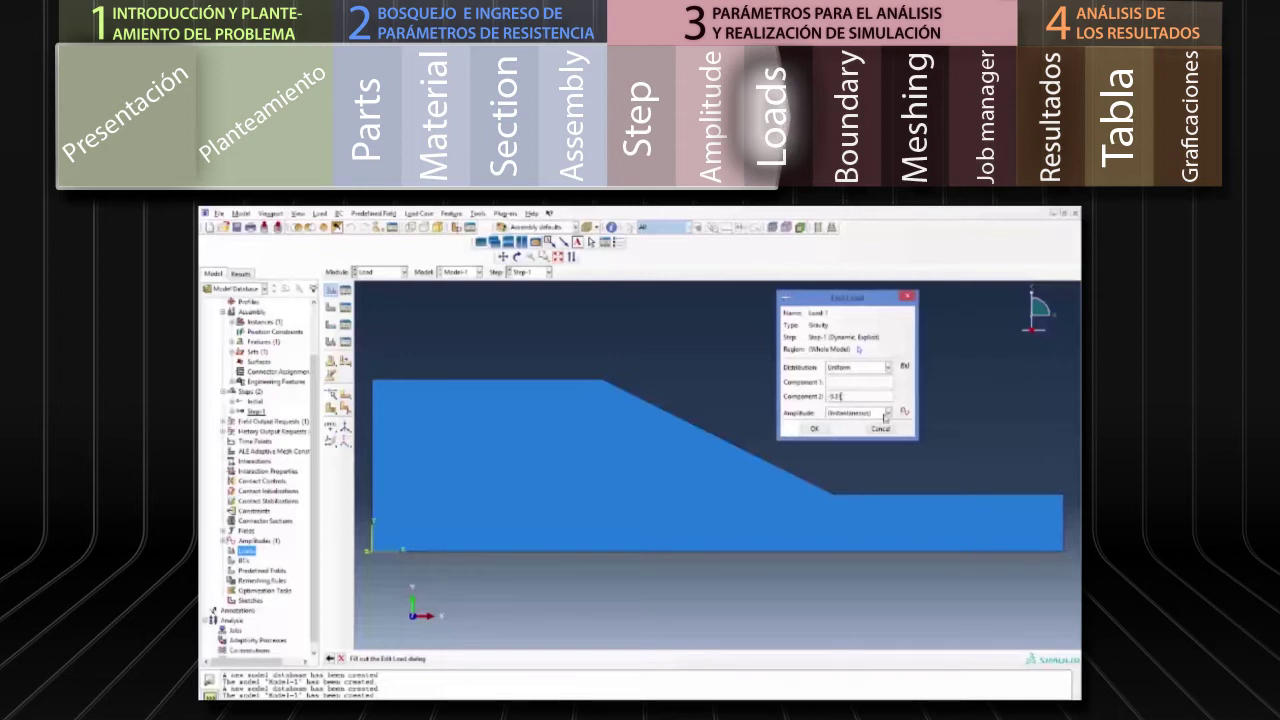
left_click(888, 413)
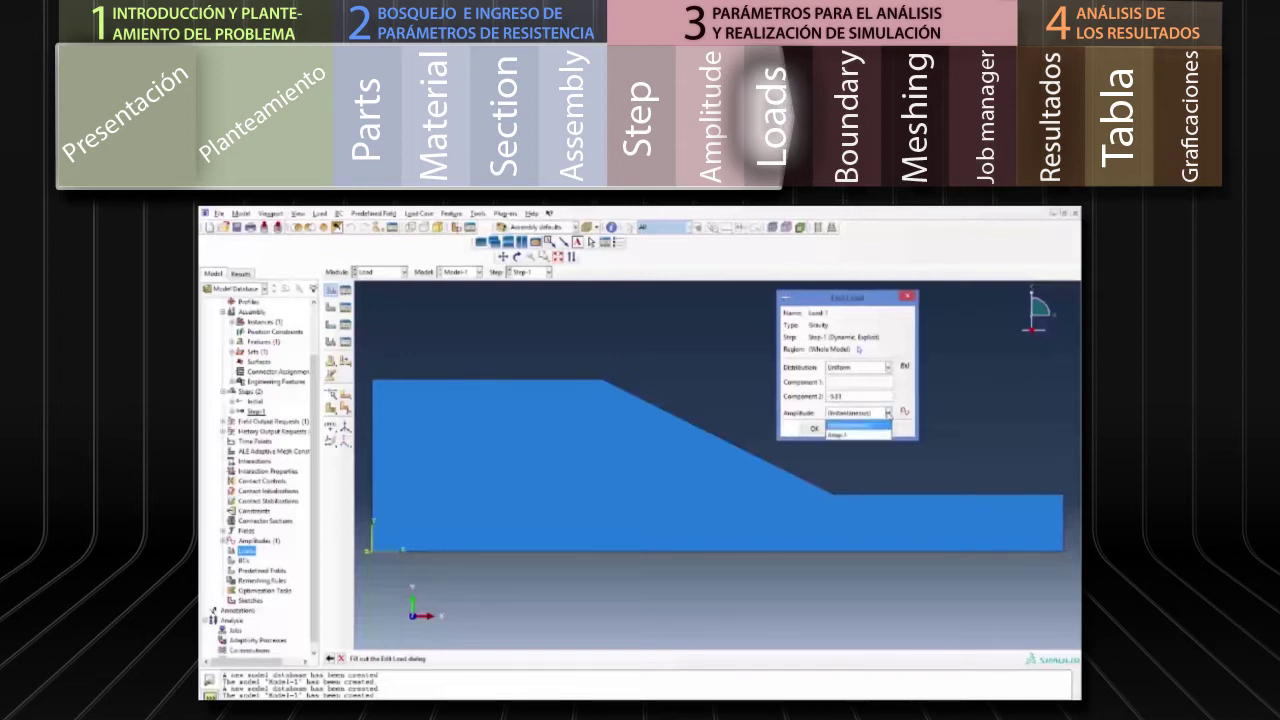
left_click(888, 414)
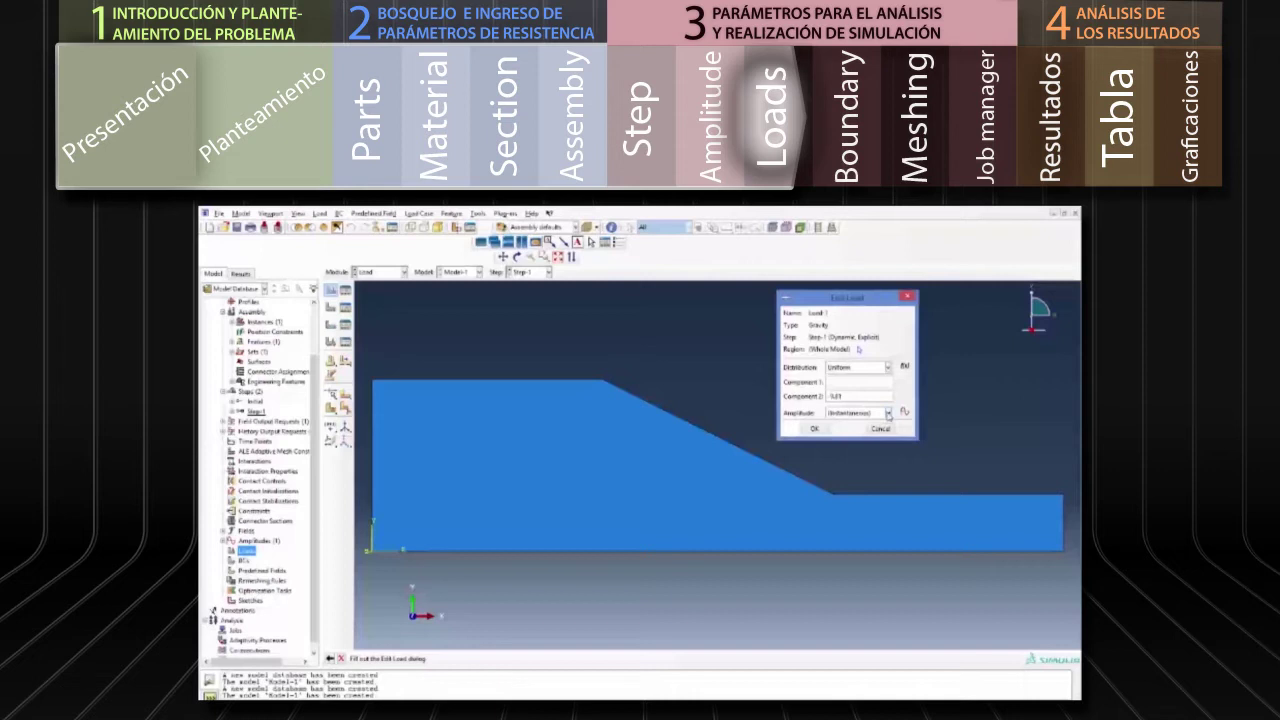
left_click(887, 415)
left_click(844, 437)
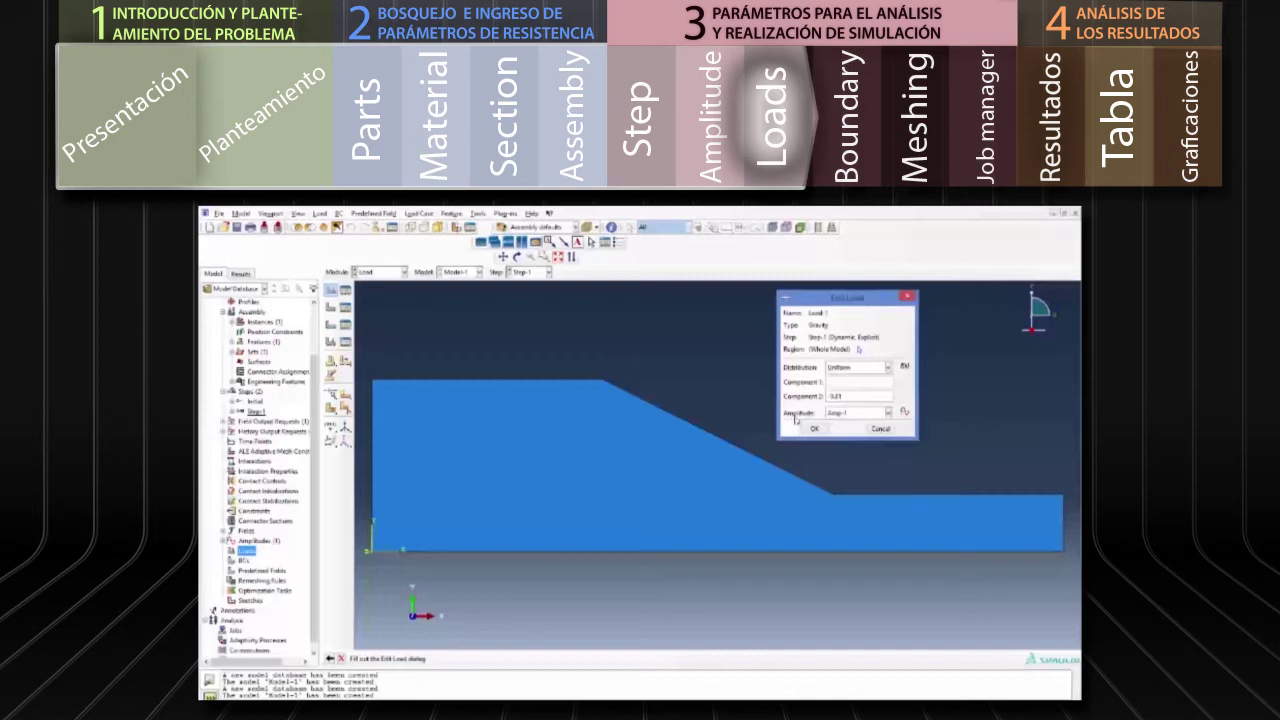
left_click(813, 429)
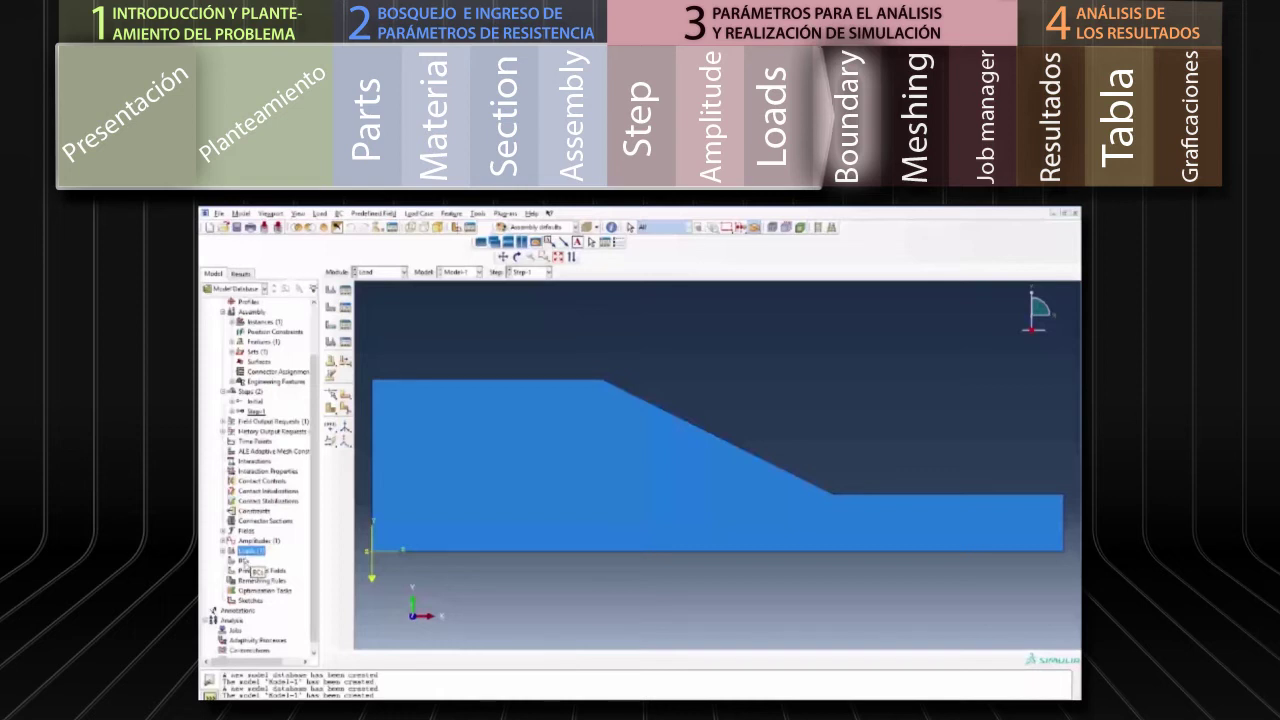
- Fix the bottom edge in U1 and U2 with displacement/rotation condition BC-1
double_click(245, 561)
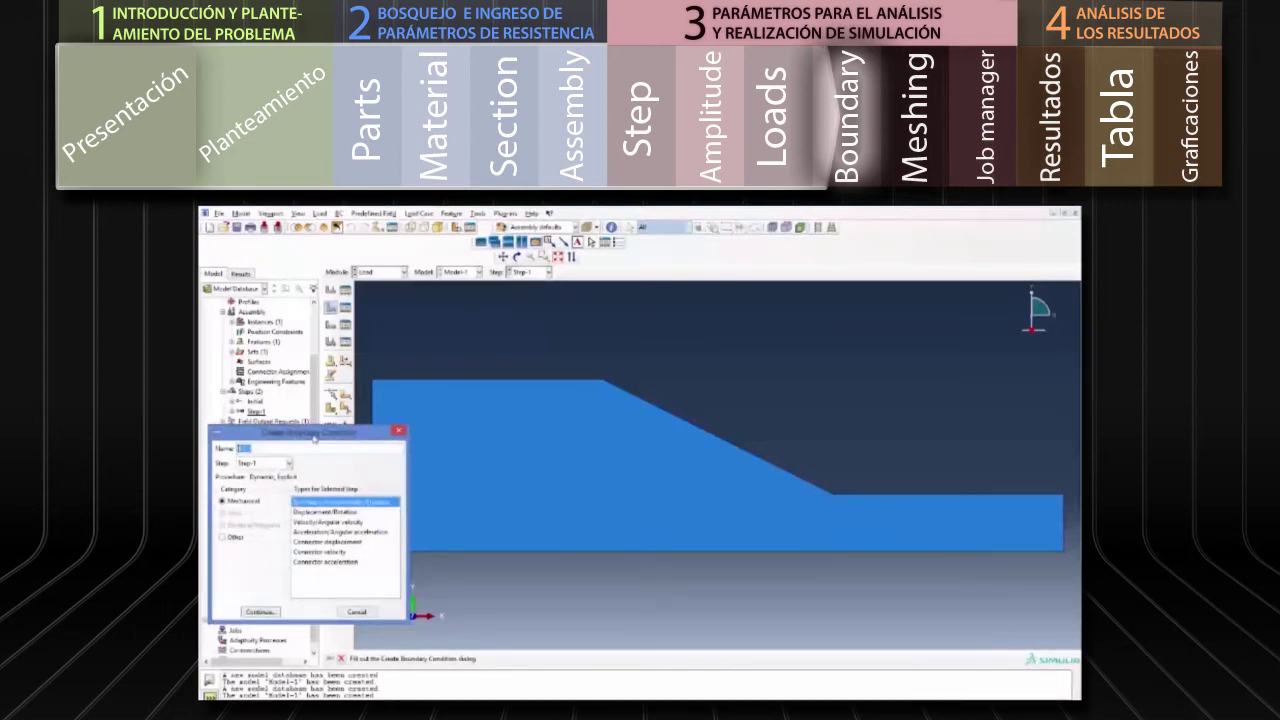
left_click(327, 512)
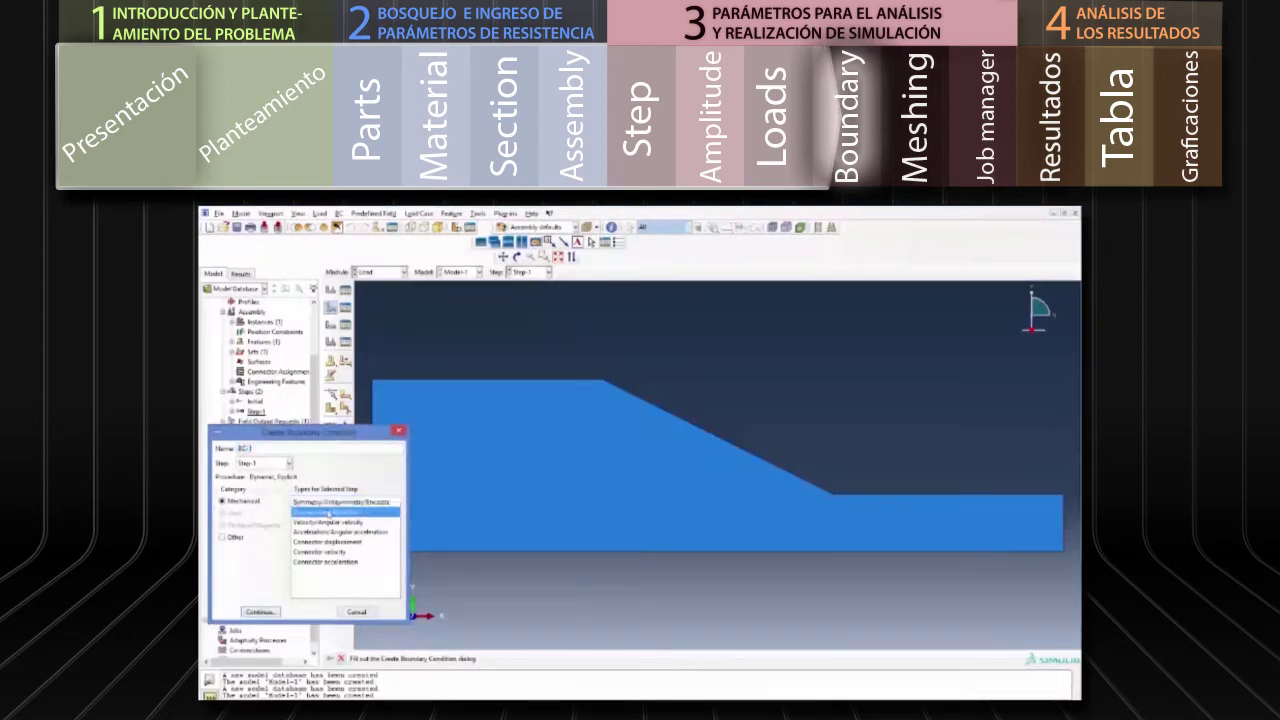
left_click(266, 614)
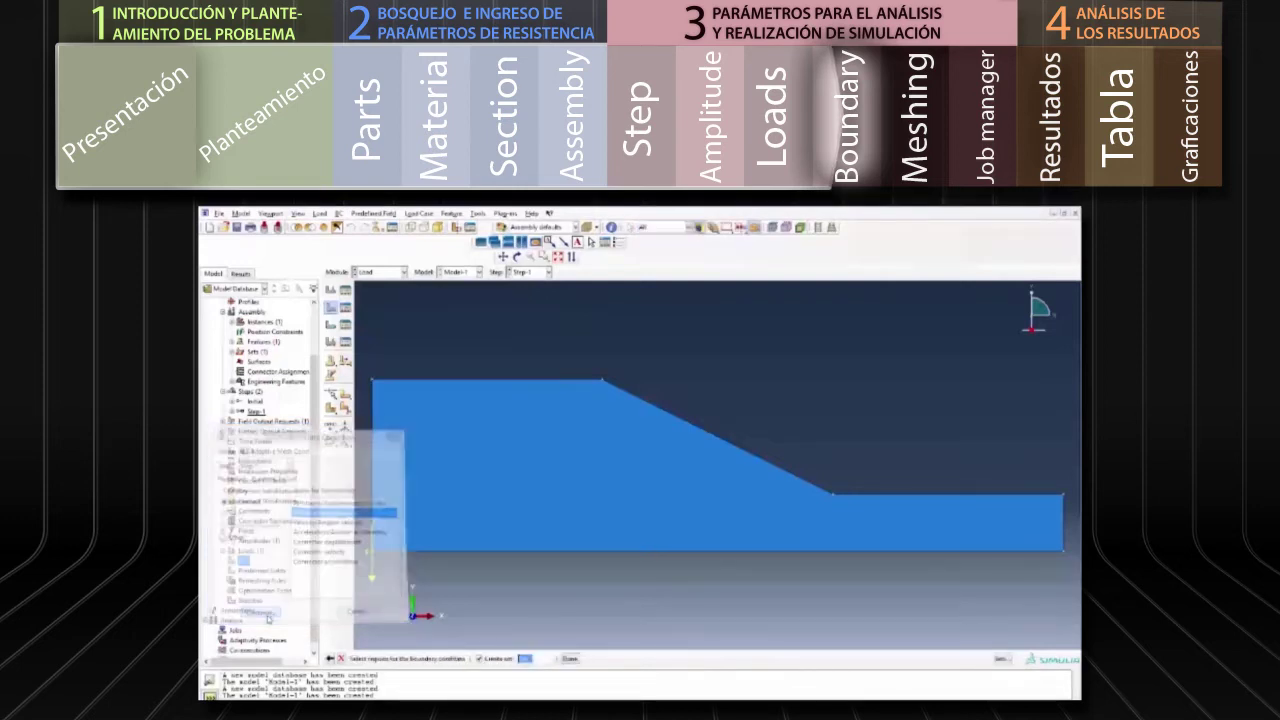
left_click(673, 553)
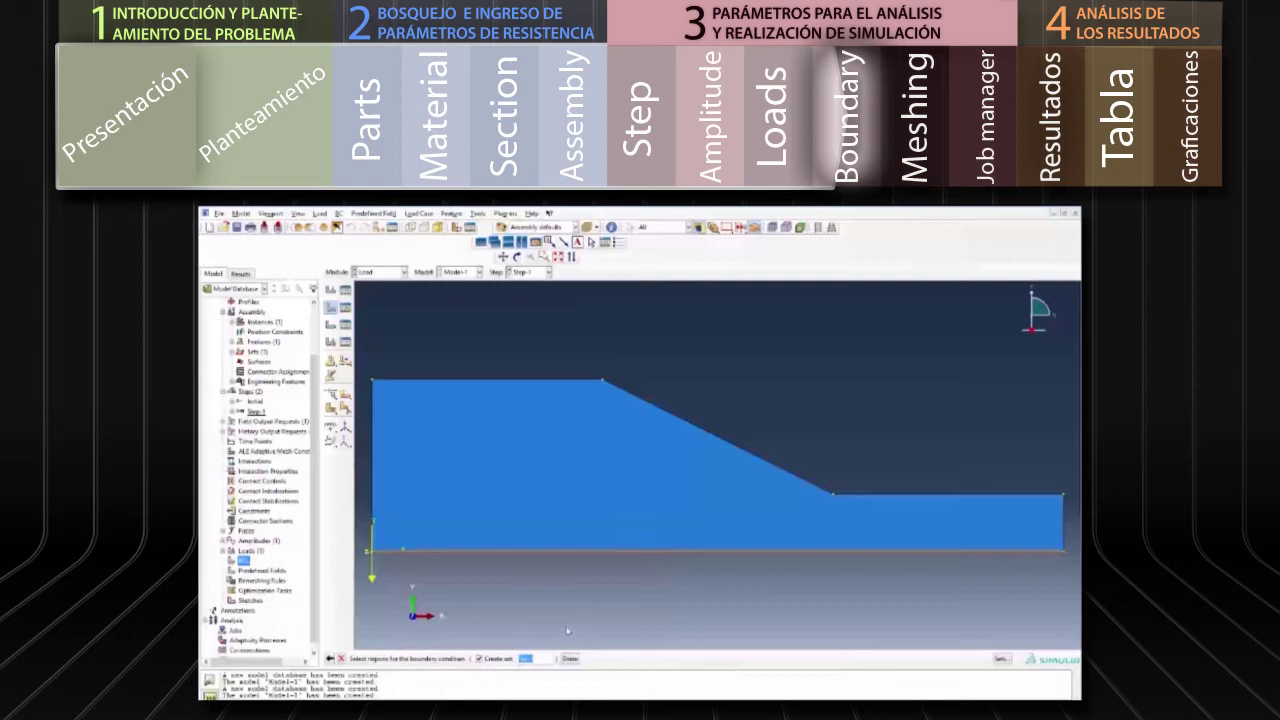
left_click(570, 660)
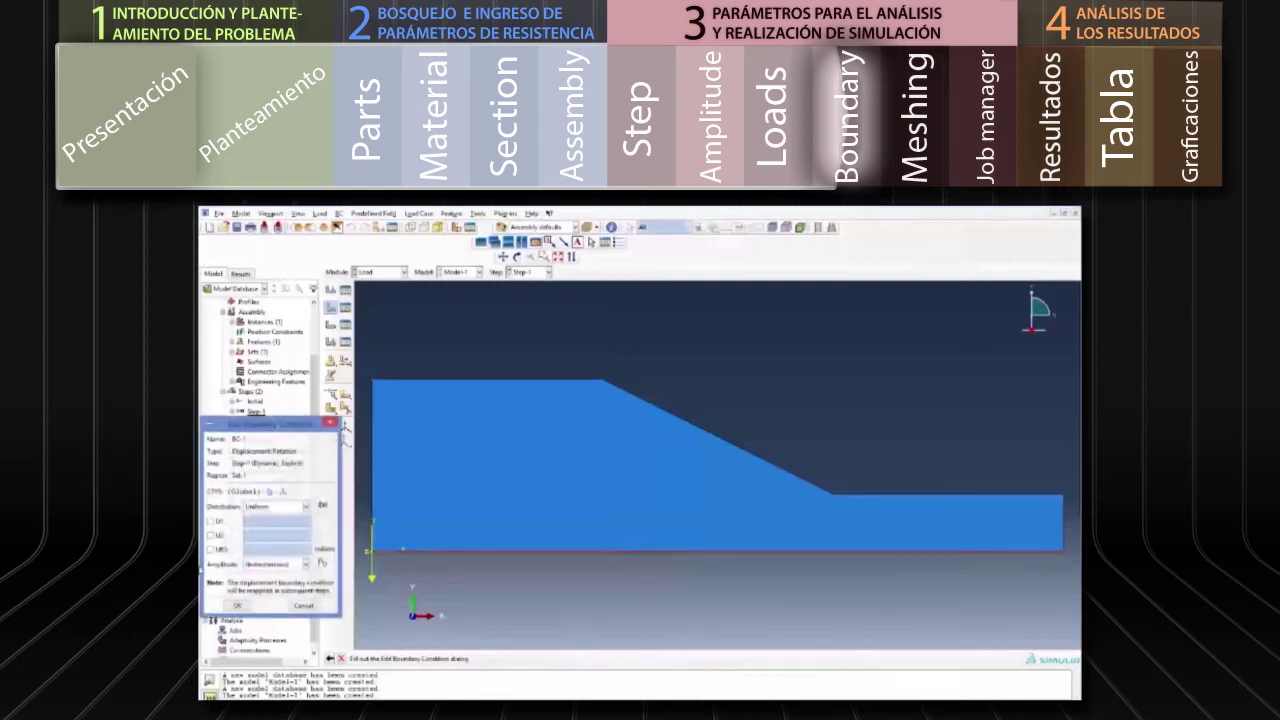
left_click(211, 521)
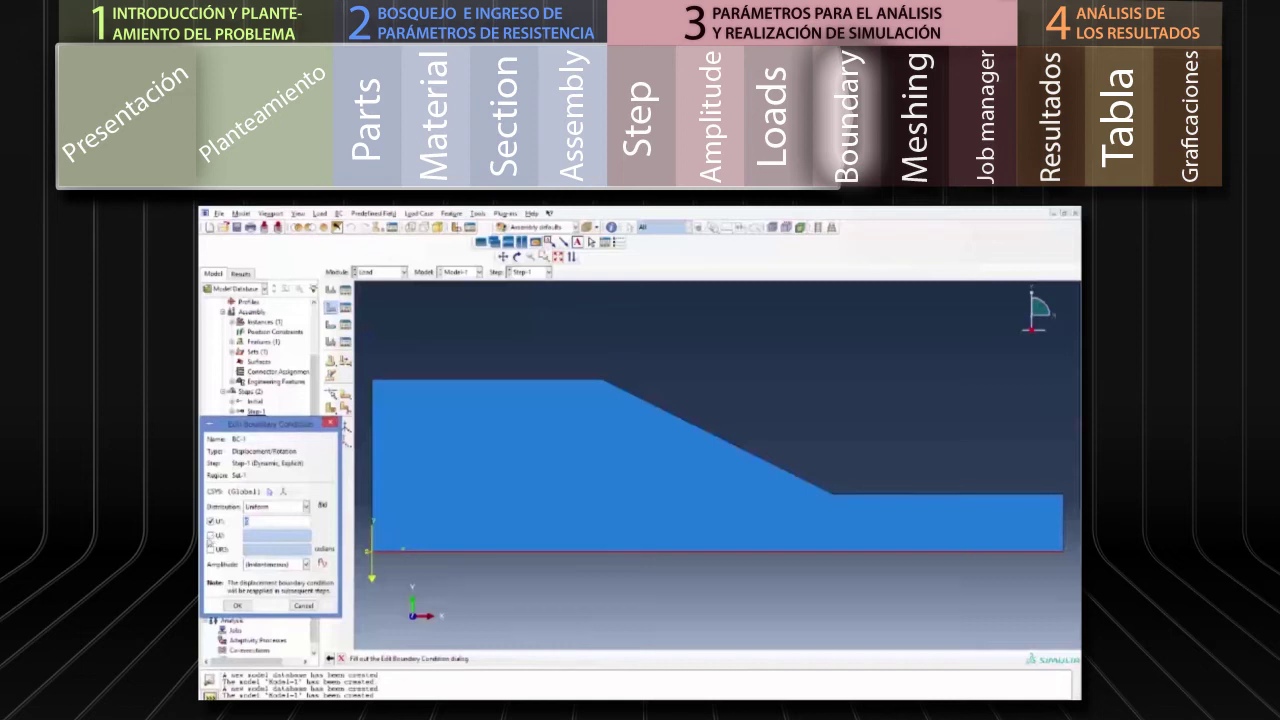
left_click(211, 536)
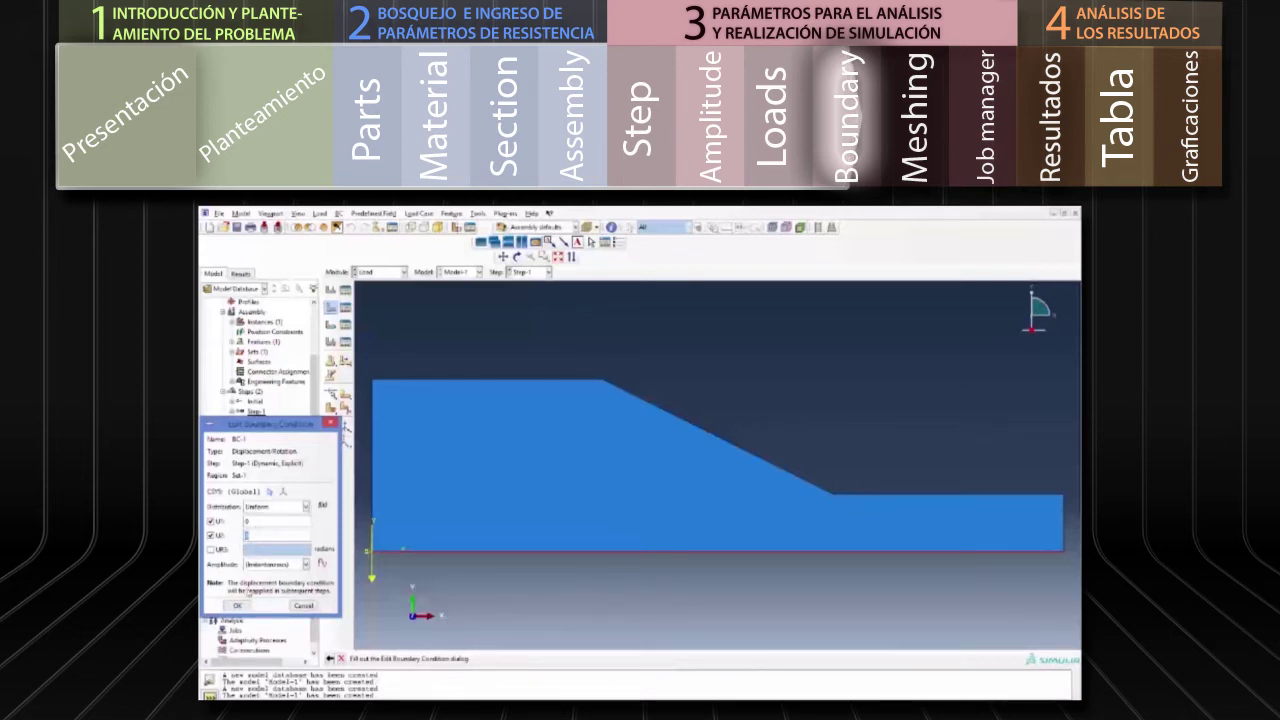
left_click(238, 606)
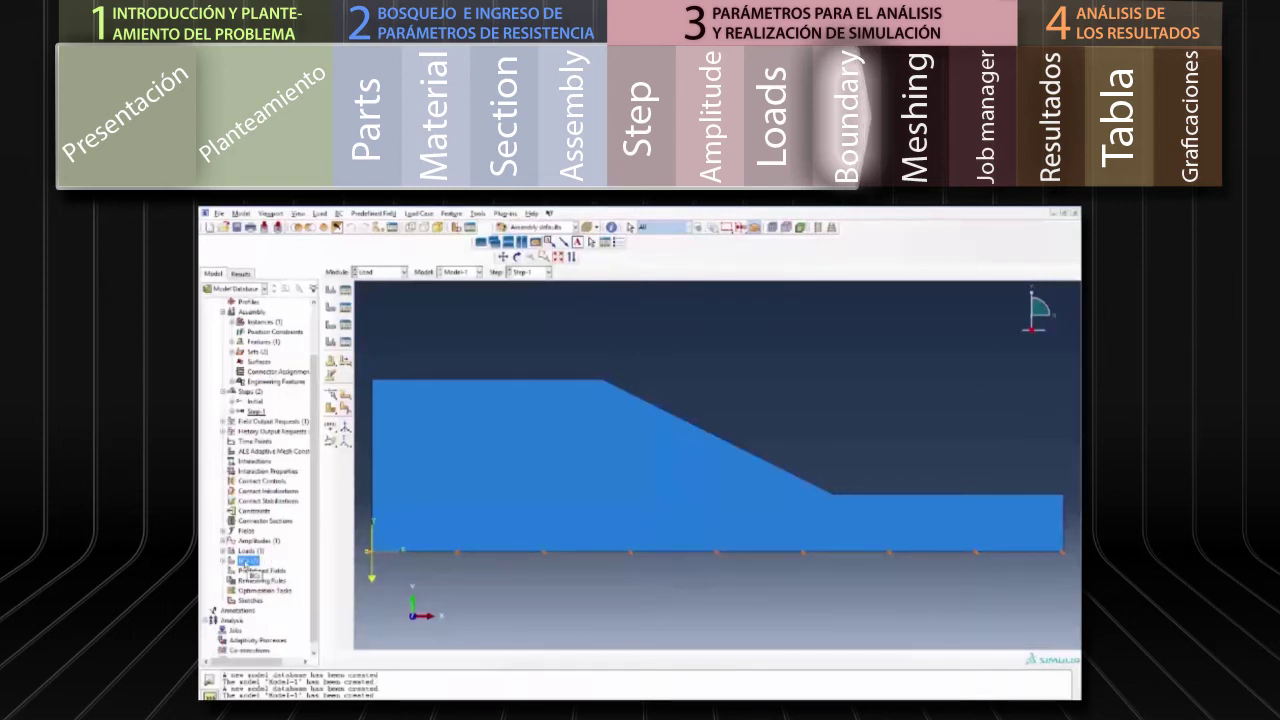
- Create BC-2 restraining U1 on both the left and right slope edges
double_click(246, 562)
left_click_drag(294, 441, 476, 404)
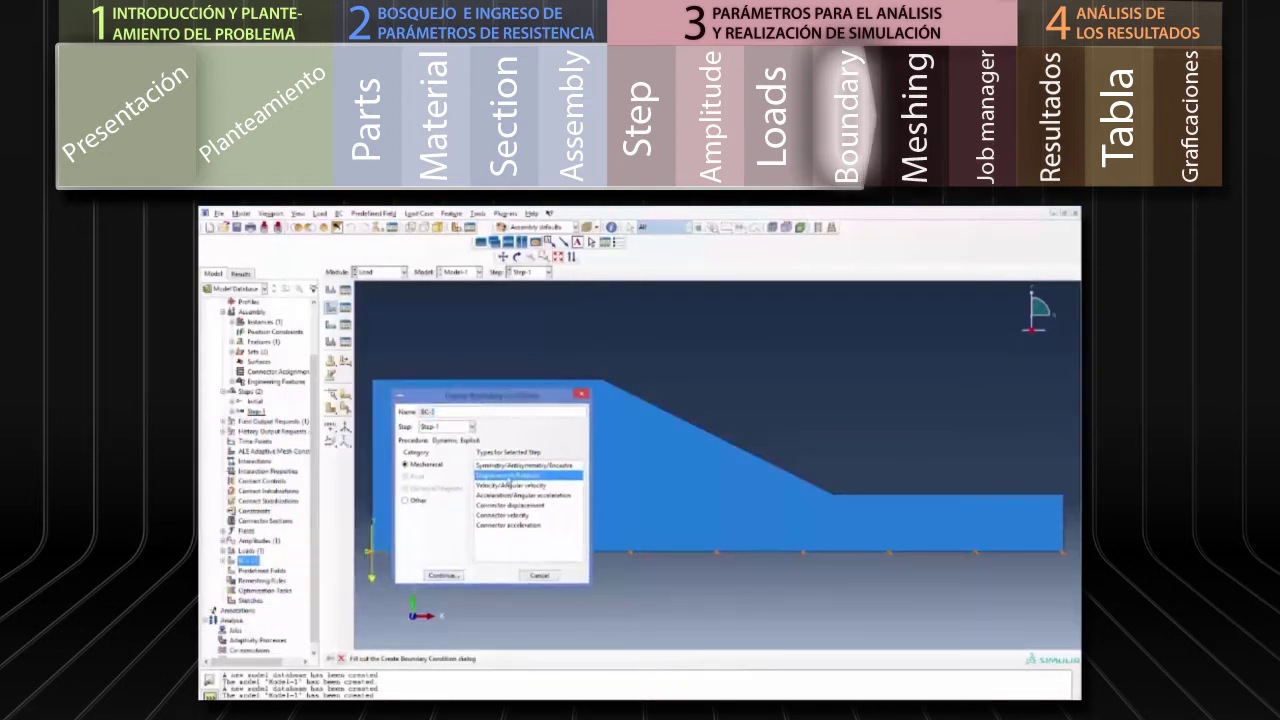
left_click(443, 576)
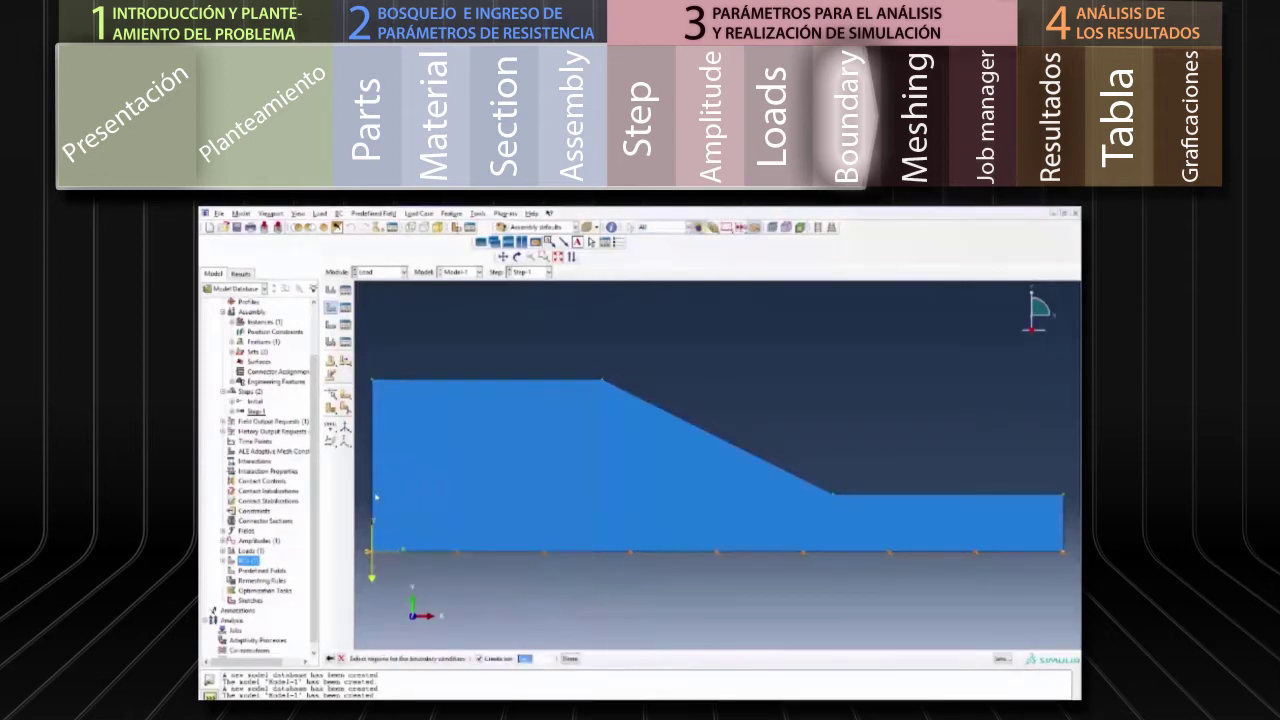
left_click(375, 495)
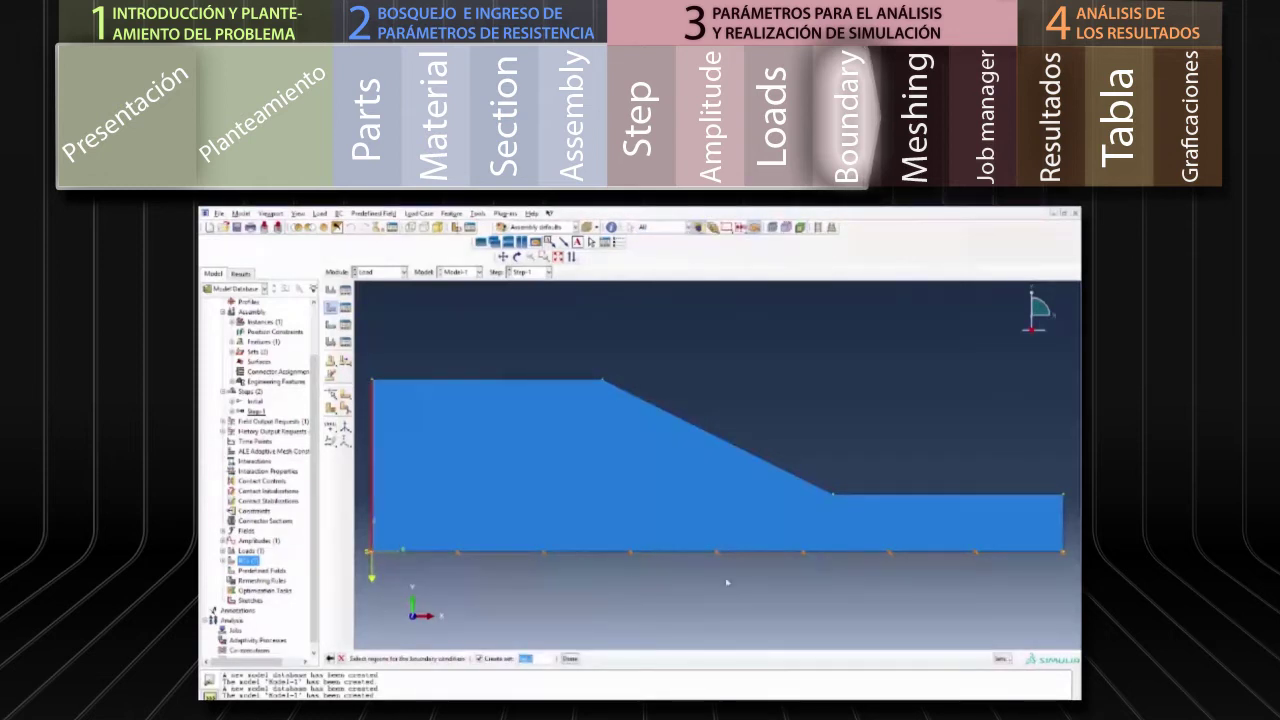
left_click(1064, 516, "shift")
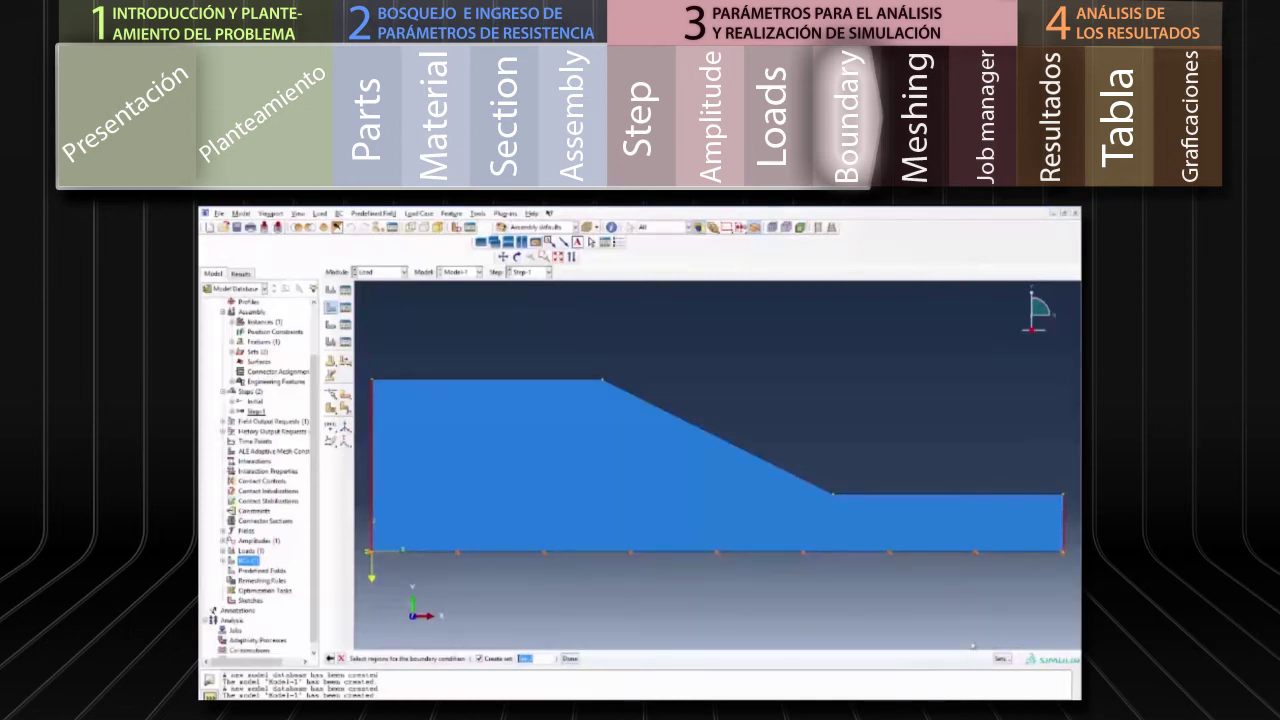
left_click(569, 658)
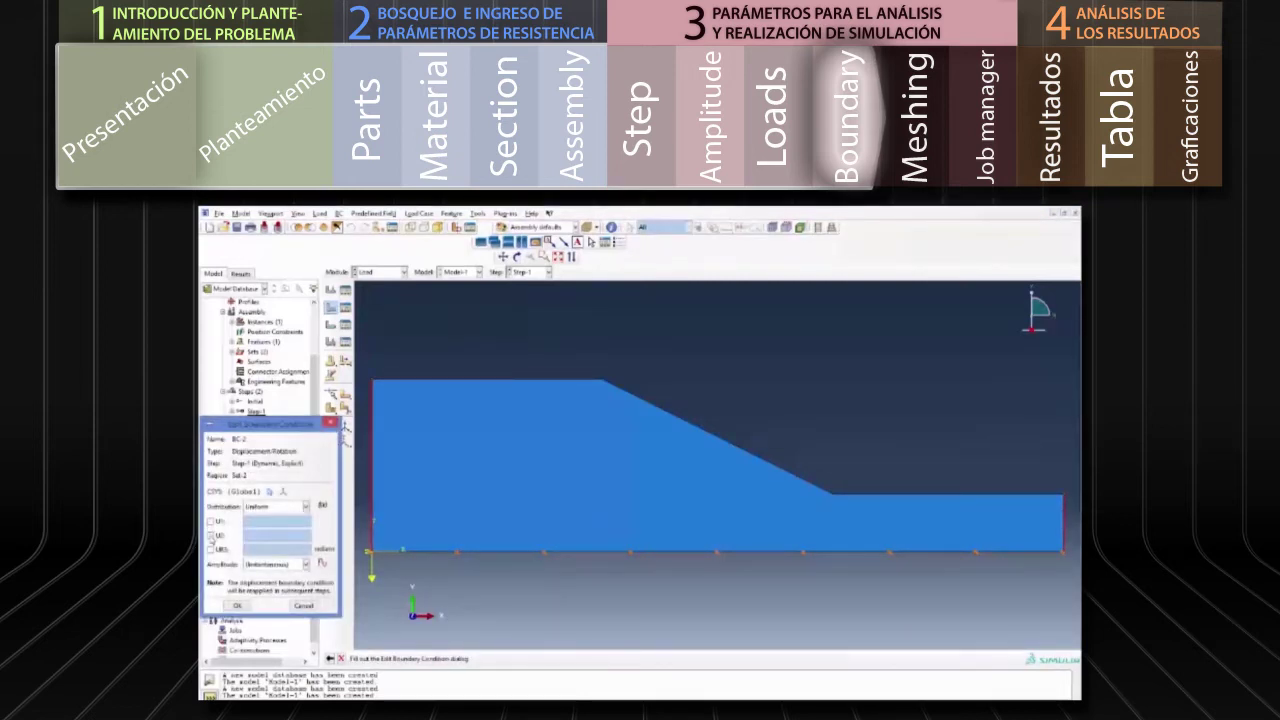
left_click(210, 521)
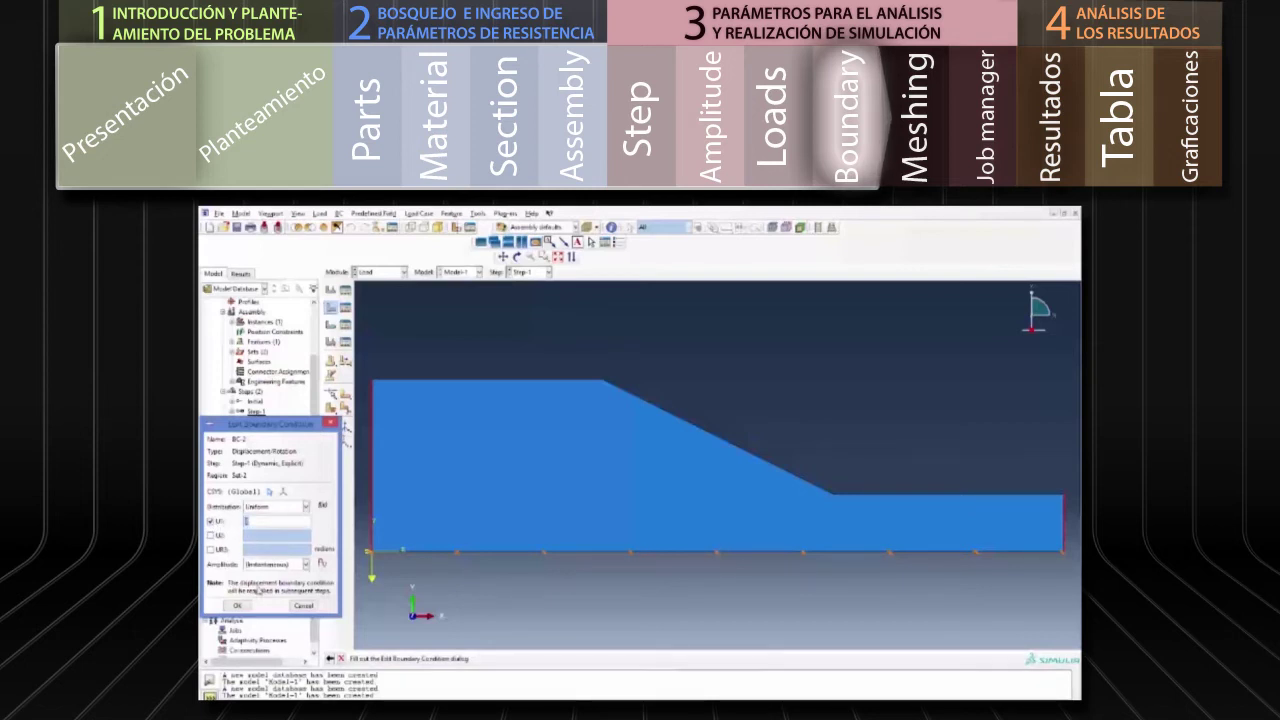
left_click(237, 605)
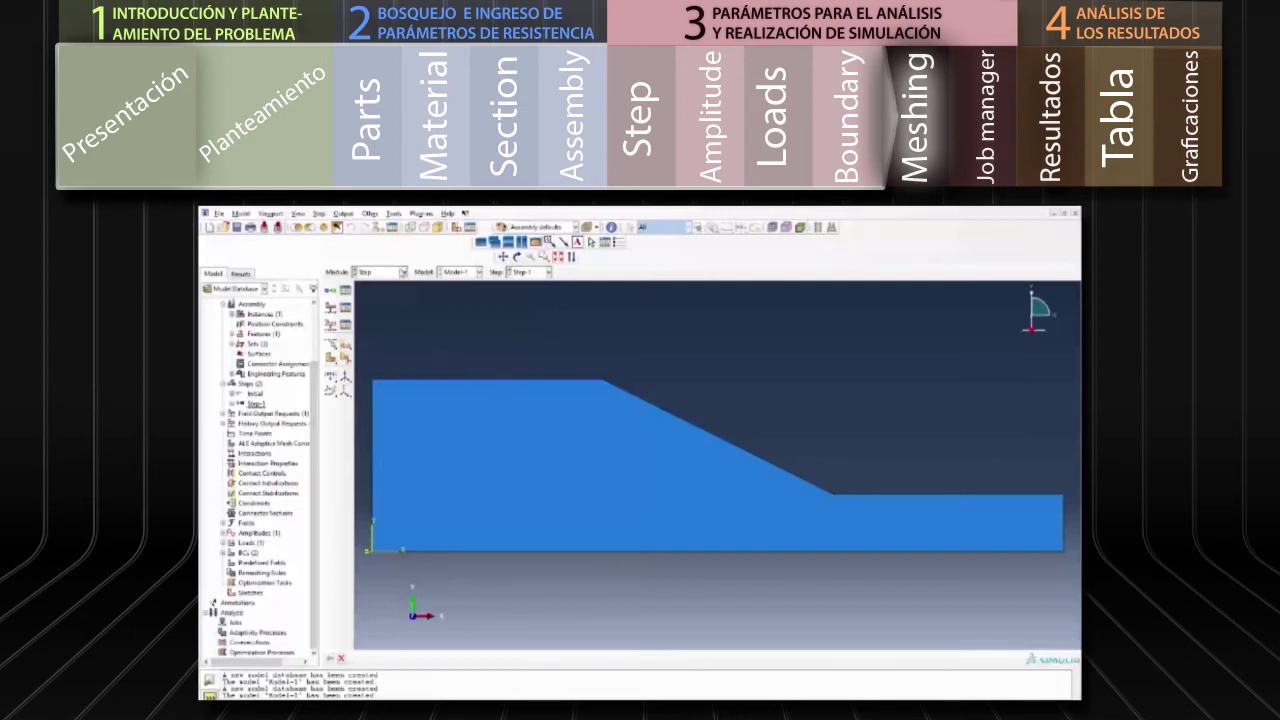
- Switch to the Mesh module and set the mesh controls to Tri element shape
left_click(404, 272)
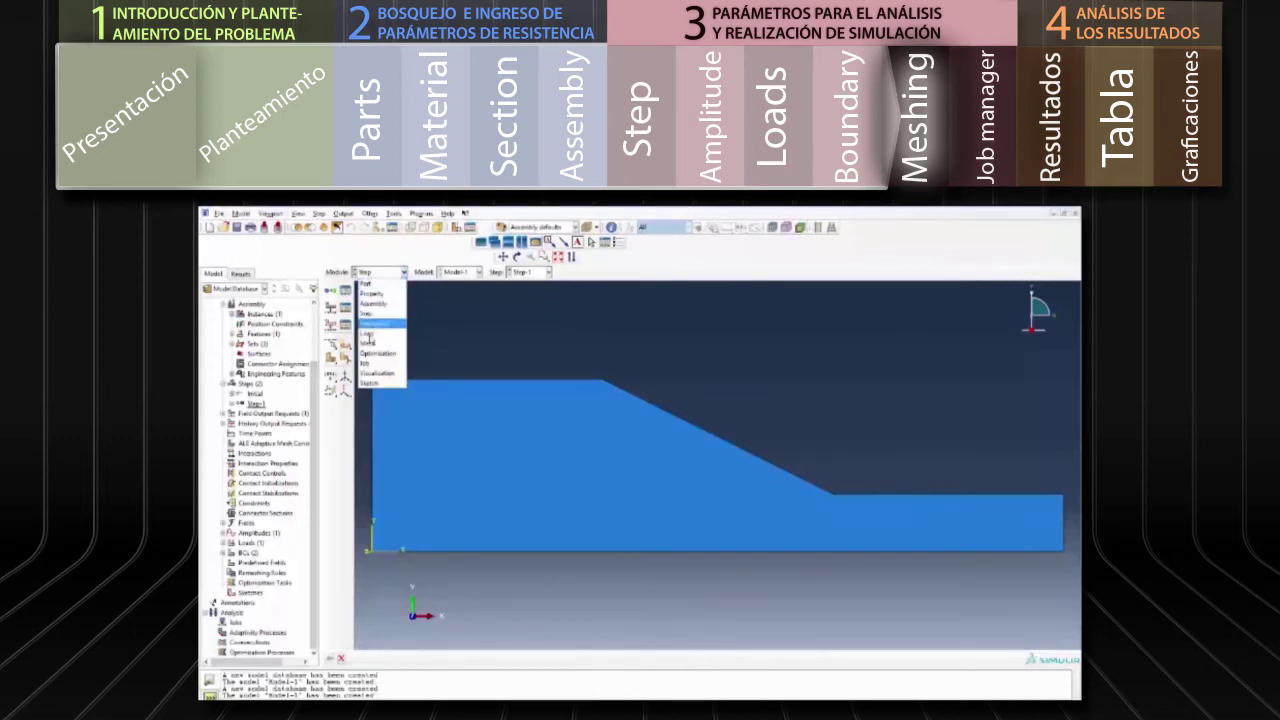
left_click(367, 344)
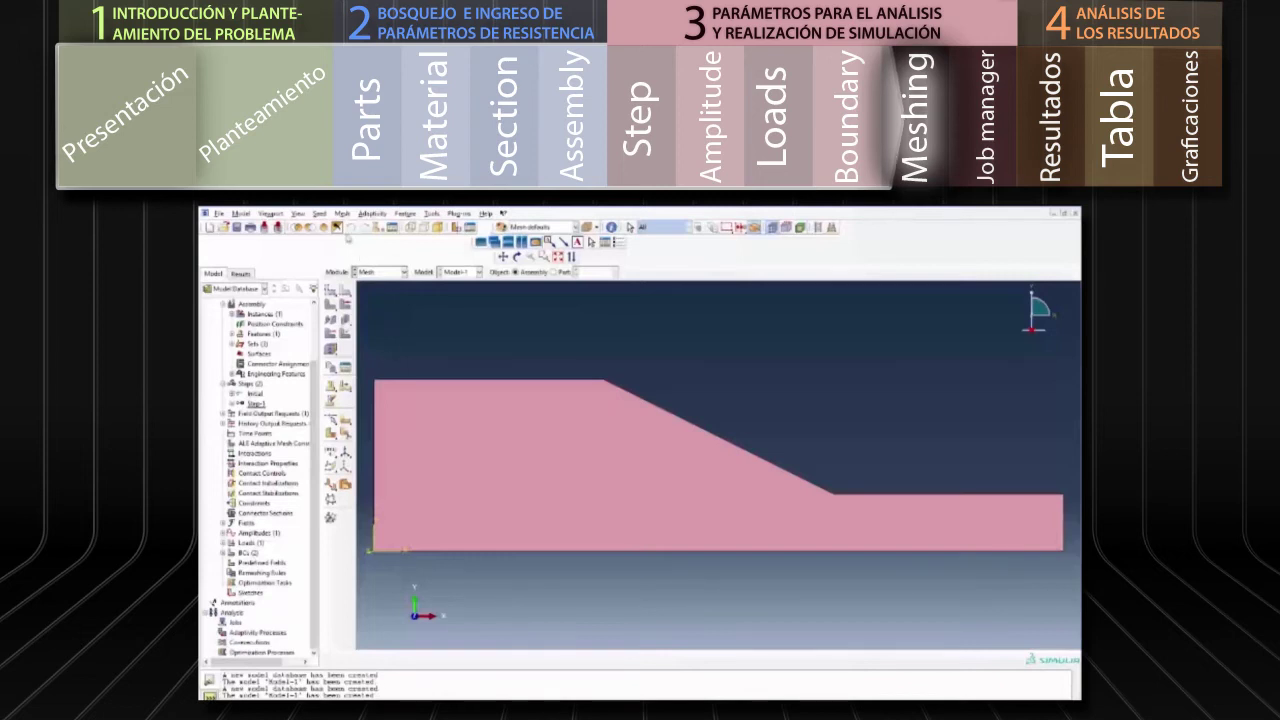
left_click(342, 214)
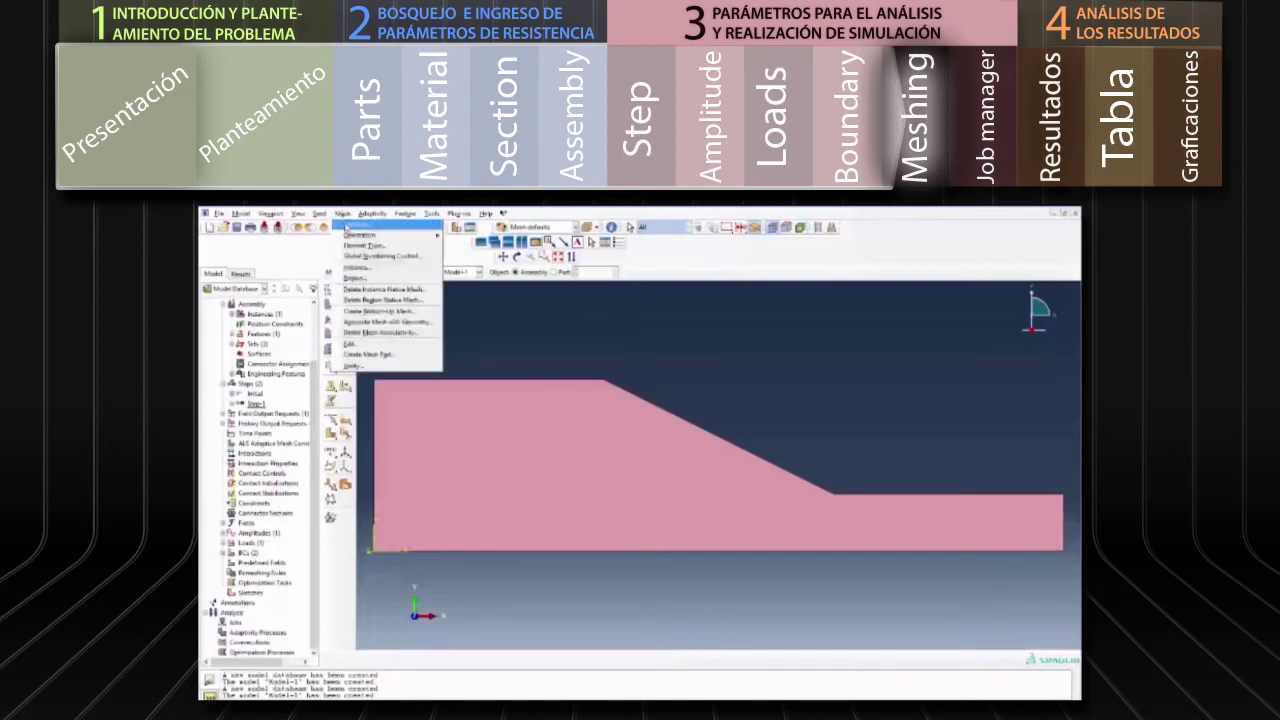
left_click(352, 224)
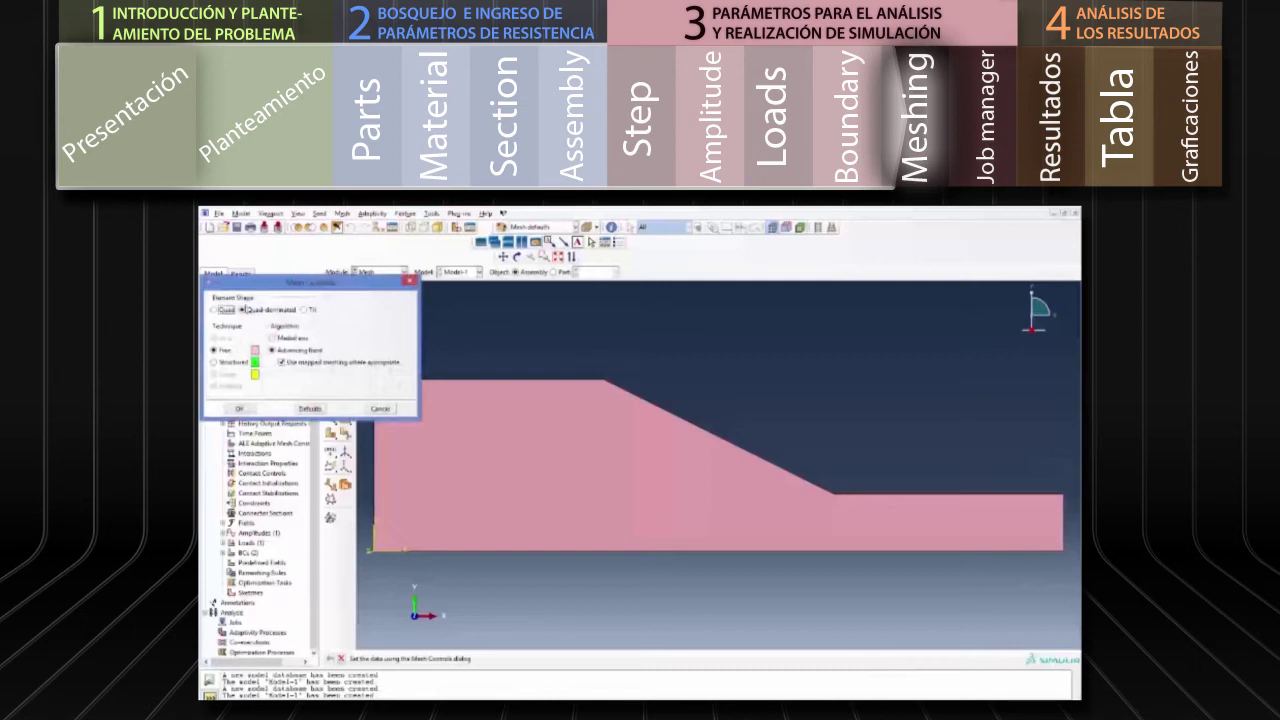
left_click(302, 310)
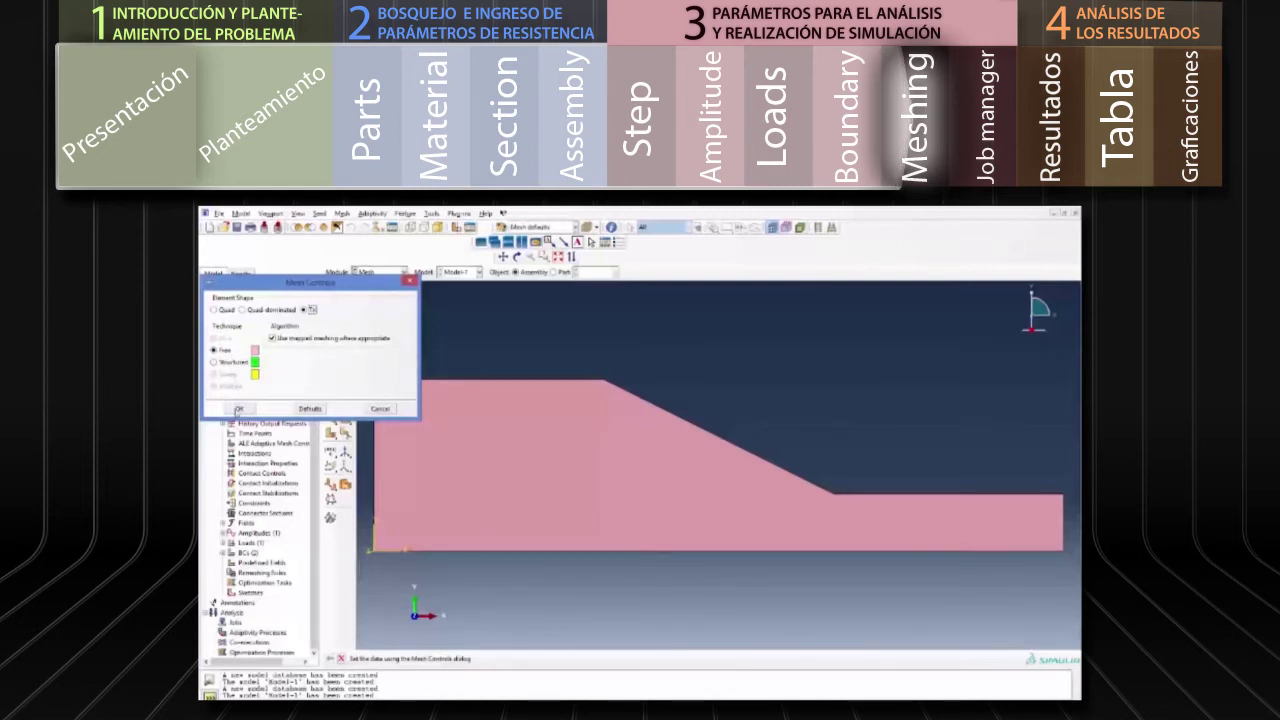
left_click(239, 410)
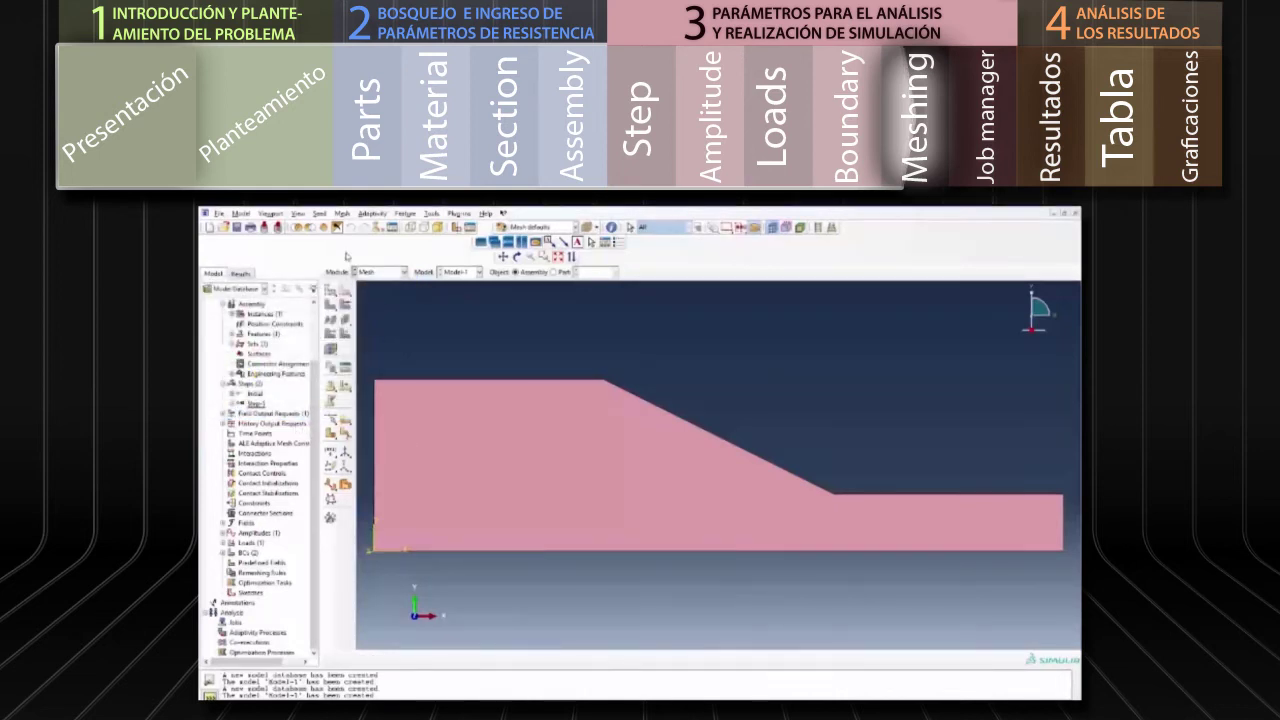
left_click(342, 213)
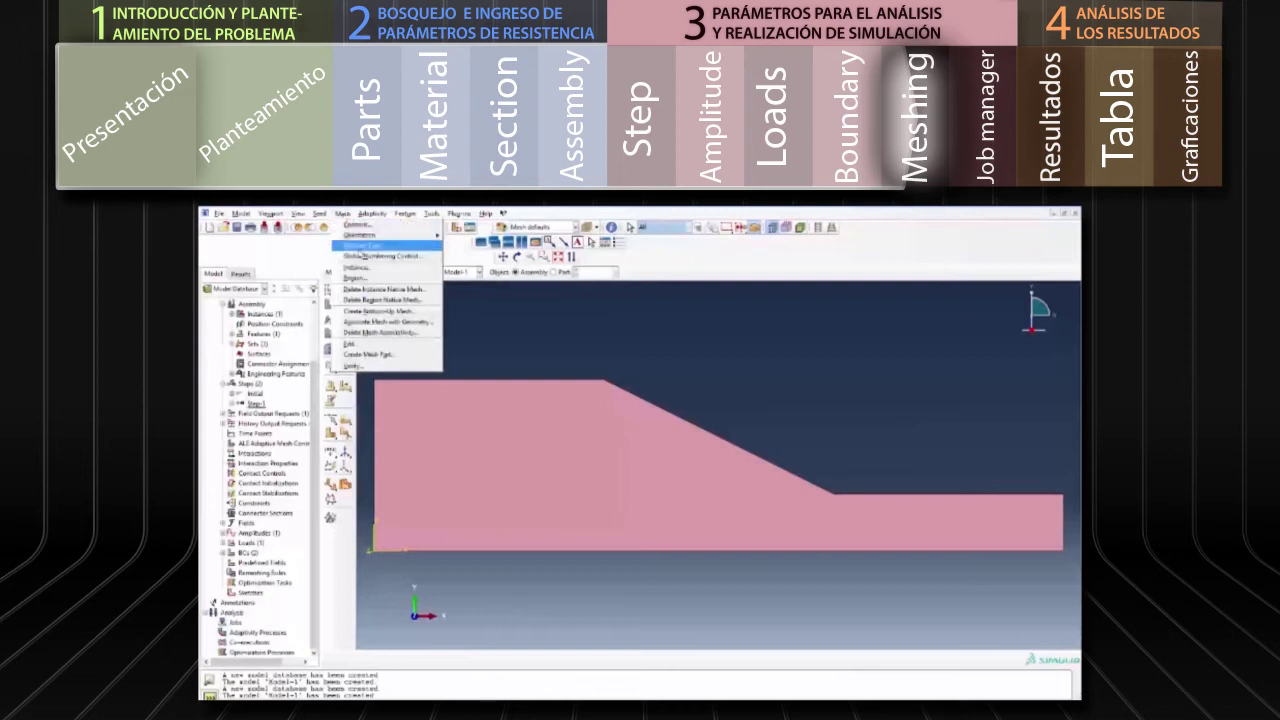
- Assign the slope part the CPE3 element type from the Explicit library, Plane Strain family
left_click(364, 245)
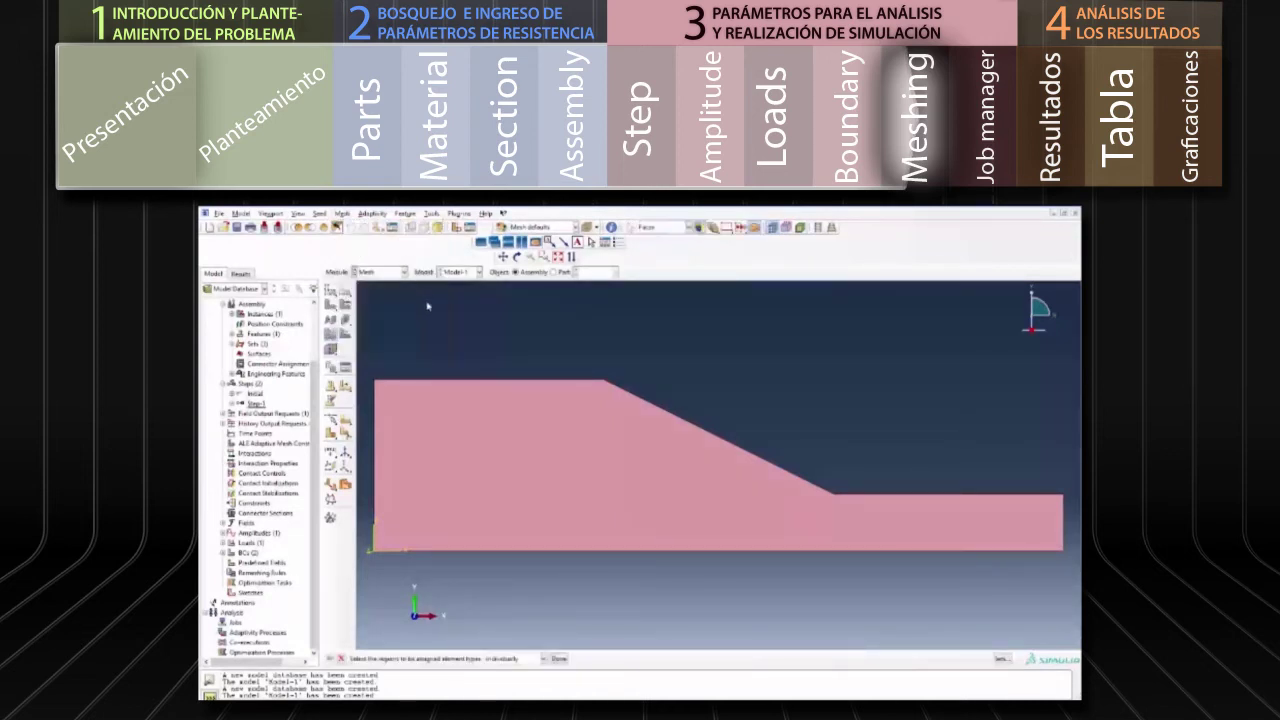
left_click(647, 522)
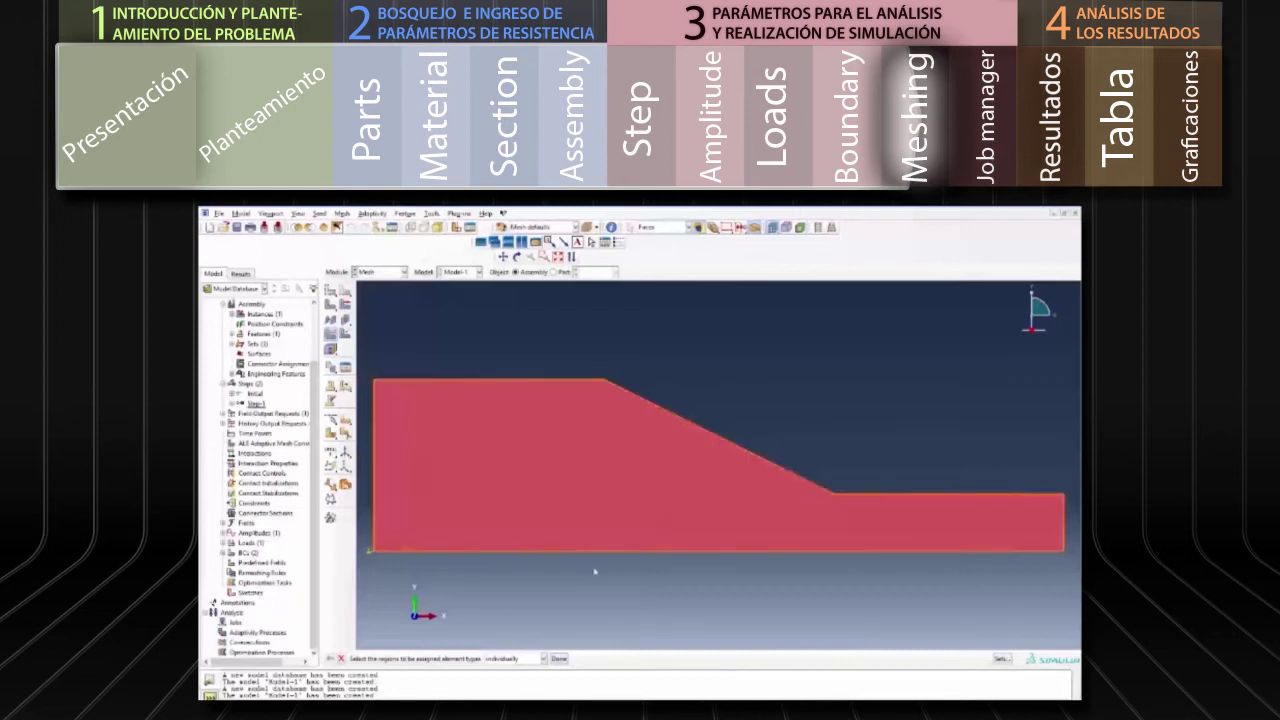
left_click(559, 660)
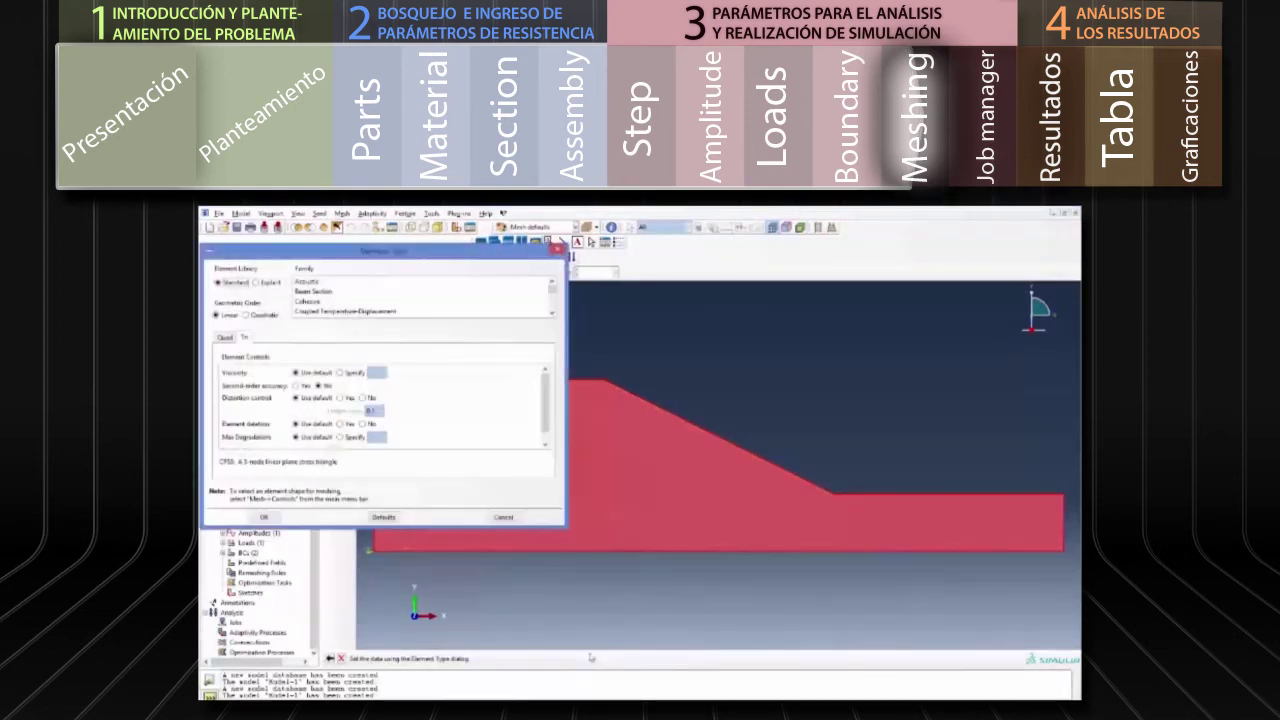
left_click(258, 283)
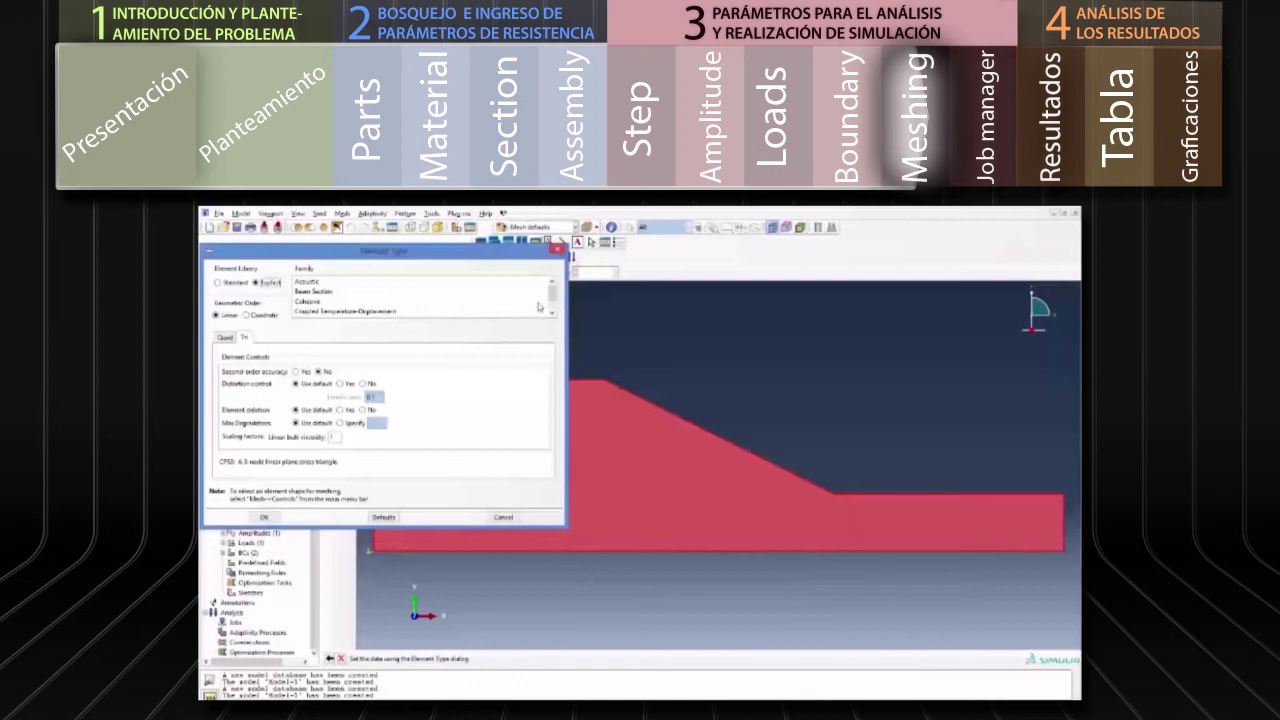
scroll(550, 300, "down", 2)
left_click(389, 312)
left_click(316, 303)
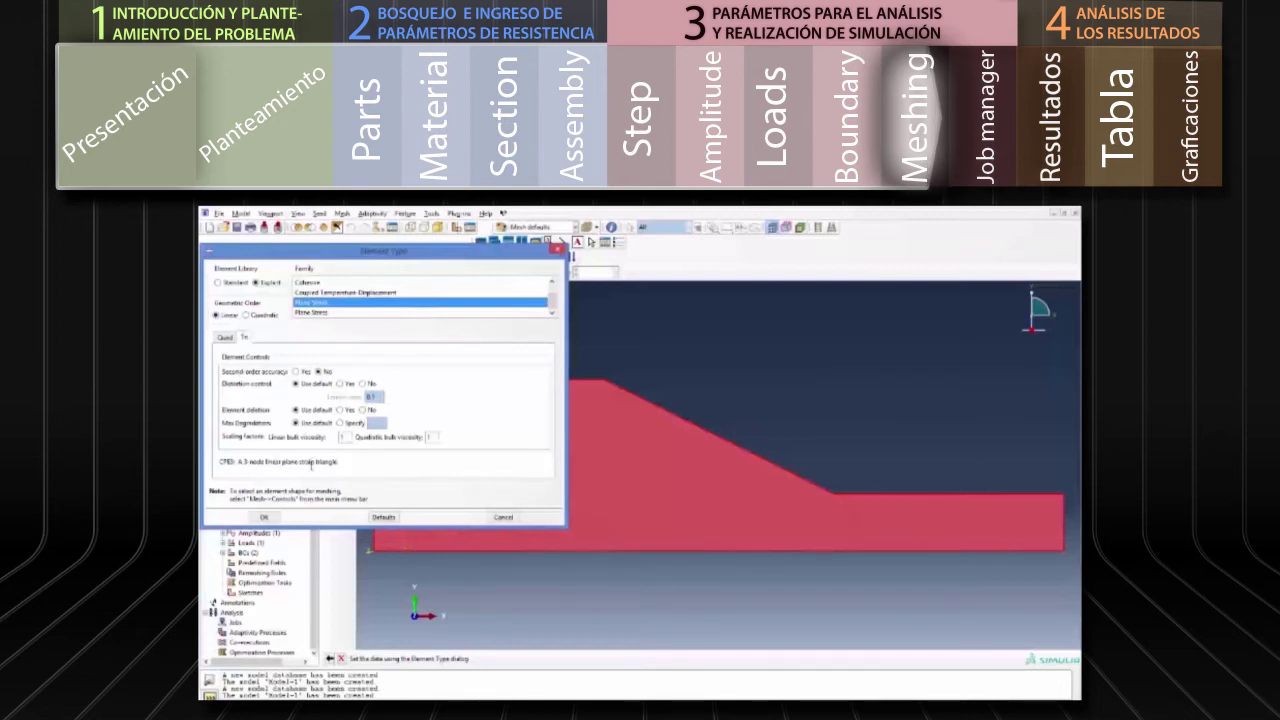
left_click(262, 518)
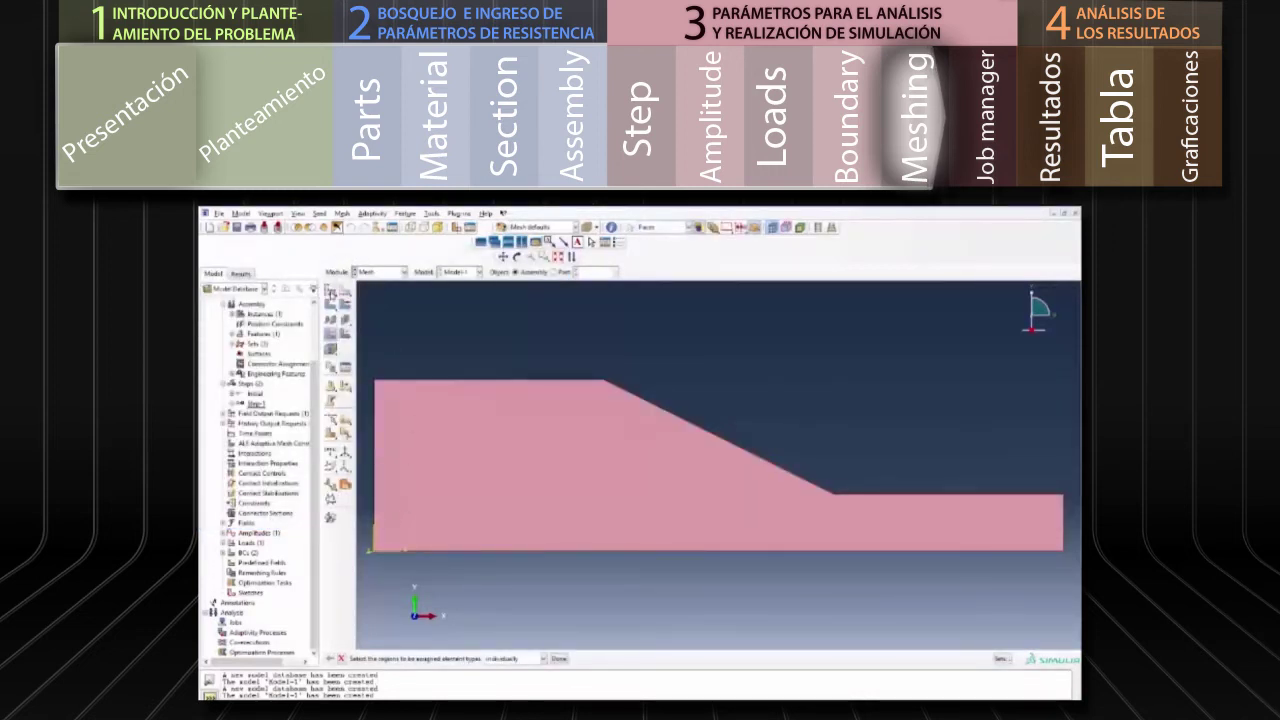
- Seed the slope part with a global approximate size of 4
left_click(332, 291)
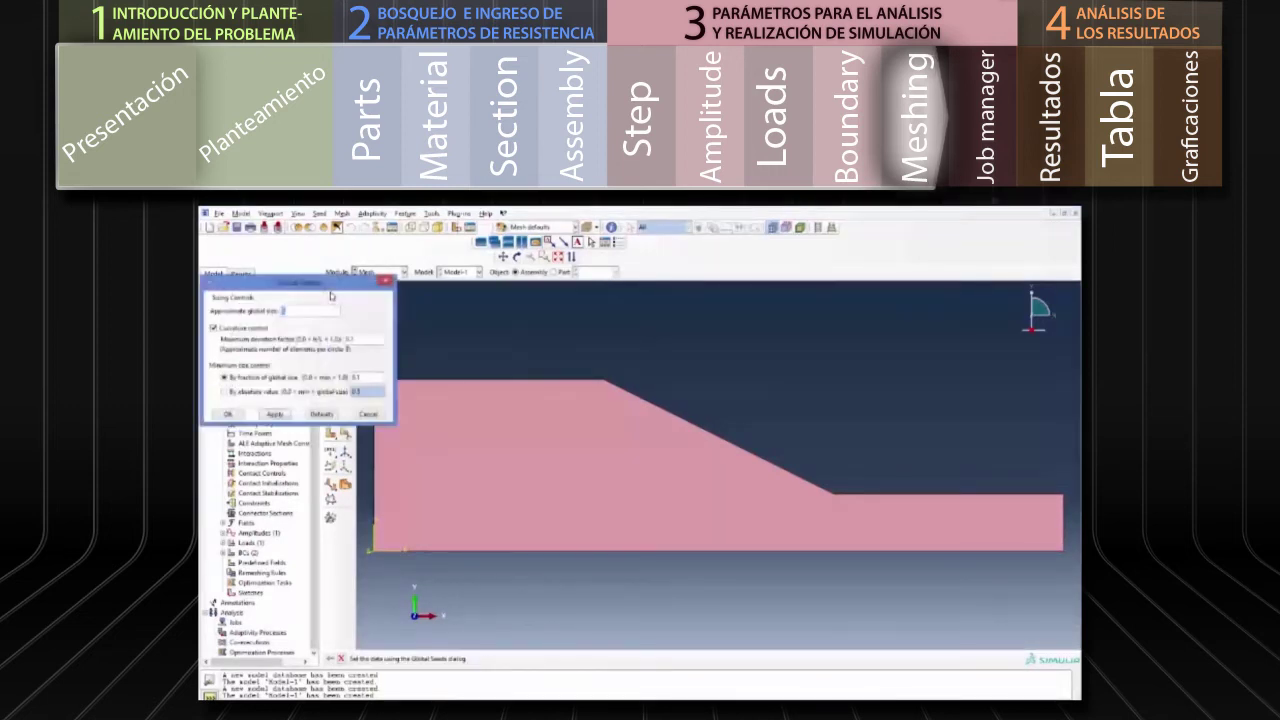
double_click(293, 310)
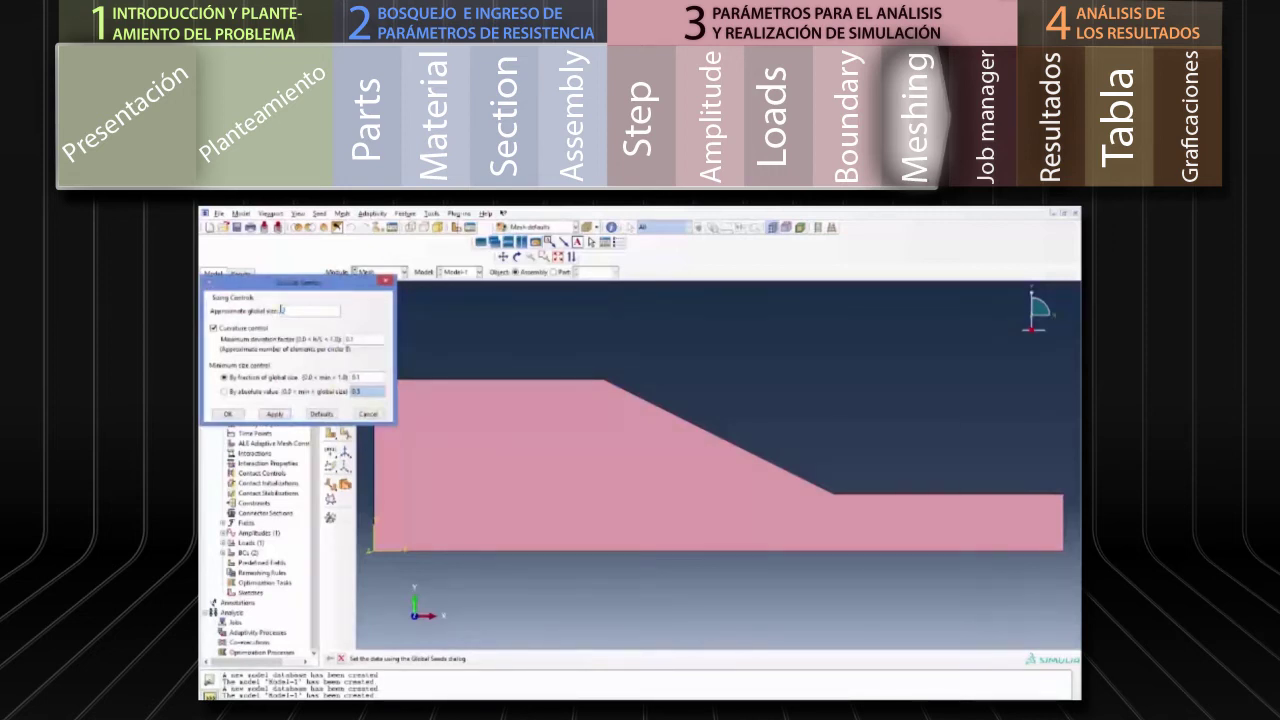
type("4")
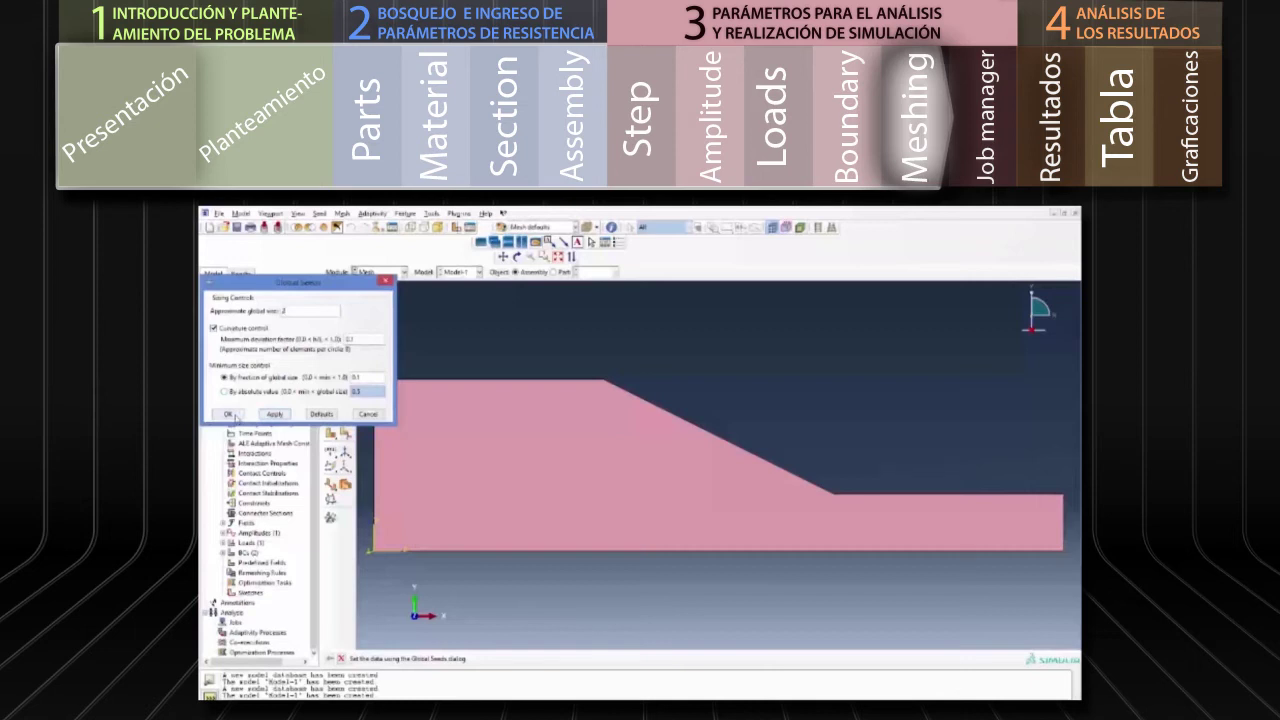
left_click(229, 414)
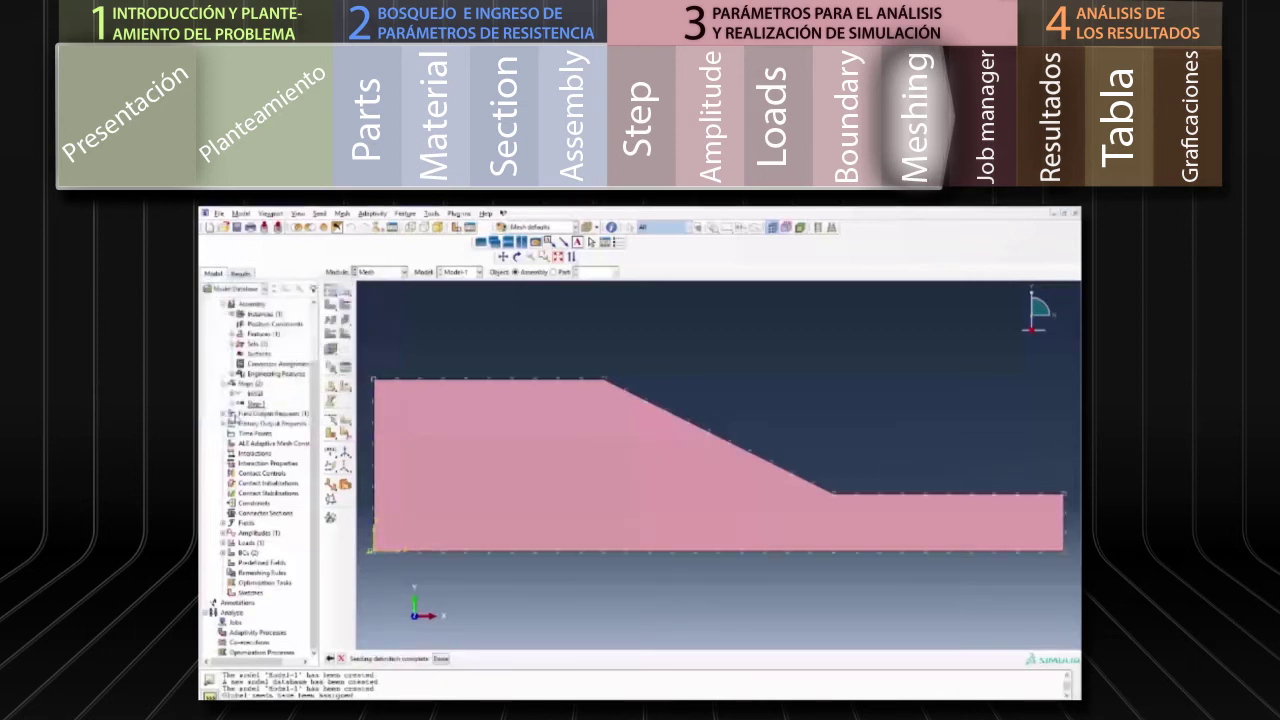
- Mesh the slope part instance, confirming the meshing prompt
left_click(342, 213)
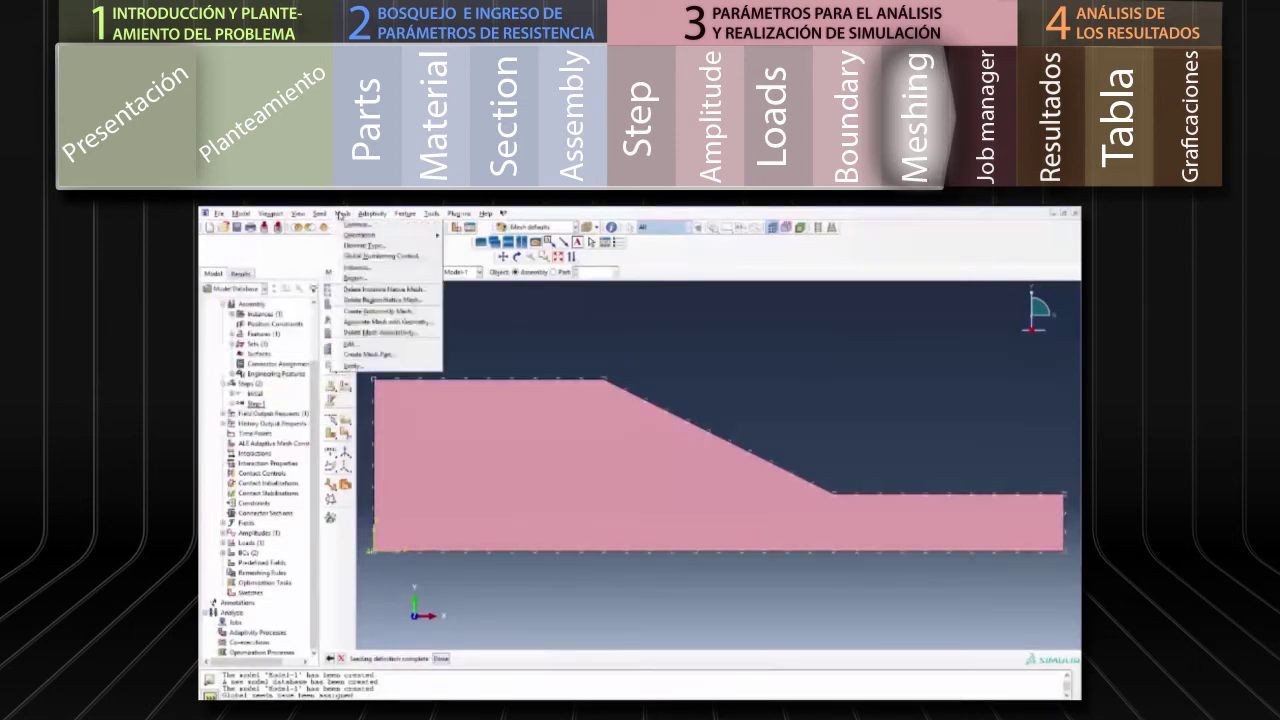
left_click(358, 267)
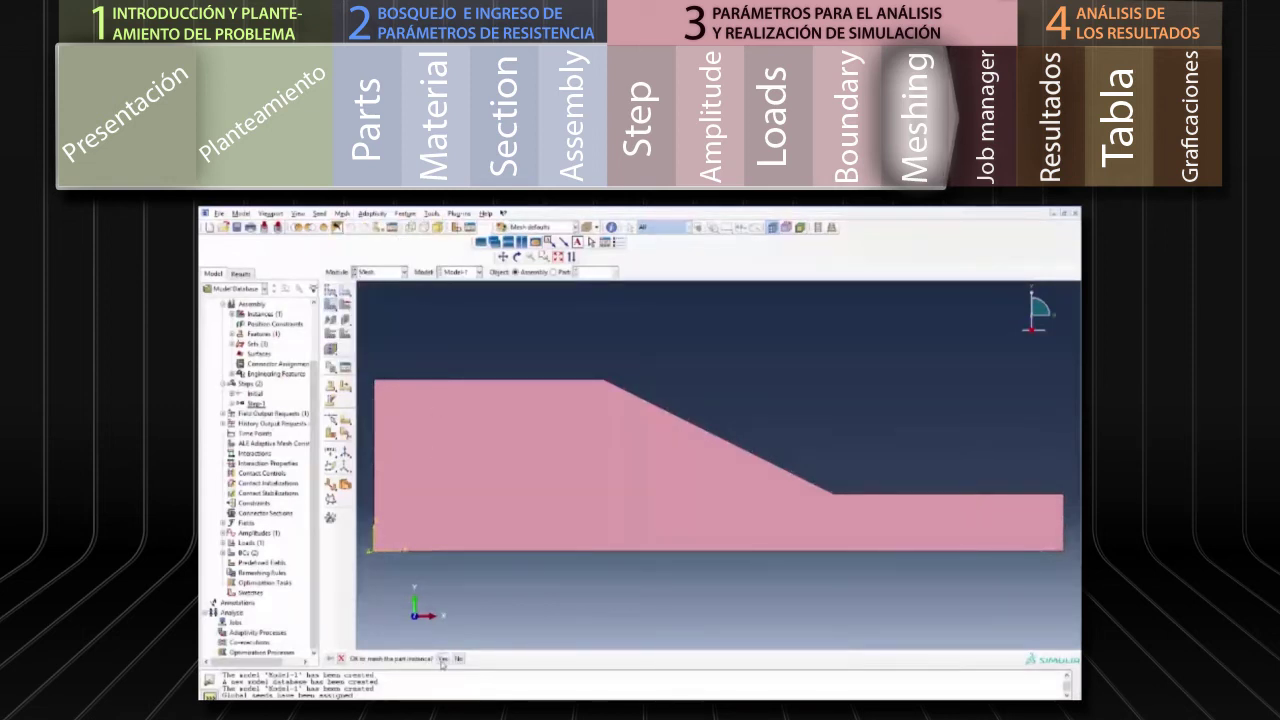
left_click(443, 660)
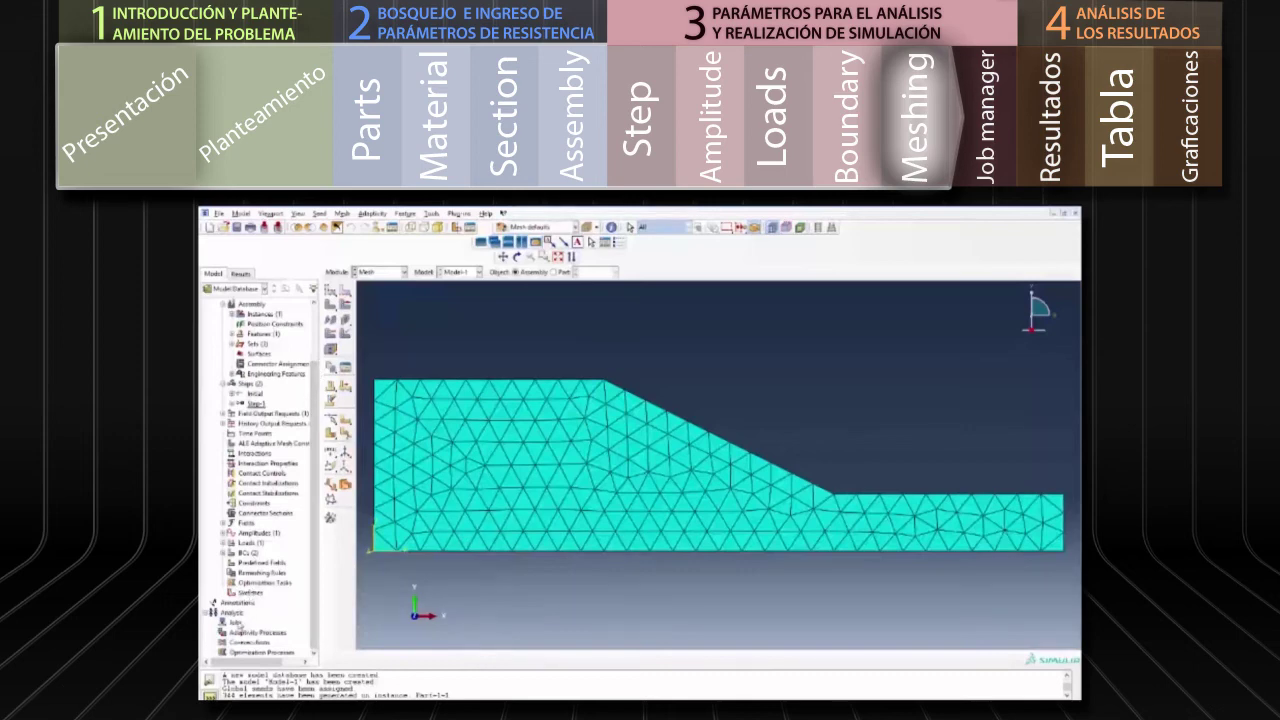
- In the Job module, create Job-1 with default settings and submit it from the Job Manager
left_click(402, 273)
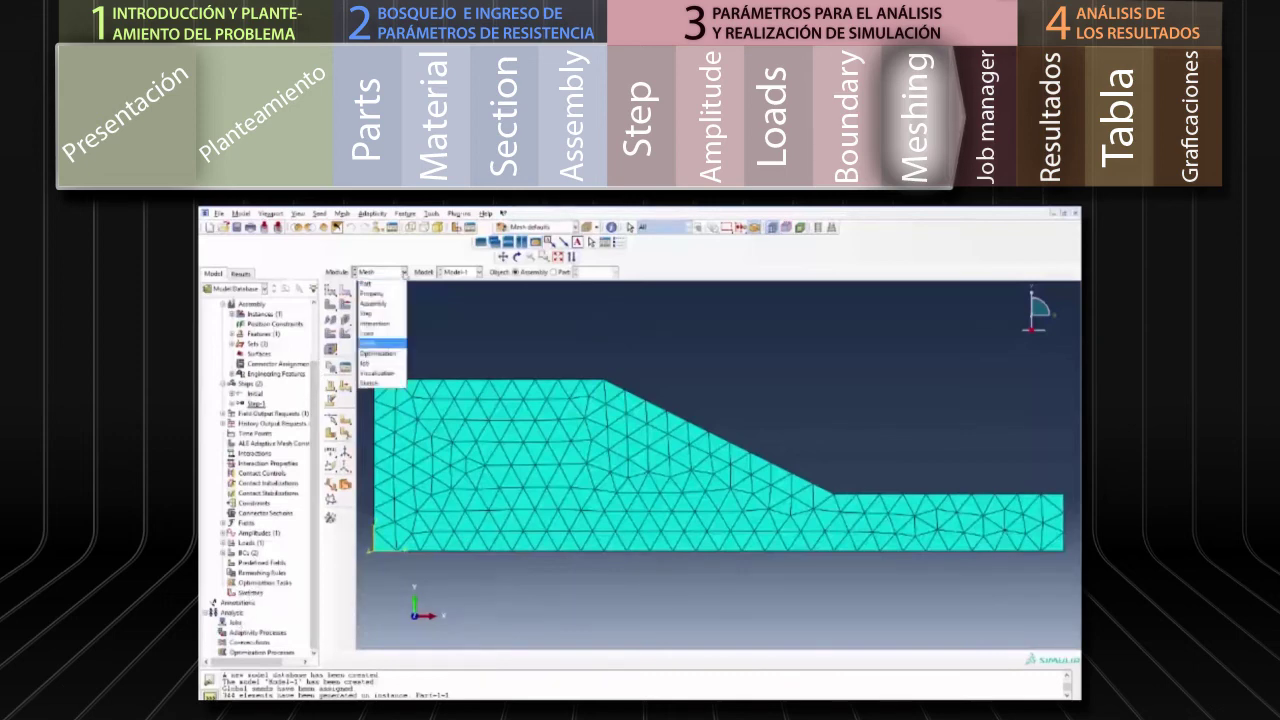
left_click(366, 363)
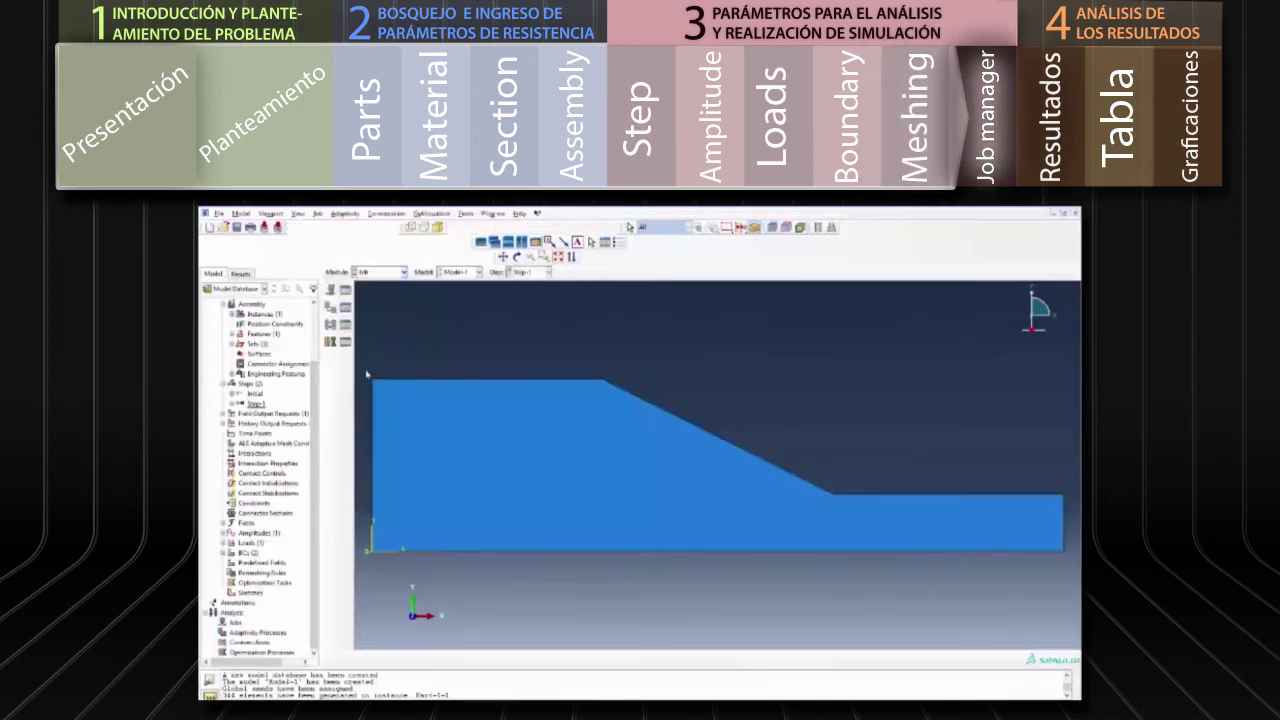
left_click(330, 290)
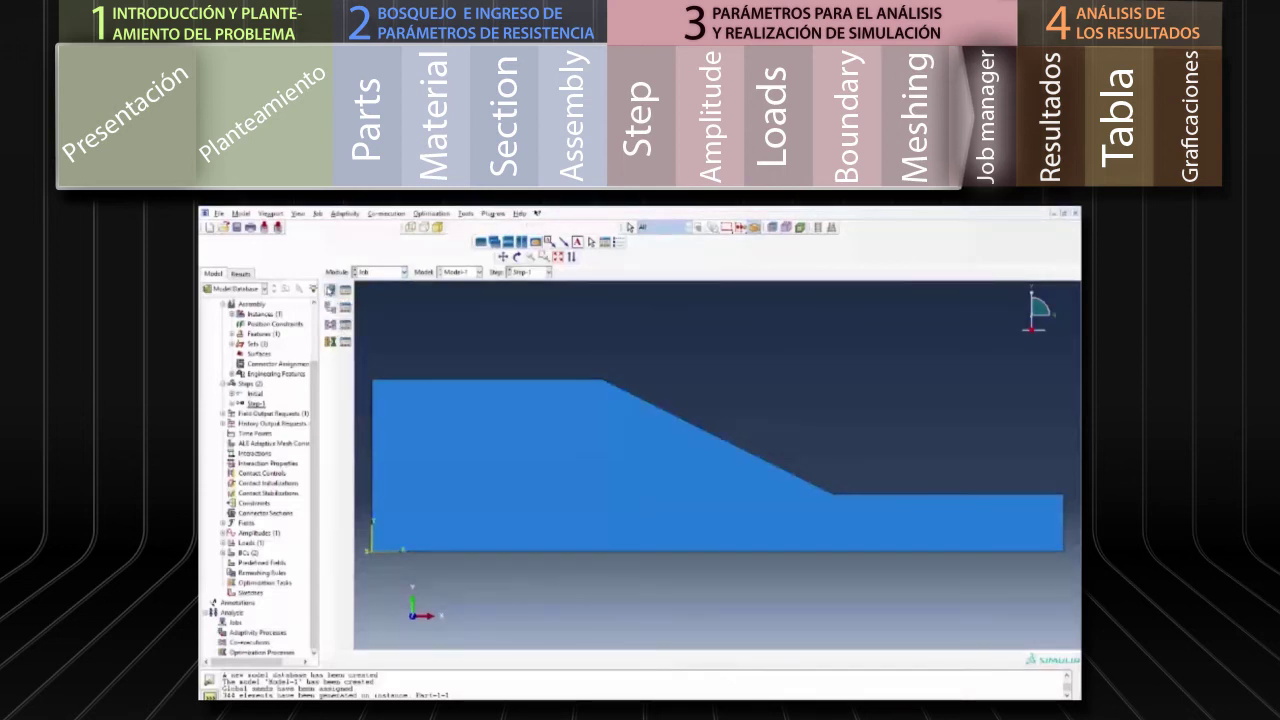
left_click(305, 404)
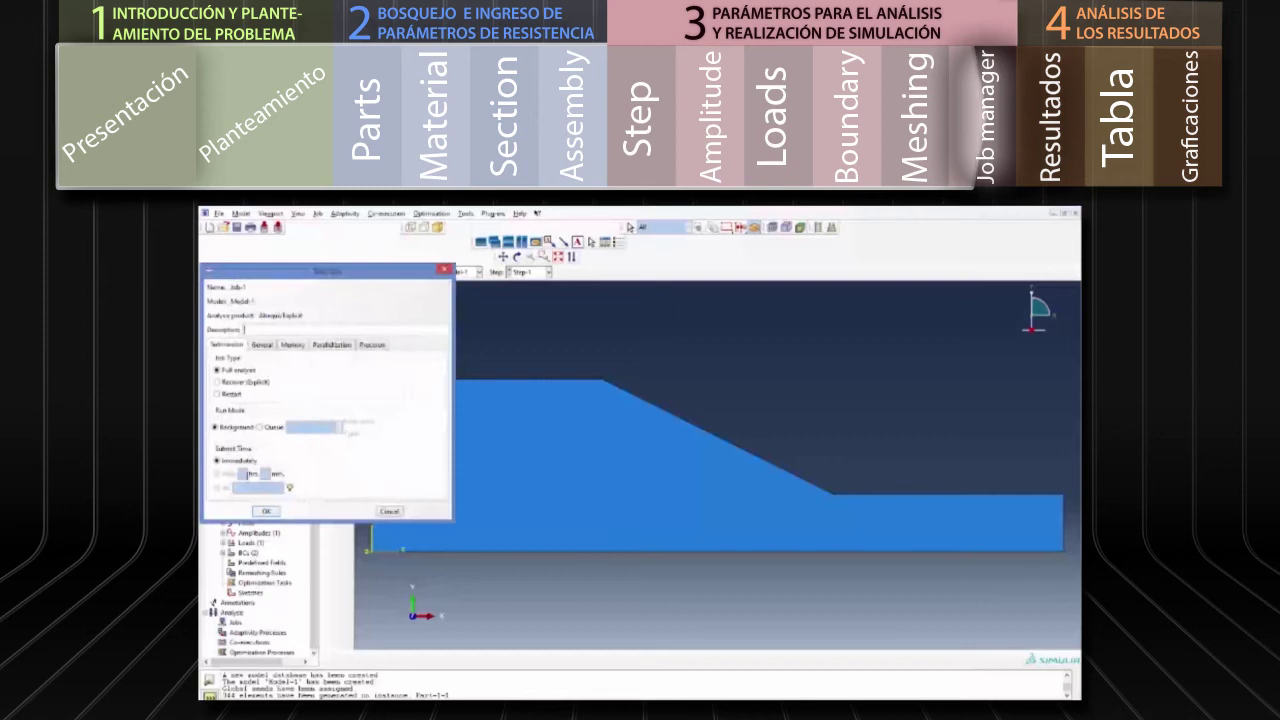
left_click(267, 512)
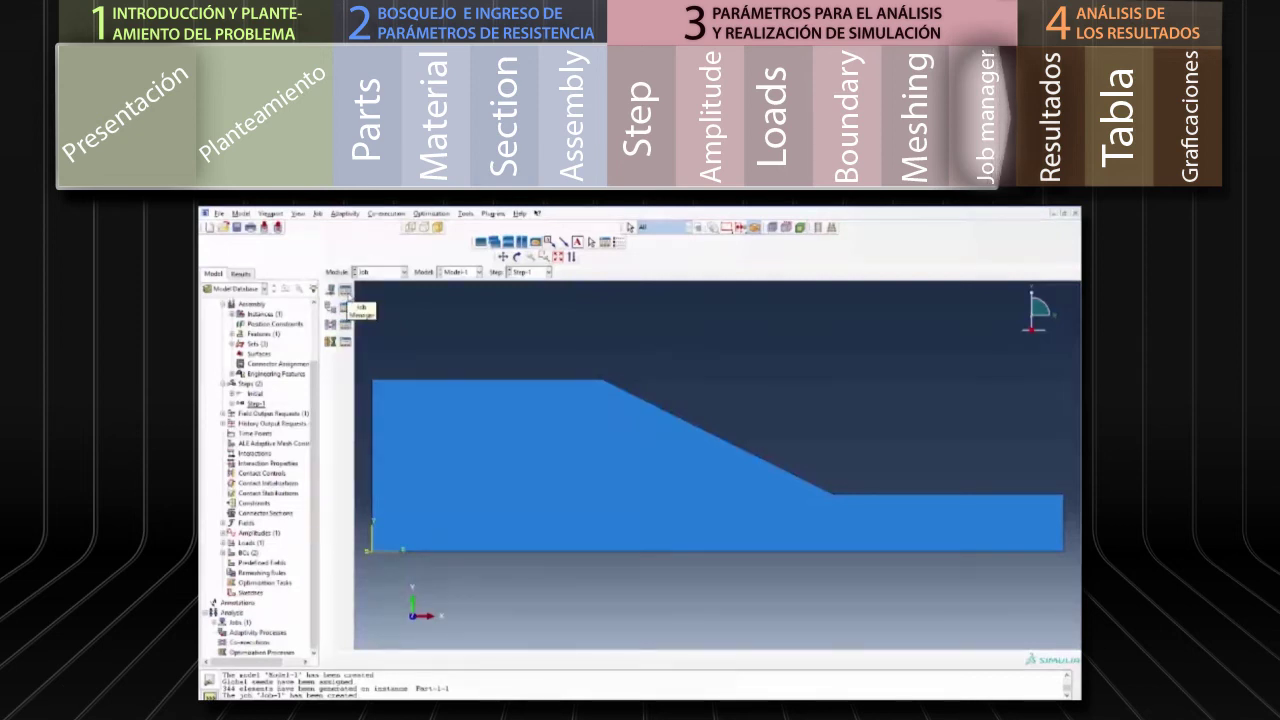
left_click(346, 292)
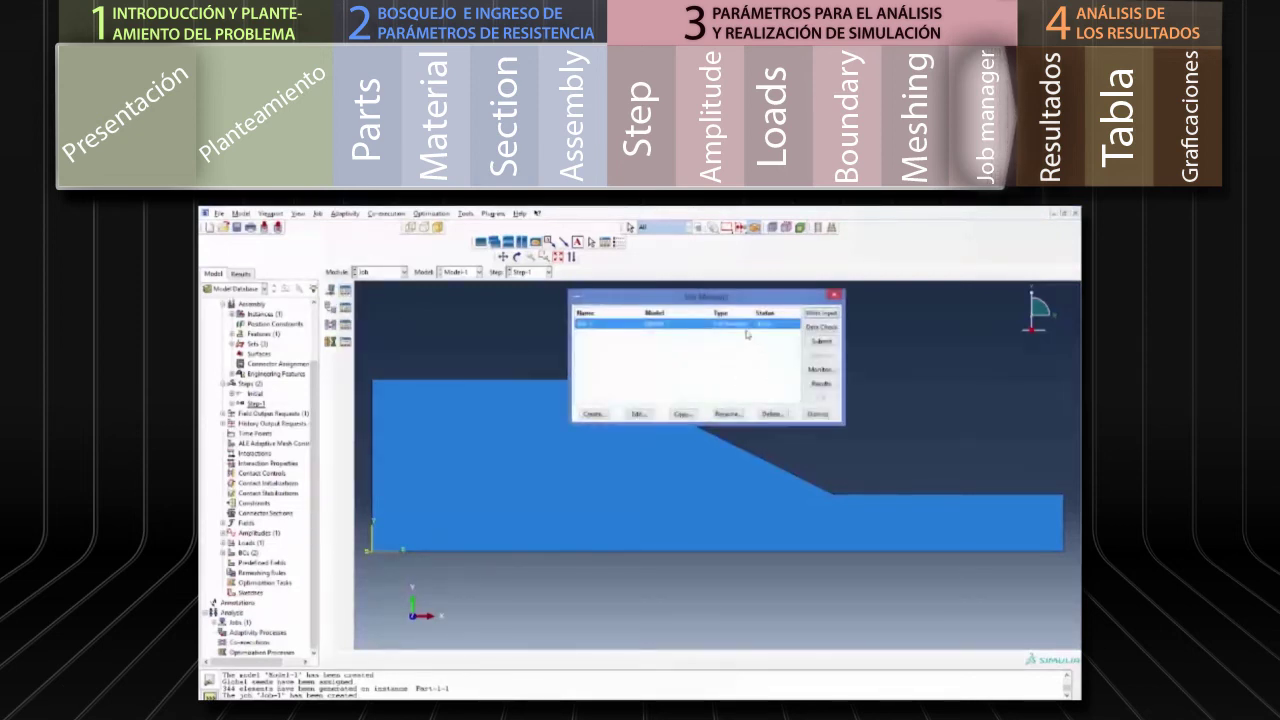
left_click(828, 345)
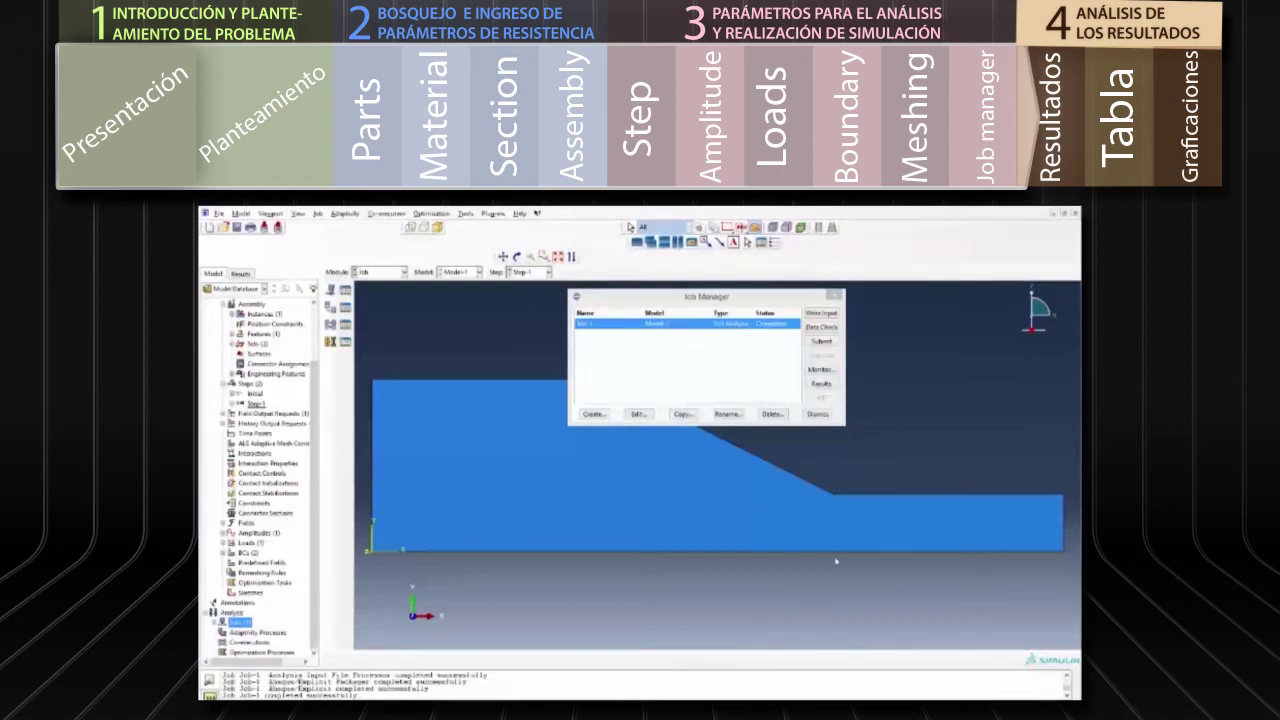
- Open Job-1's results and plot the U displacement magnitude contour
left_click(822, 386)
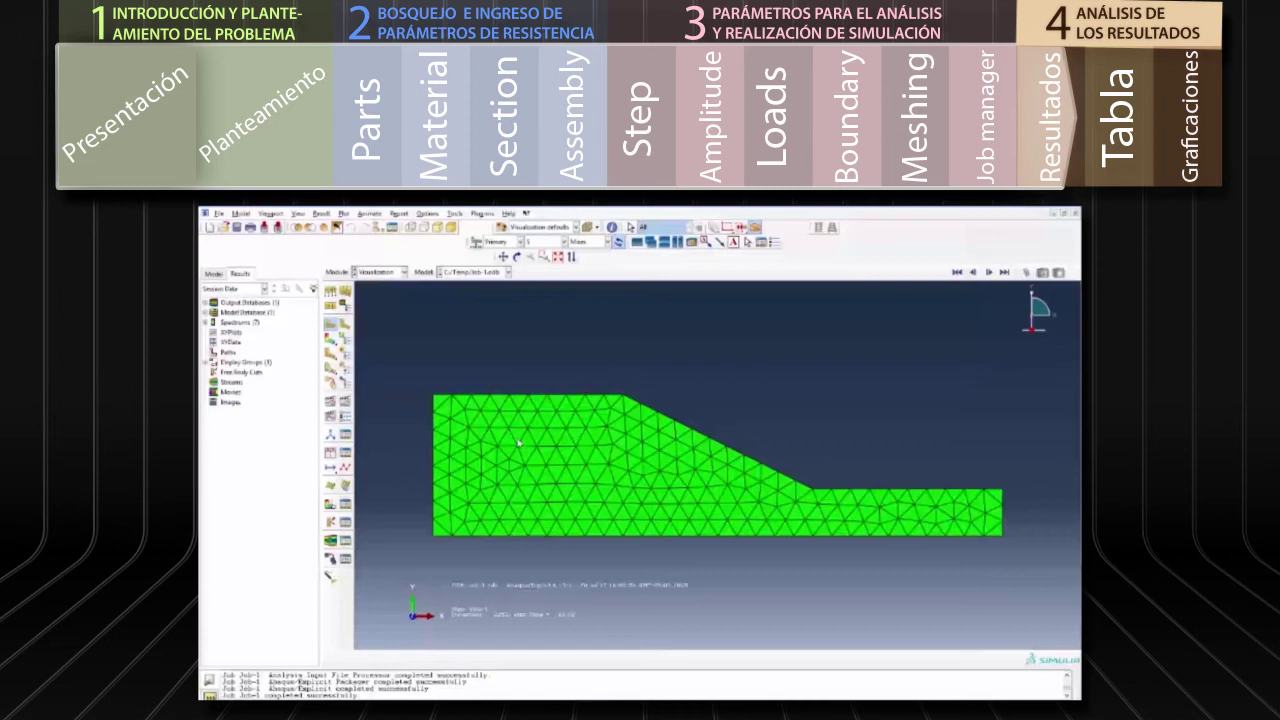
left_click(563, 242)
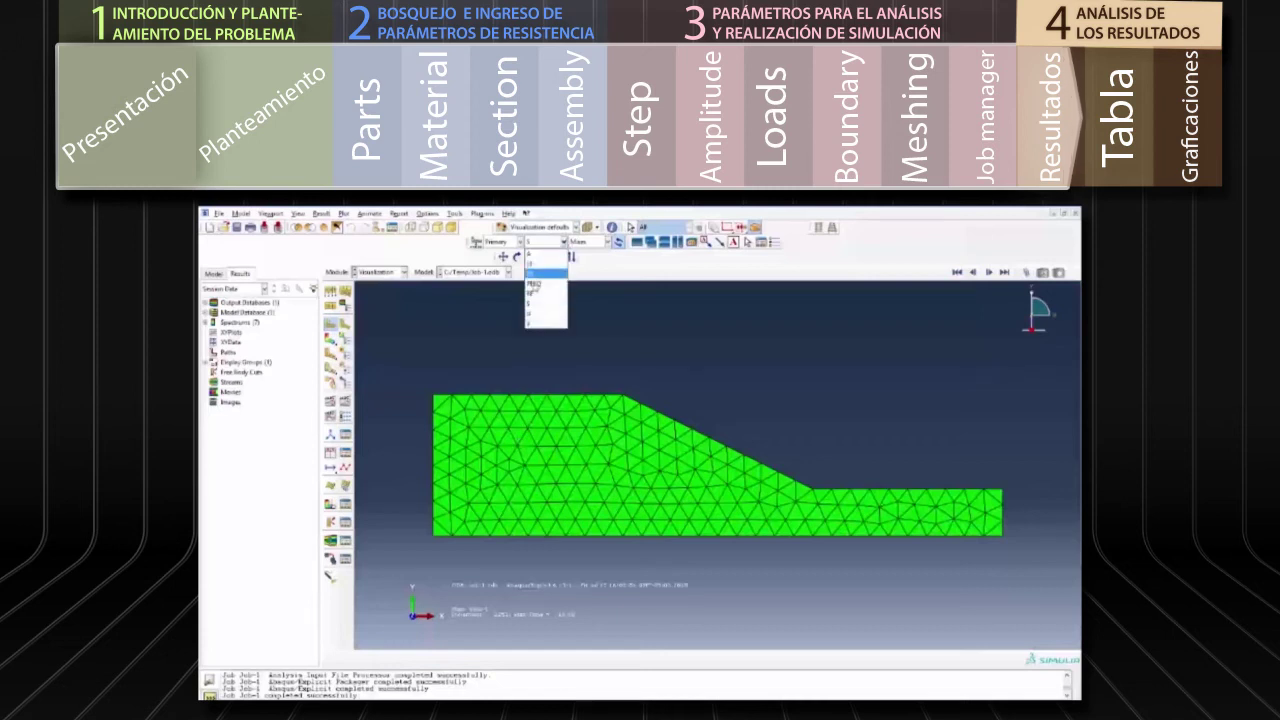
left_click(534, 316)
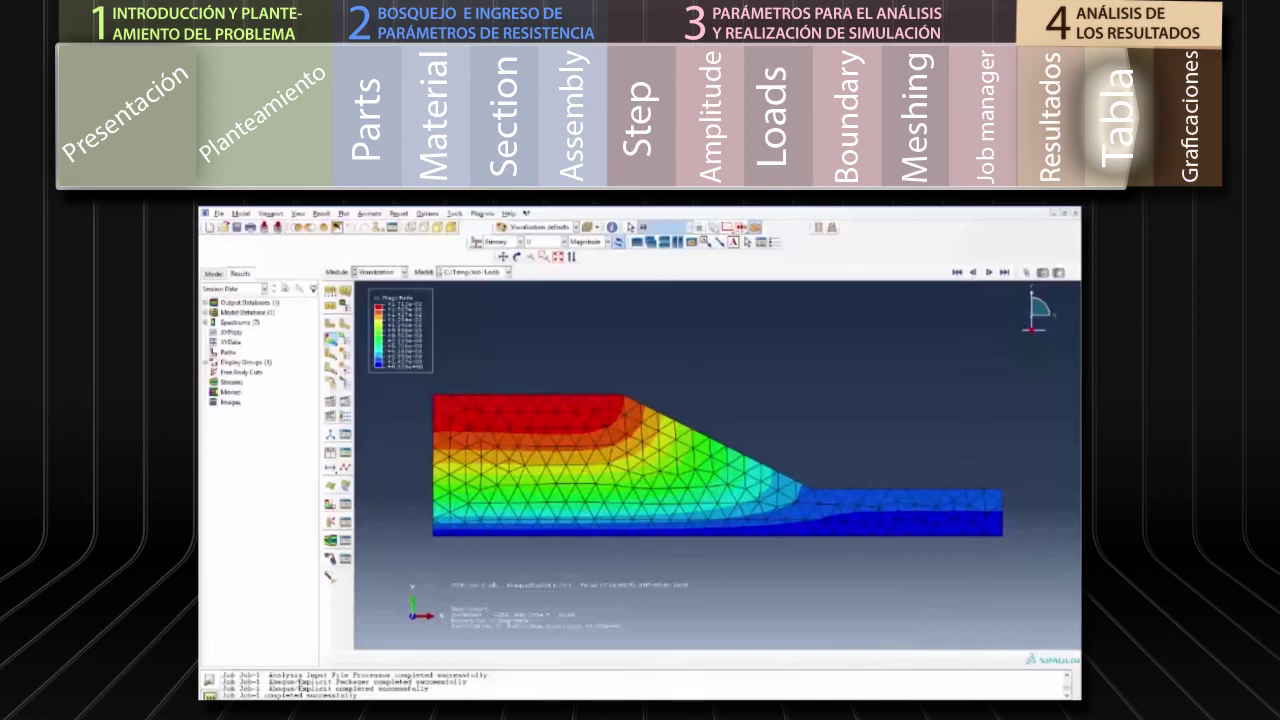
- Open Material-1 for editing from the Materials node of the model tree
left_click(212, 274)
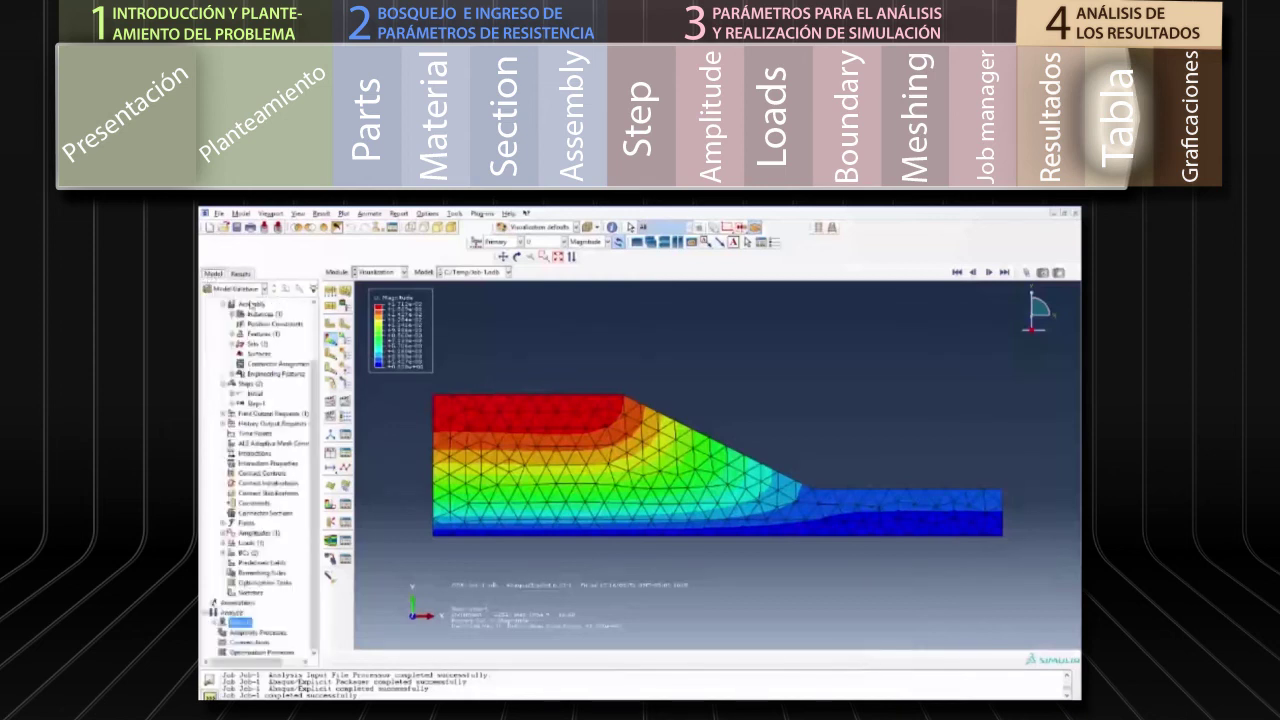
scroll(317, 377, "up", 3)
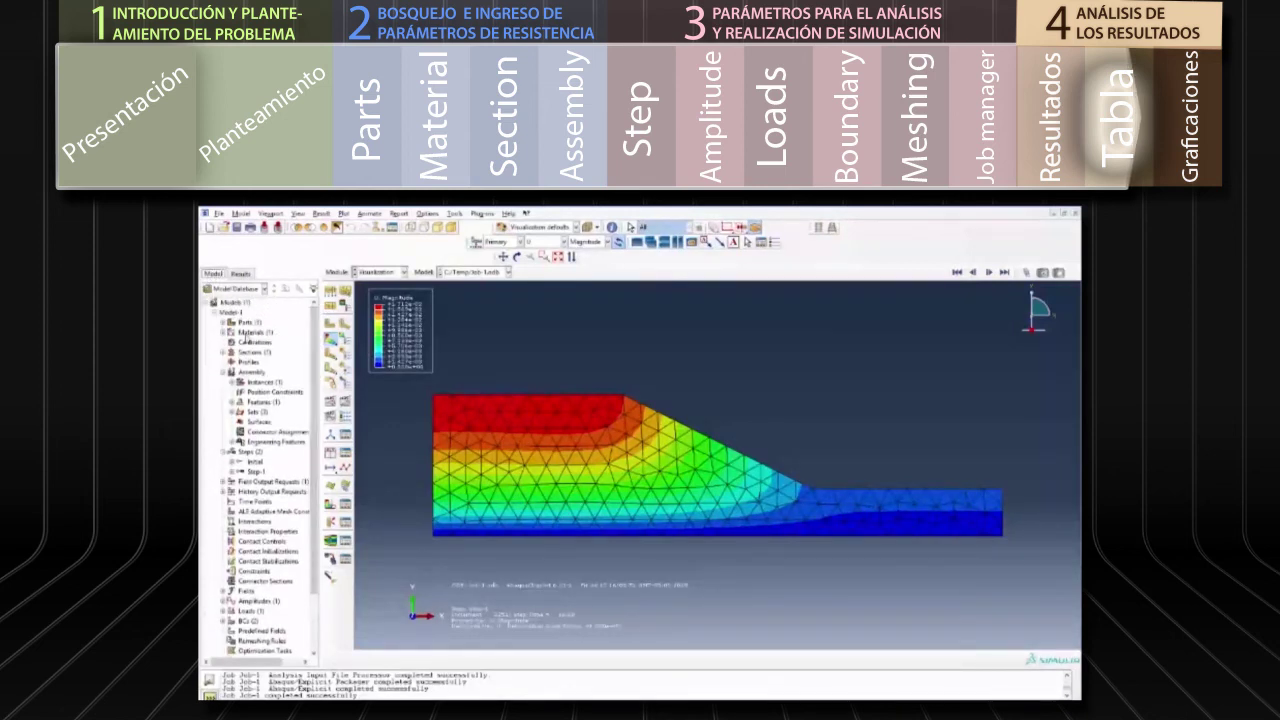
left_click(223, 332)
left_click(250, 342)
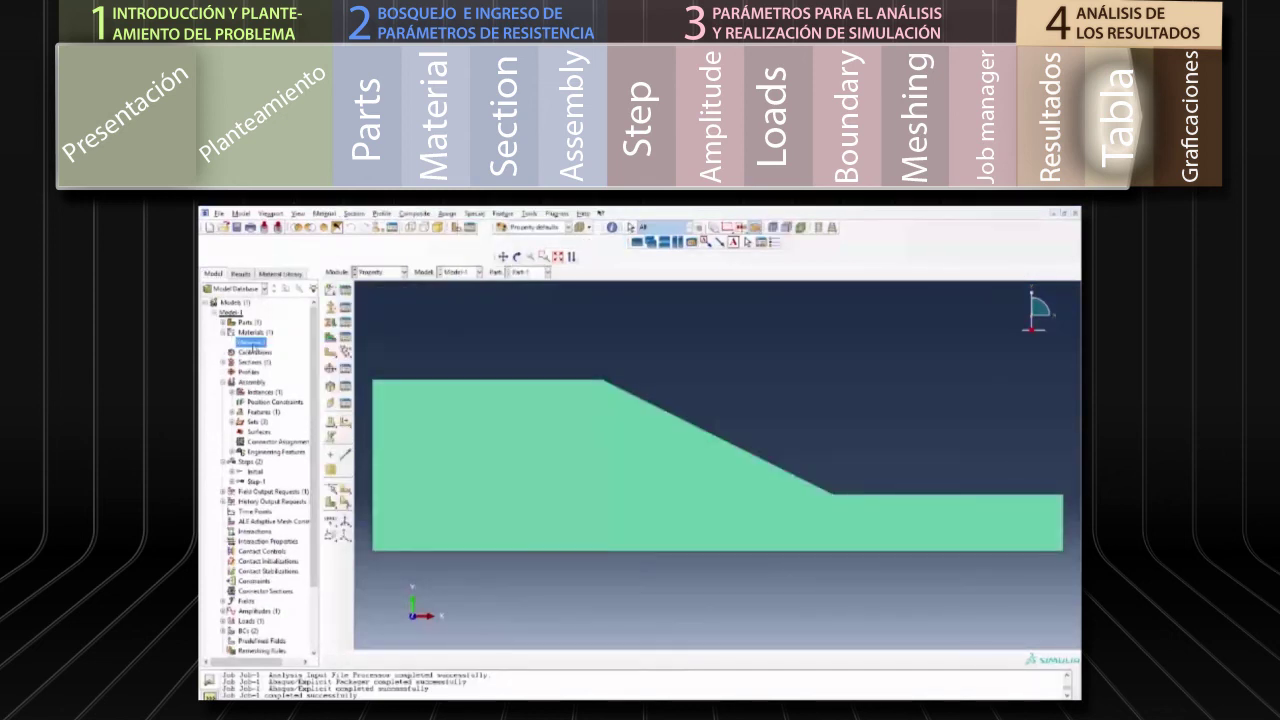
double_click(251, 343)
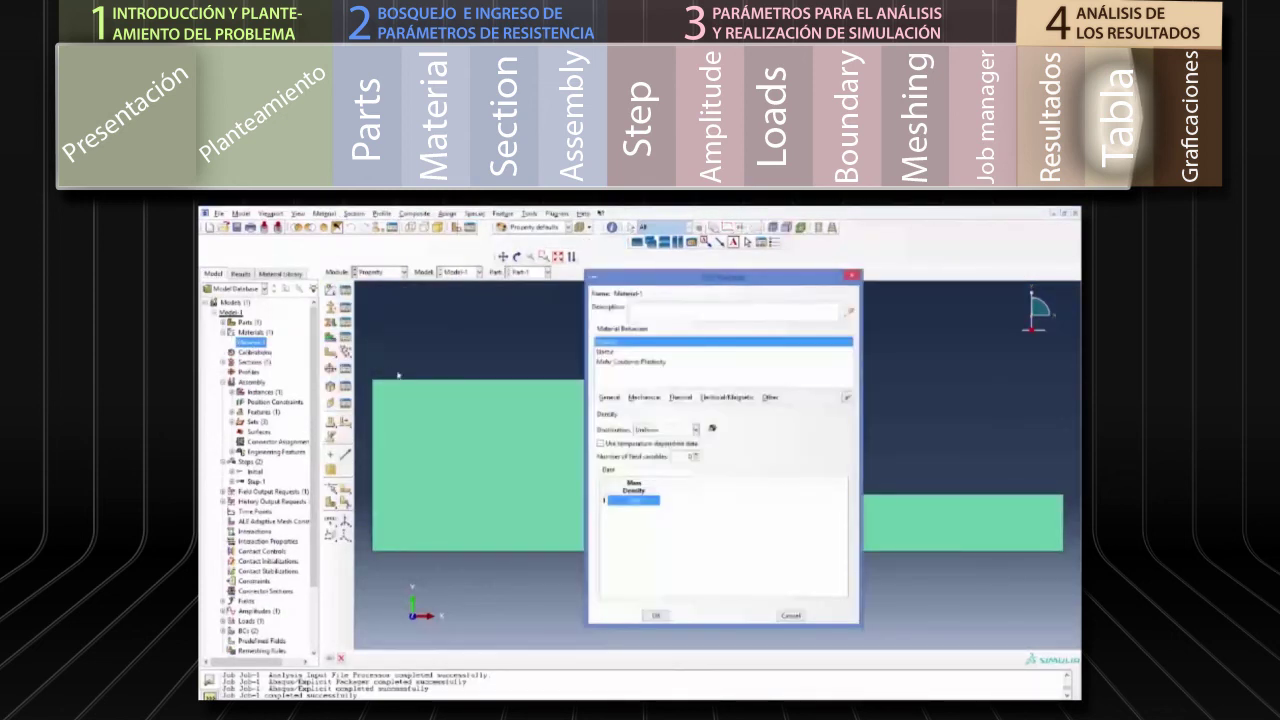
- Set the Mohr Coulomb Plasticity cohesion yield stress to 2.5 and save the material
left_click(630, 362)
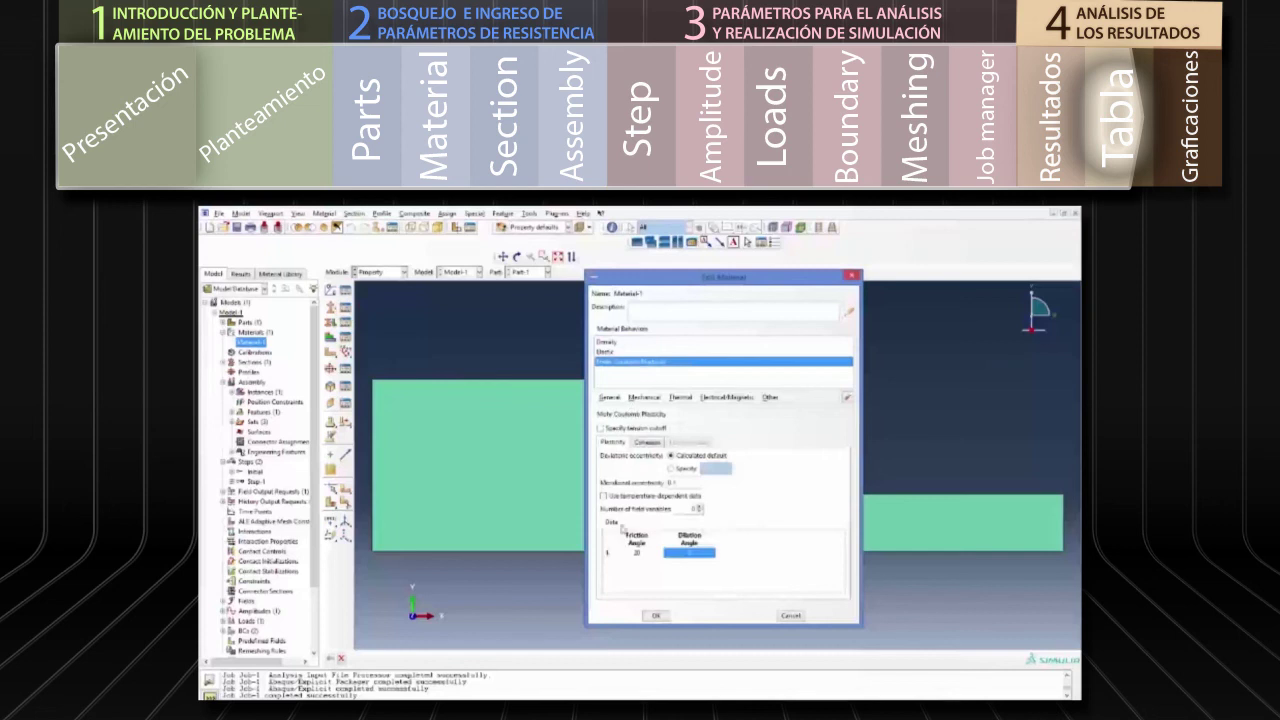
left_click(636, 554)
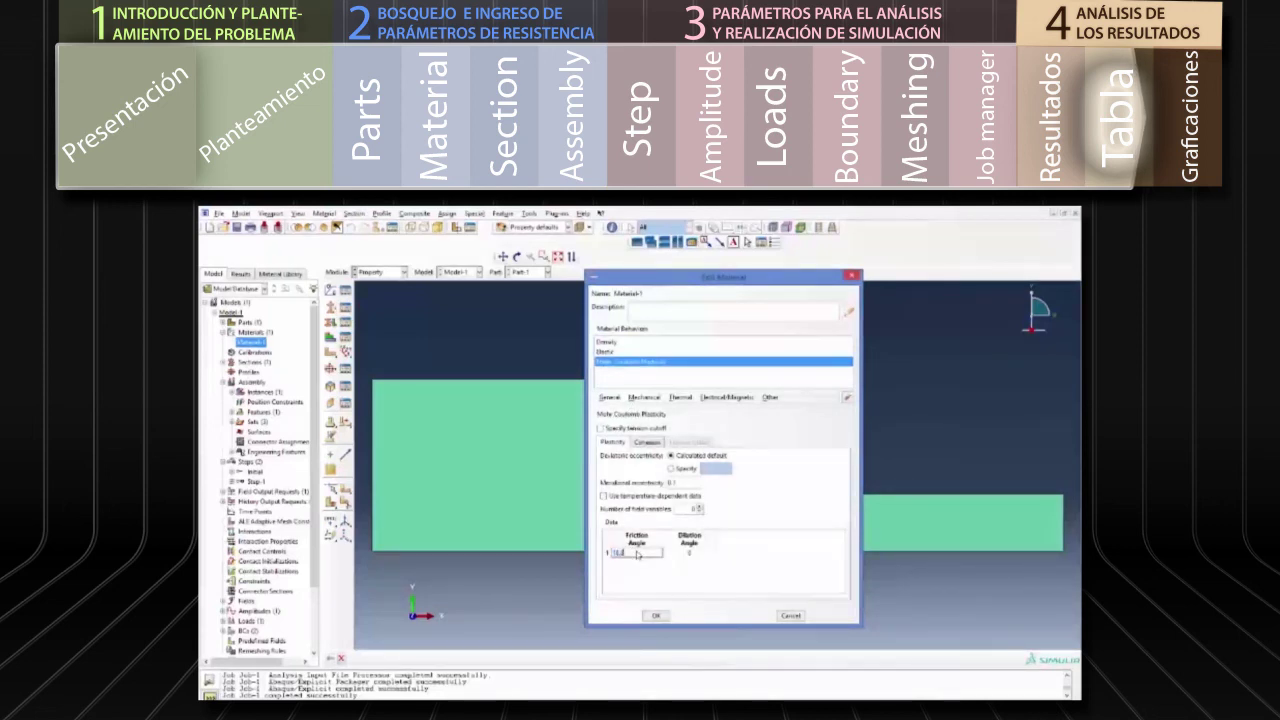
left_click(647, 441)
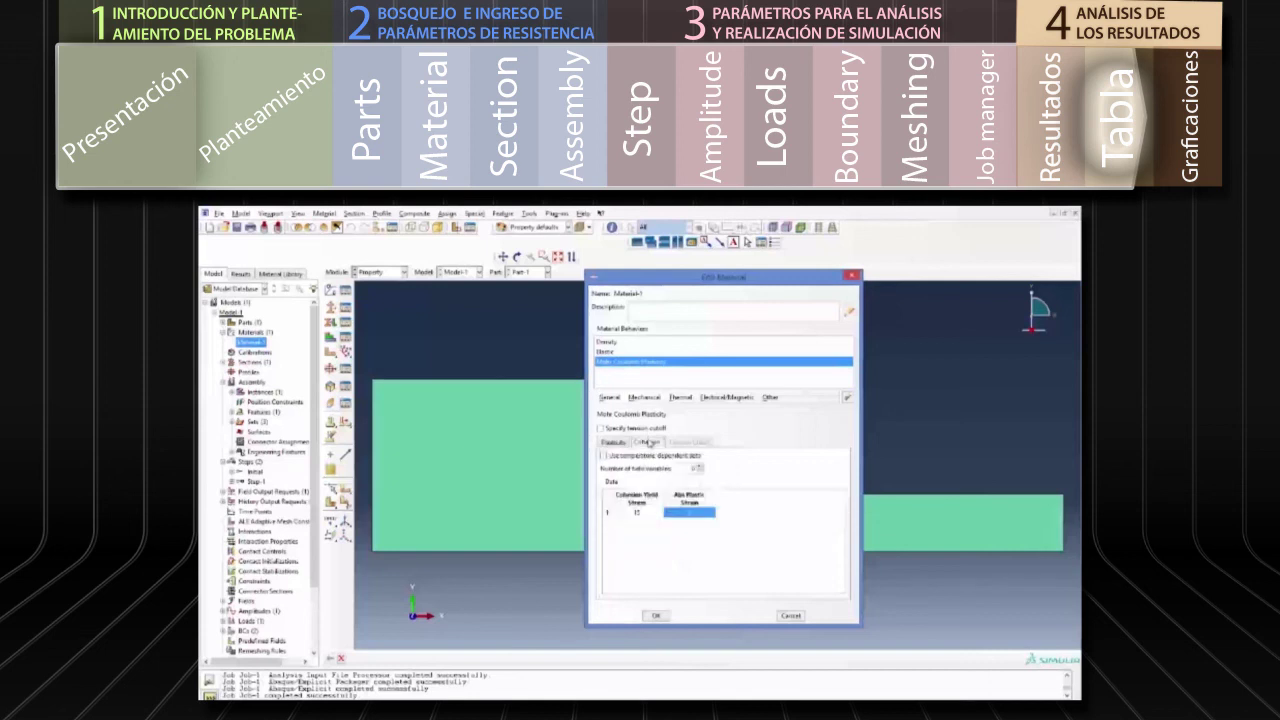
left_click(637, 514)
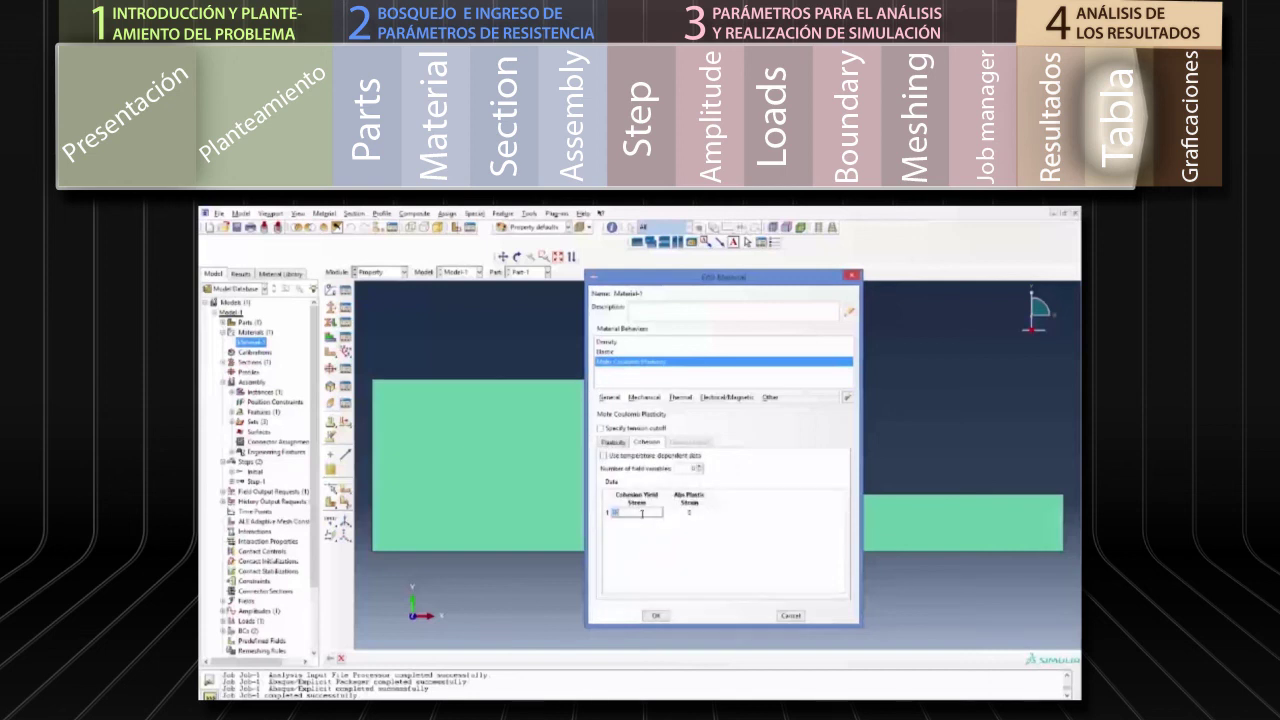
type("2.5")
left_click(657, 616)
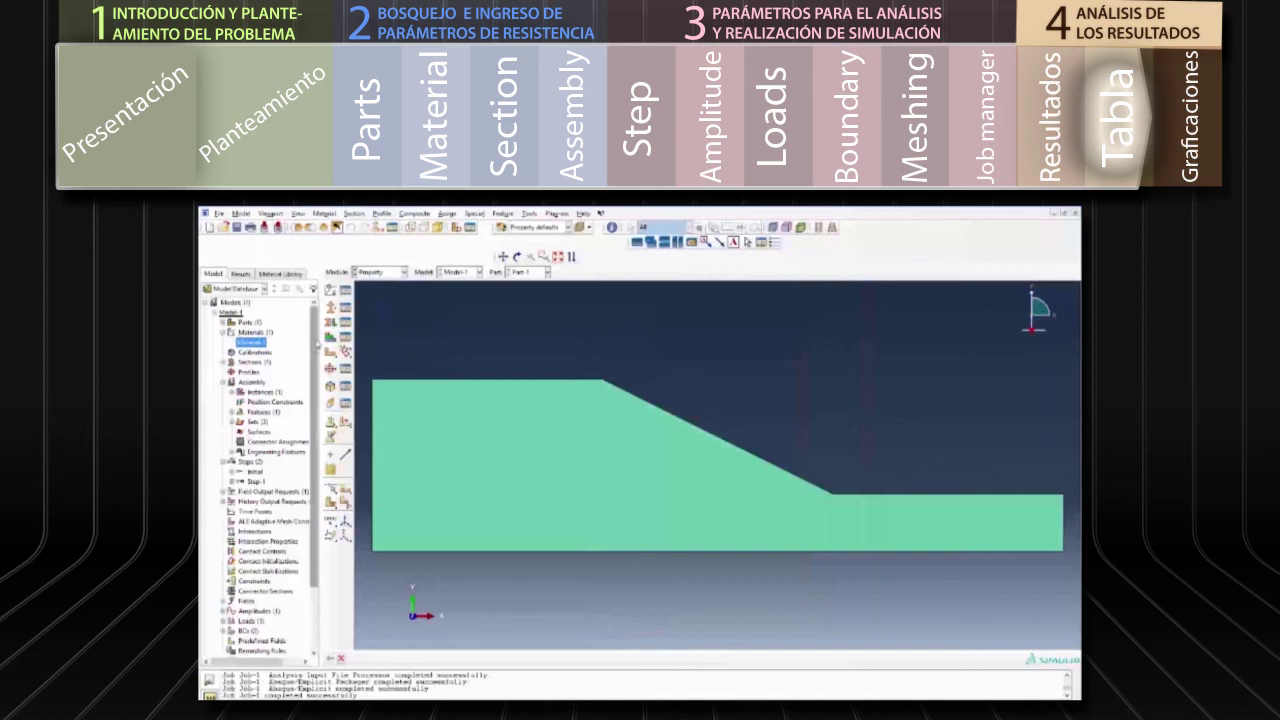
left_click_drag(316, 344, 316, 420)
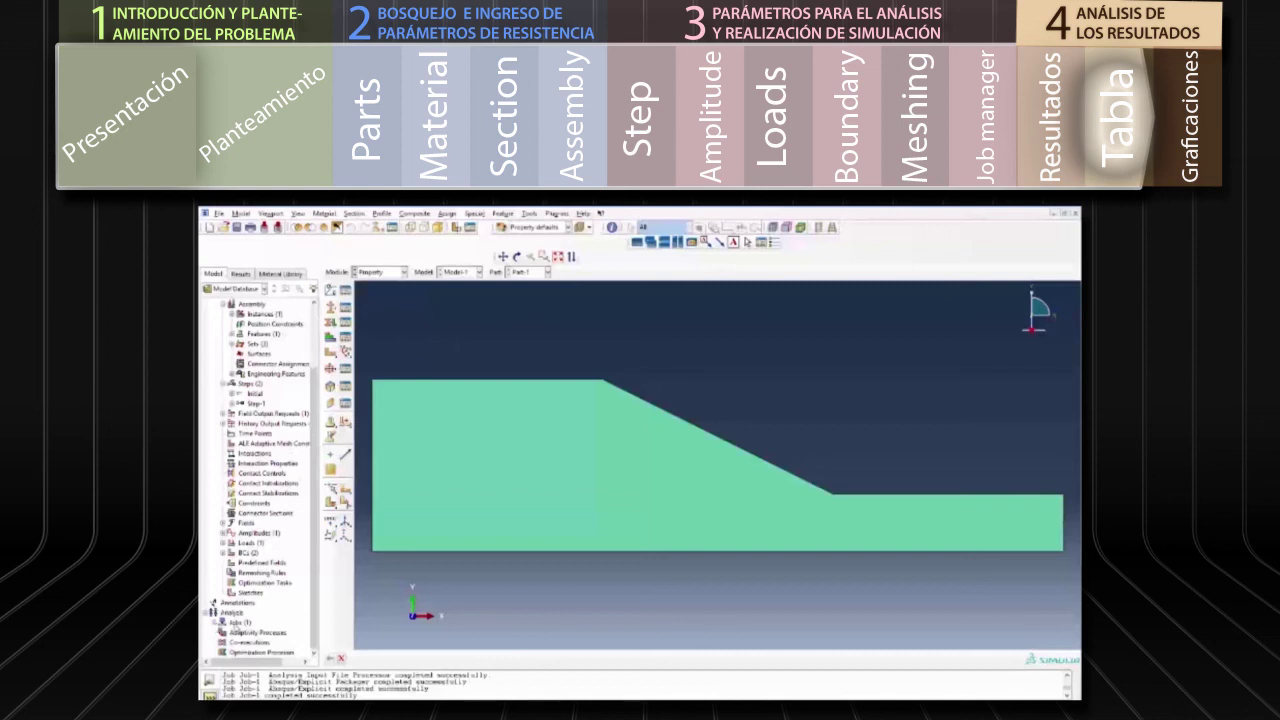
- Resubmit Job-1 with the edited material, overwriting the previous job files
left_click(216, 624)
double_click(256, 632)
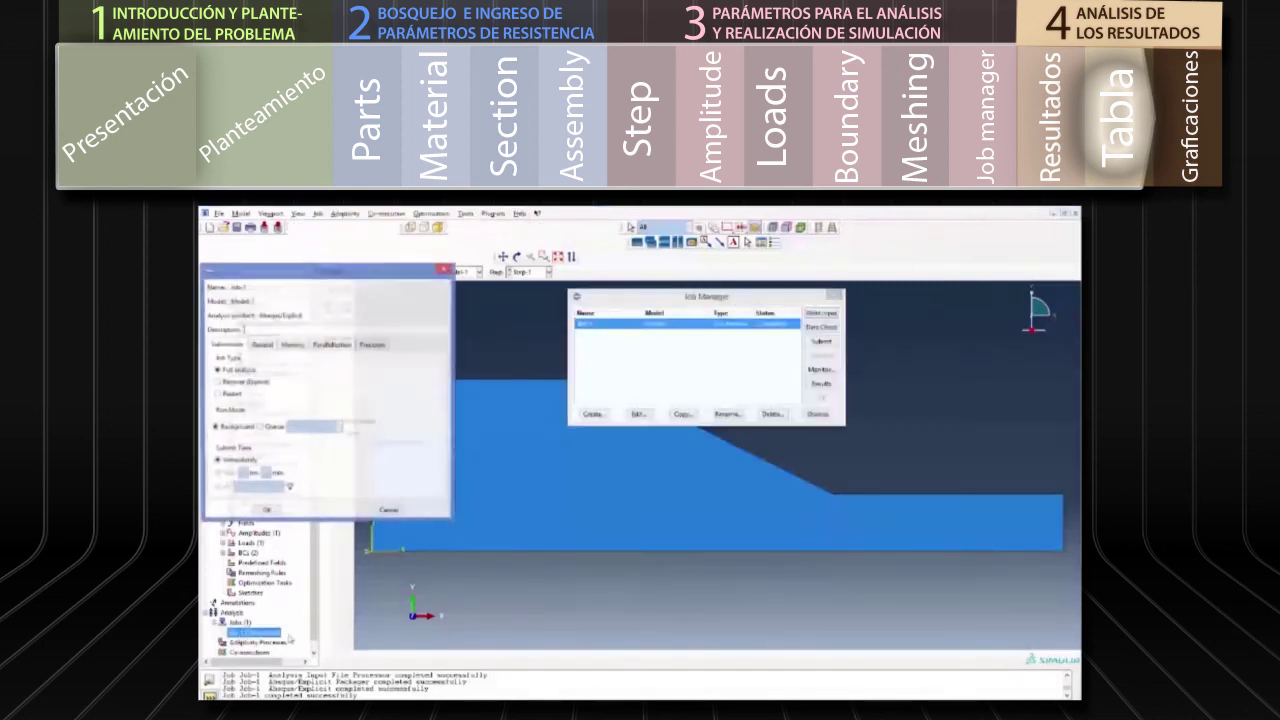
left_click(444, 270)
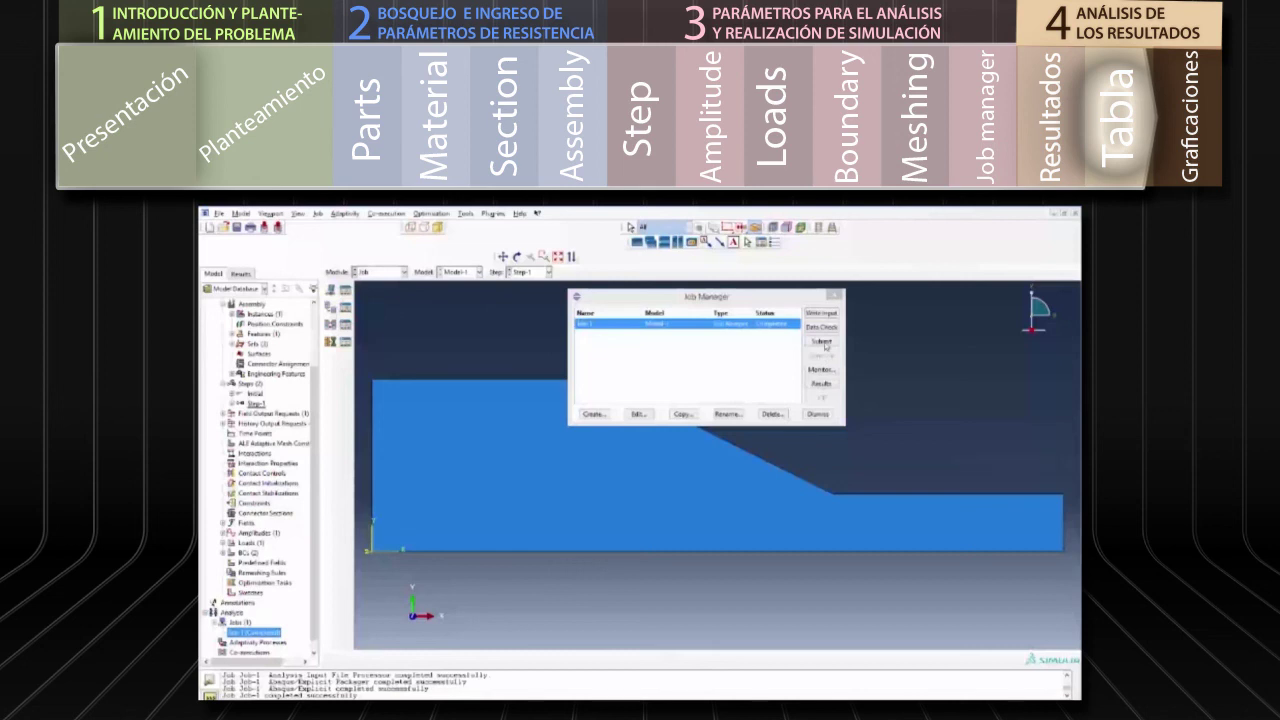
left_click(822, 342)
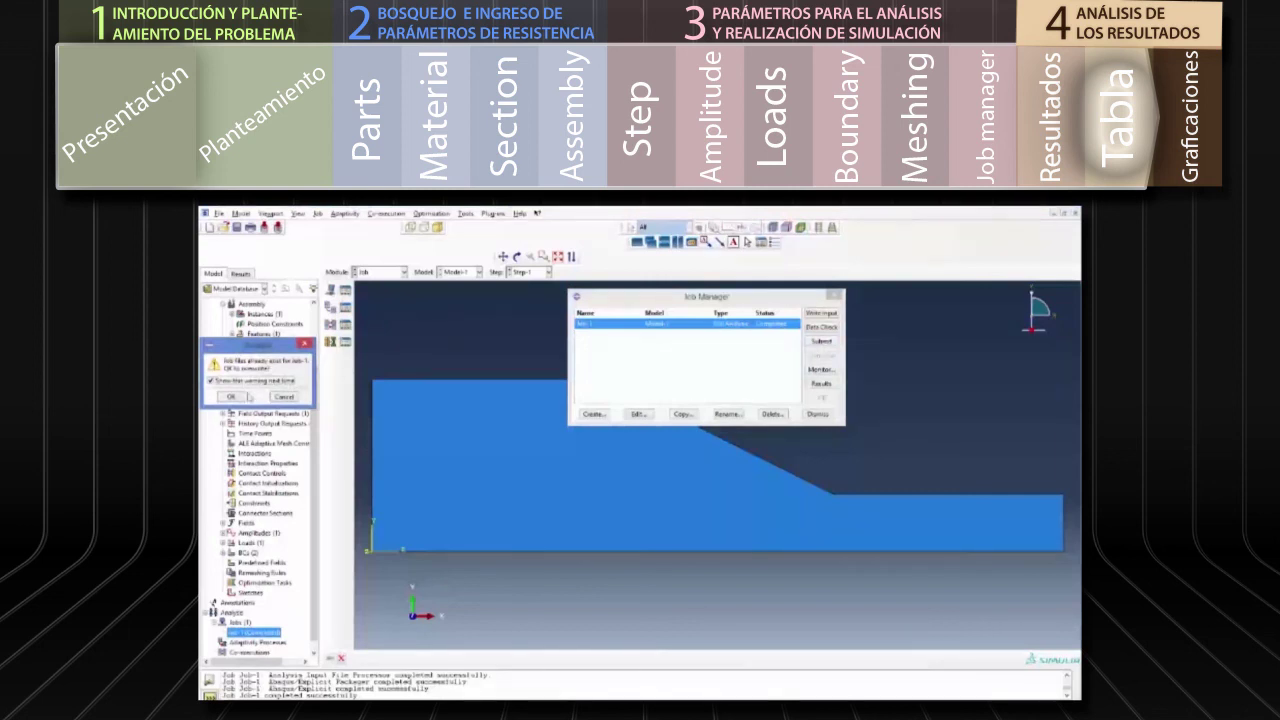
key("Return")
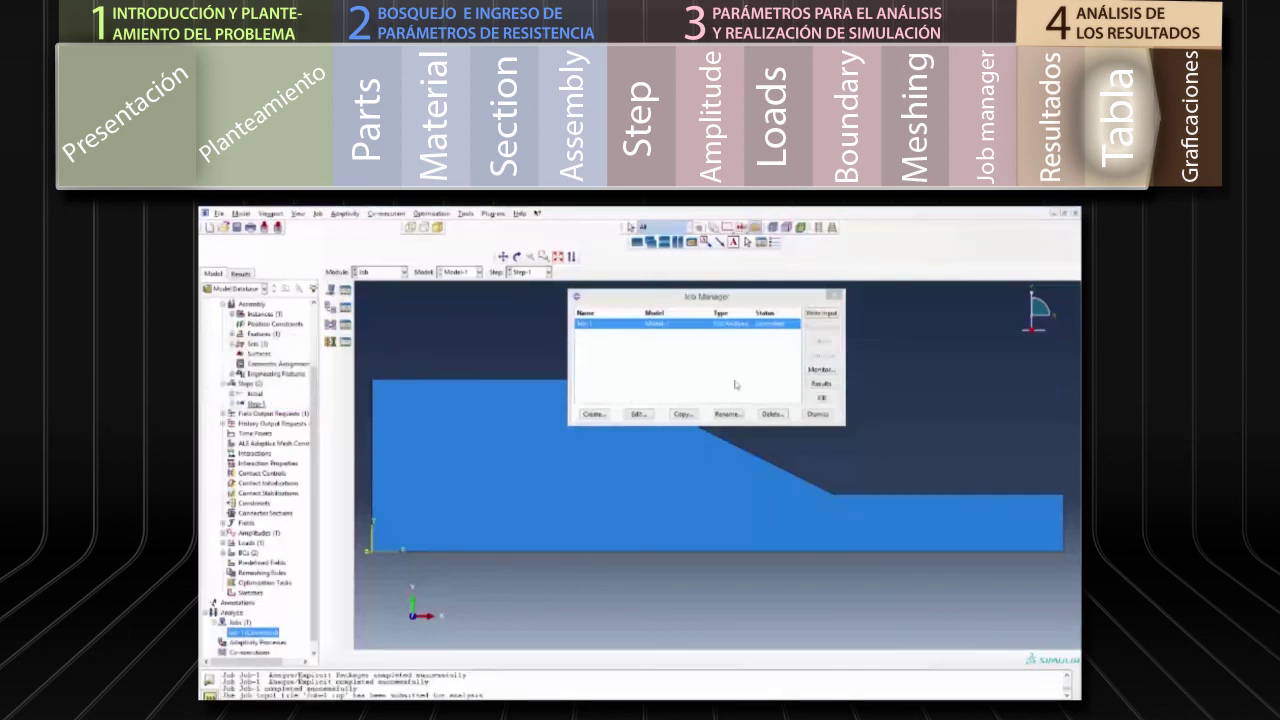
- Open the new Job-1 results and plot the U displacement magnitude contour
left_click(821, 386)
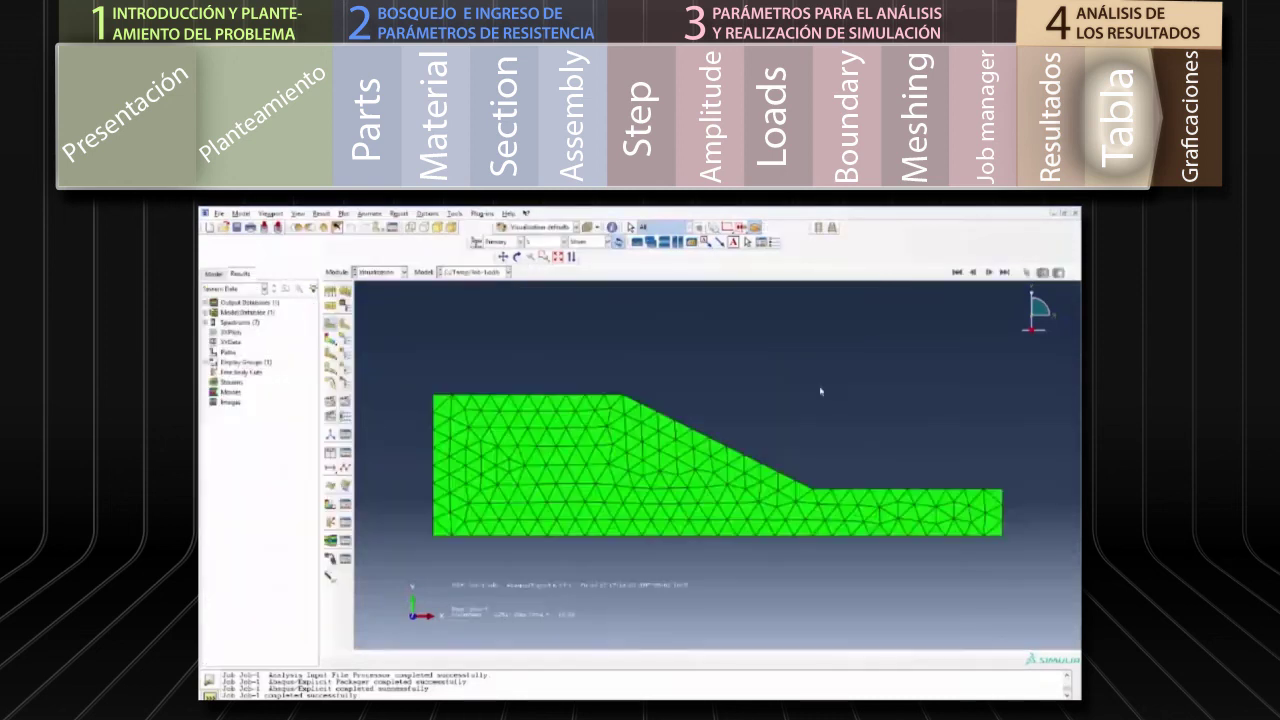
left_click(545, 242)
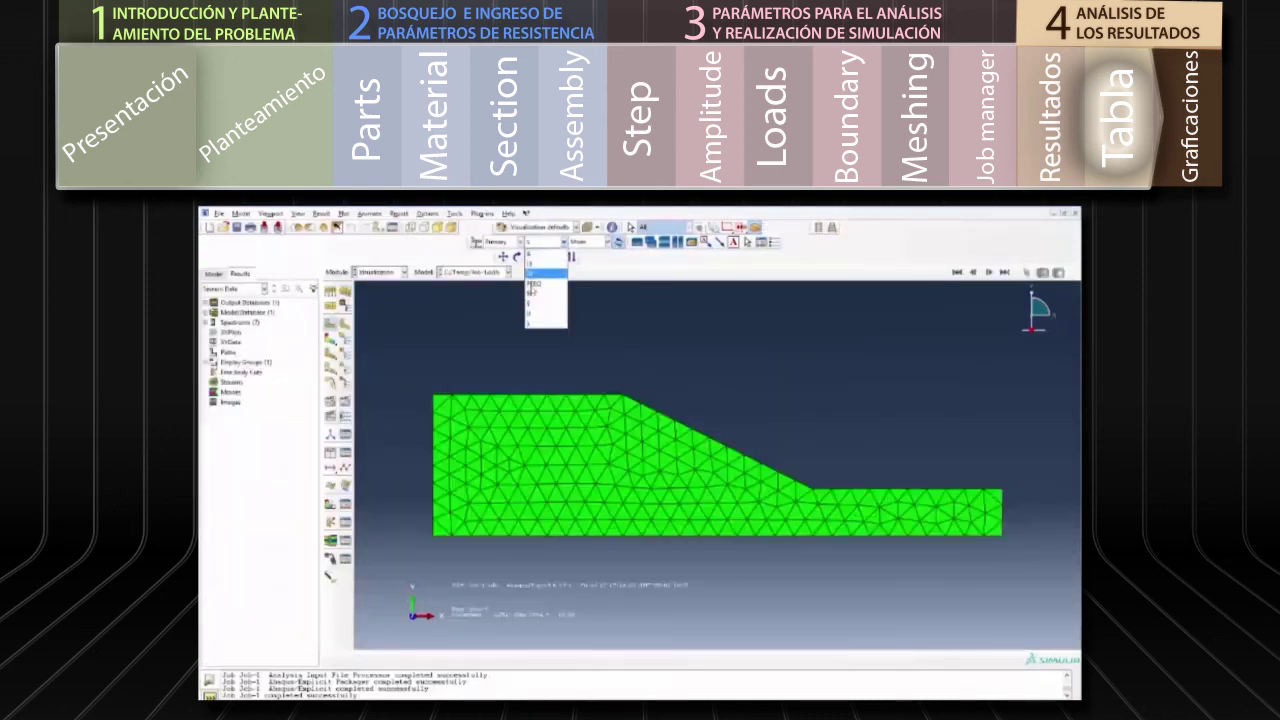
left_click(535, 313)
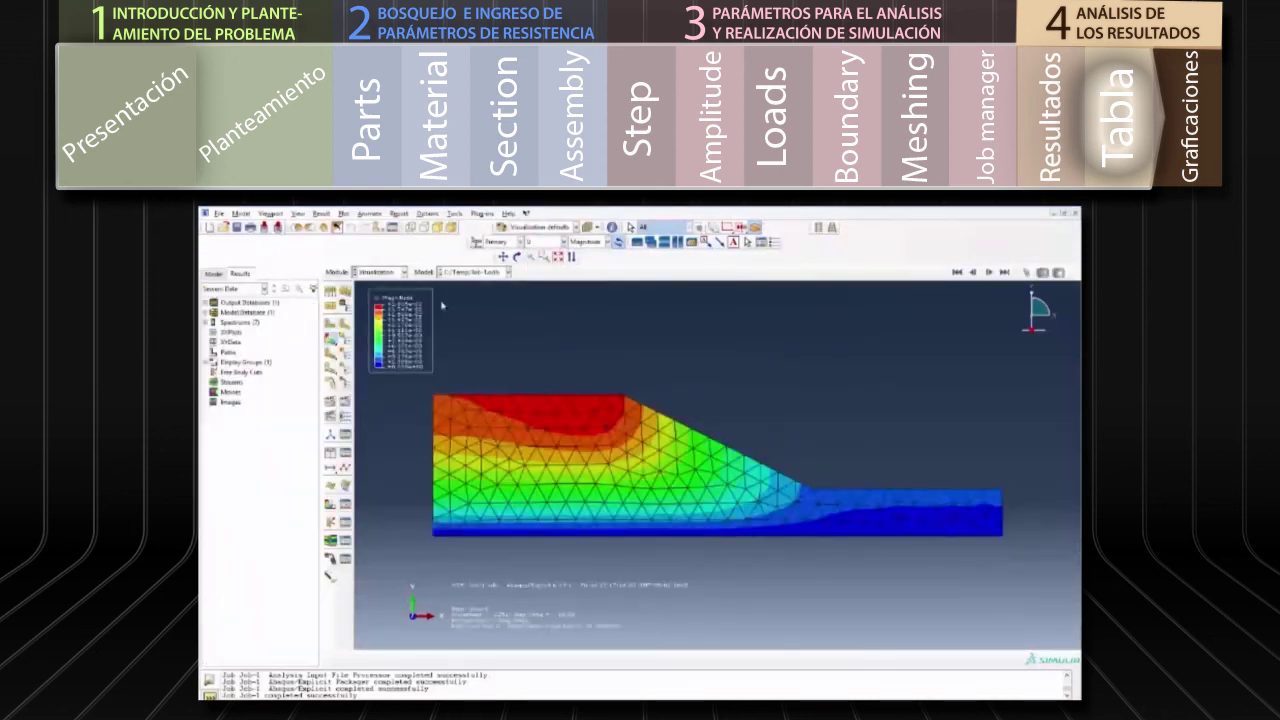